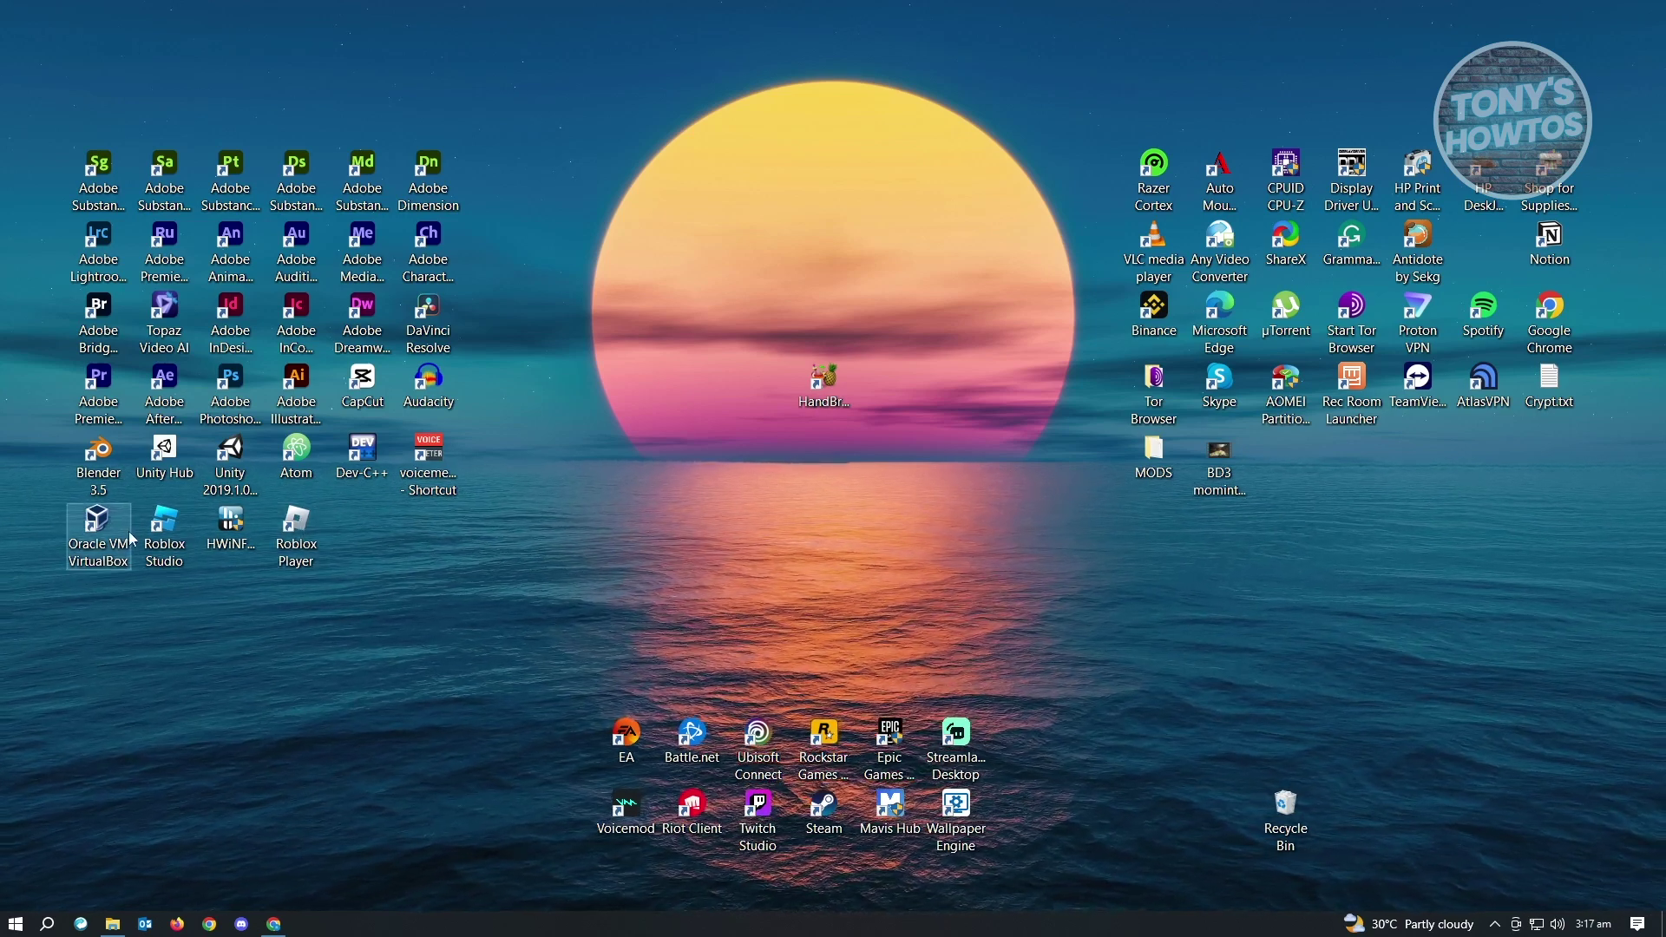
Launch Roblox Studio and create a new place from the Flat Terrain template.
double_click(174, 527)
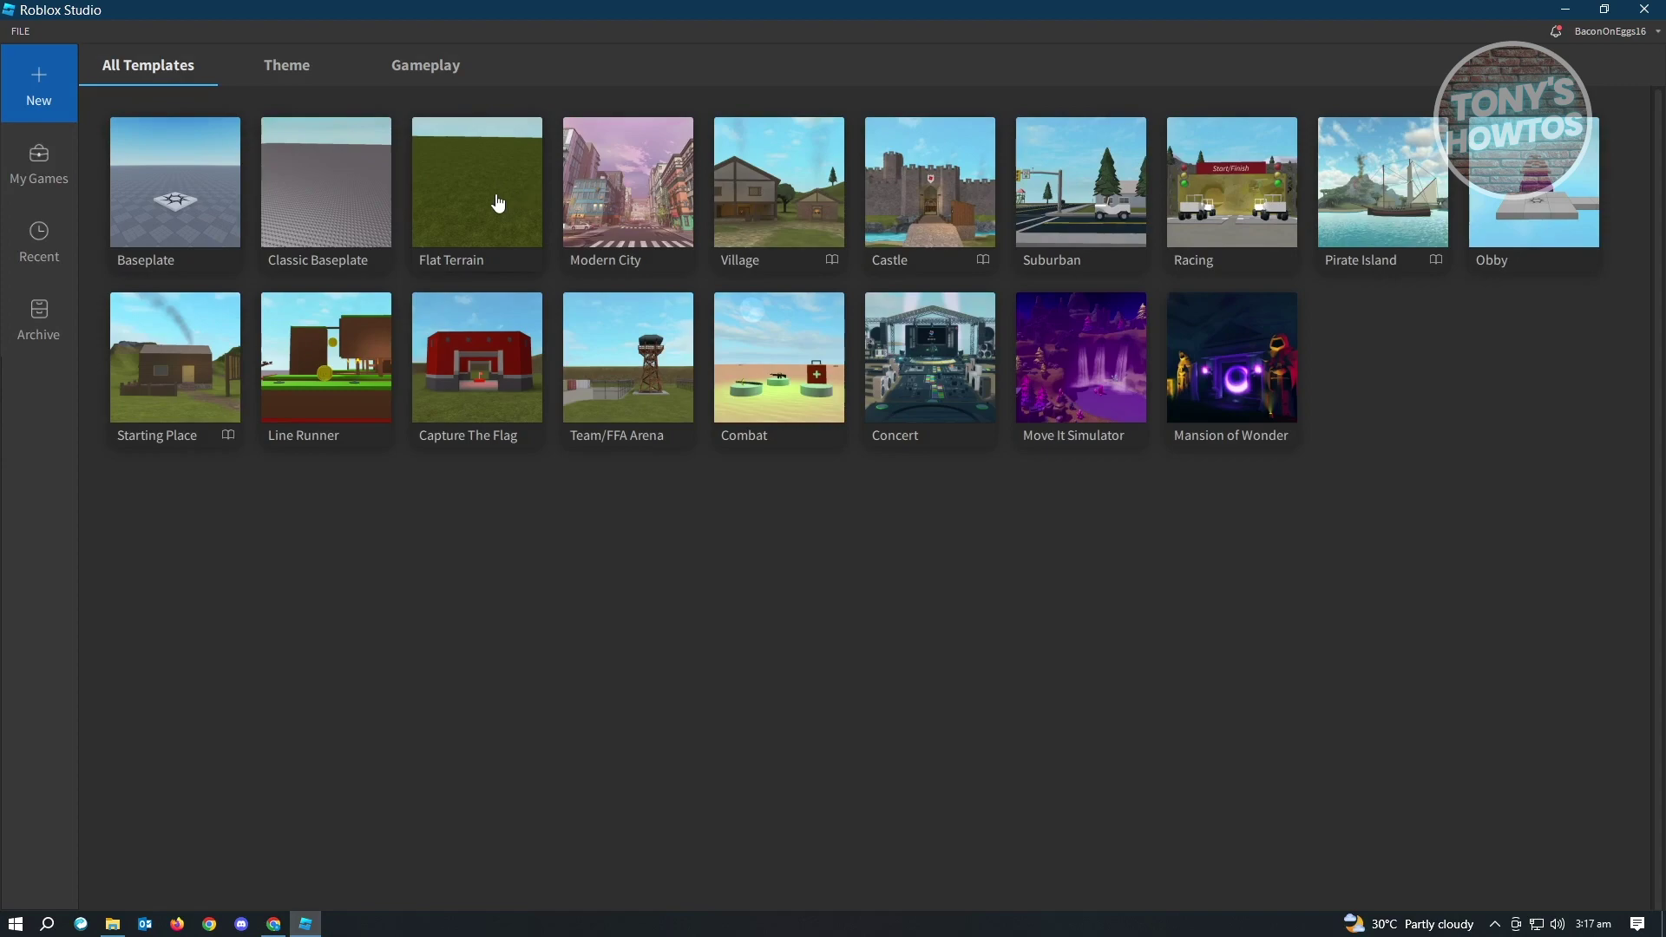
left_click(497, 202)
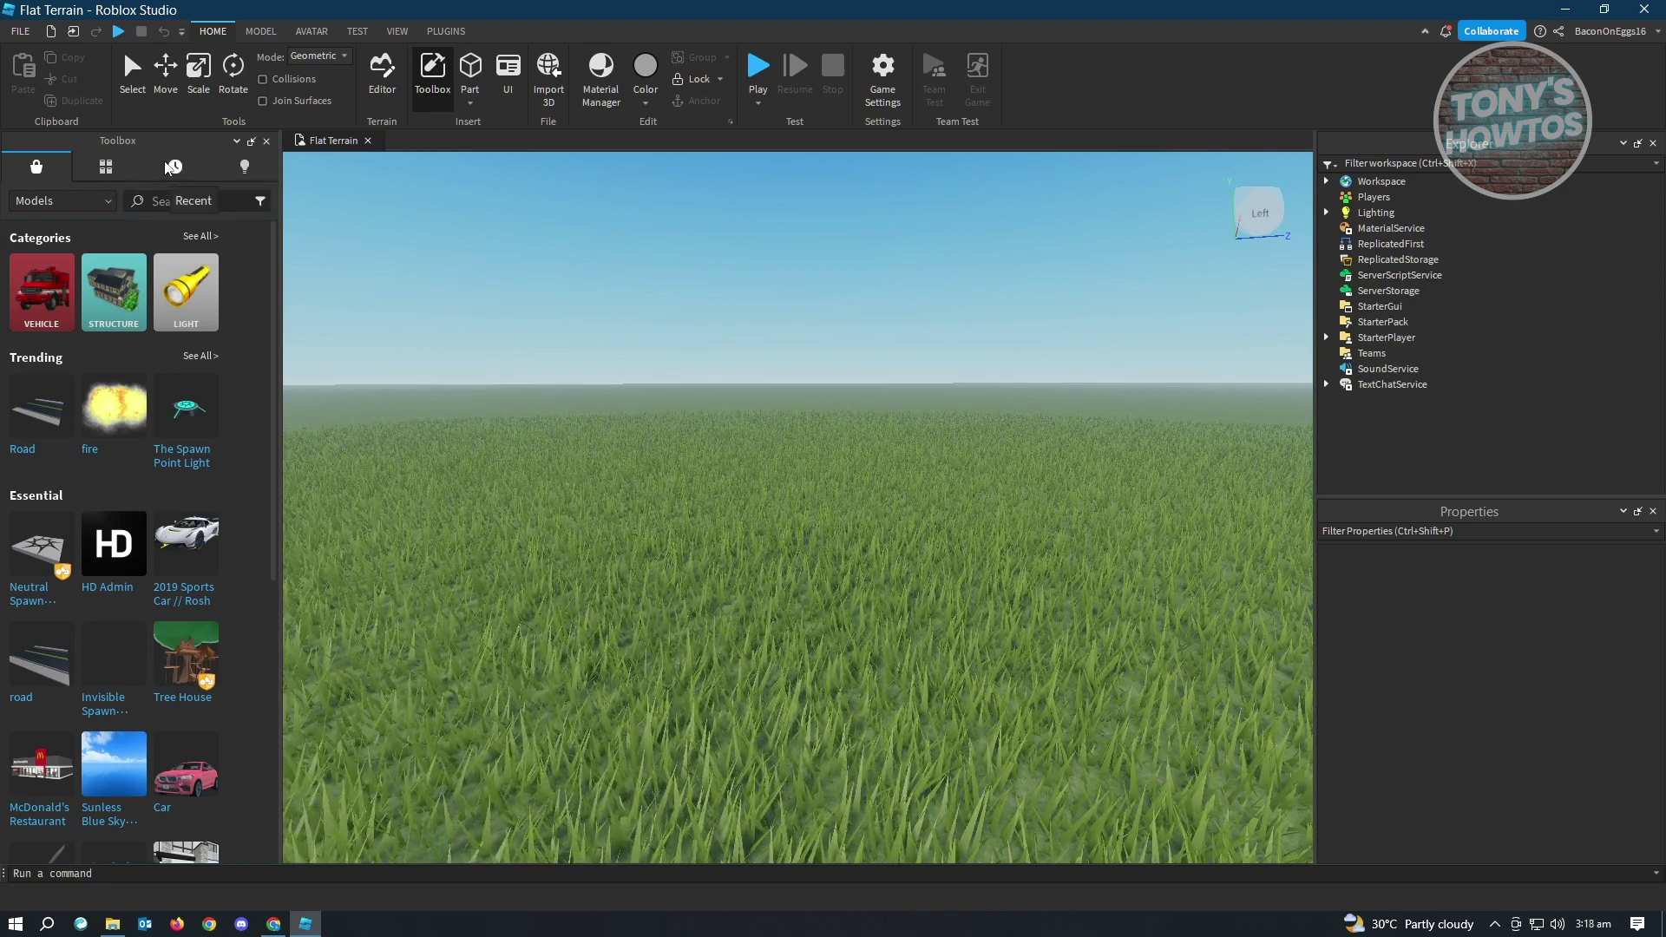
Reopen the Toolbox from the View menu and search its models for 'hd admin'.
left_click(268, 141)
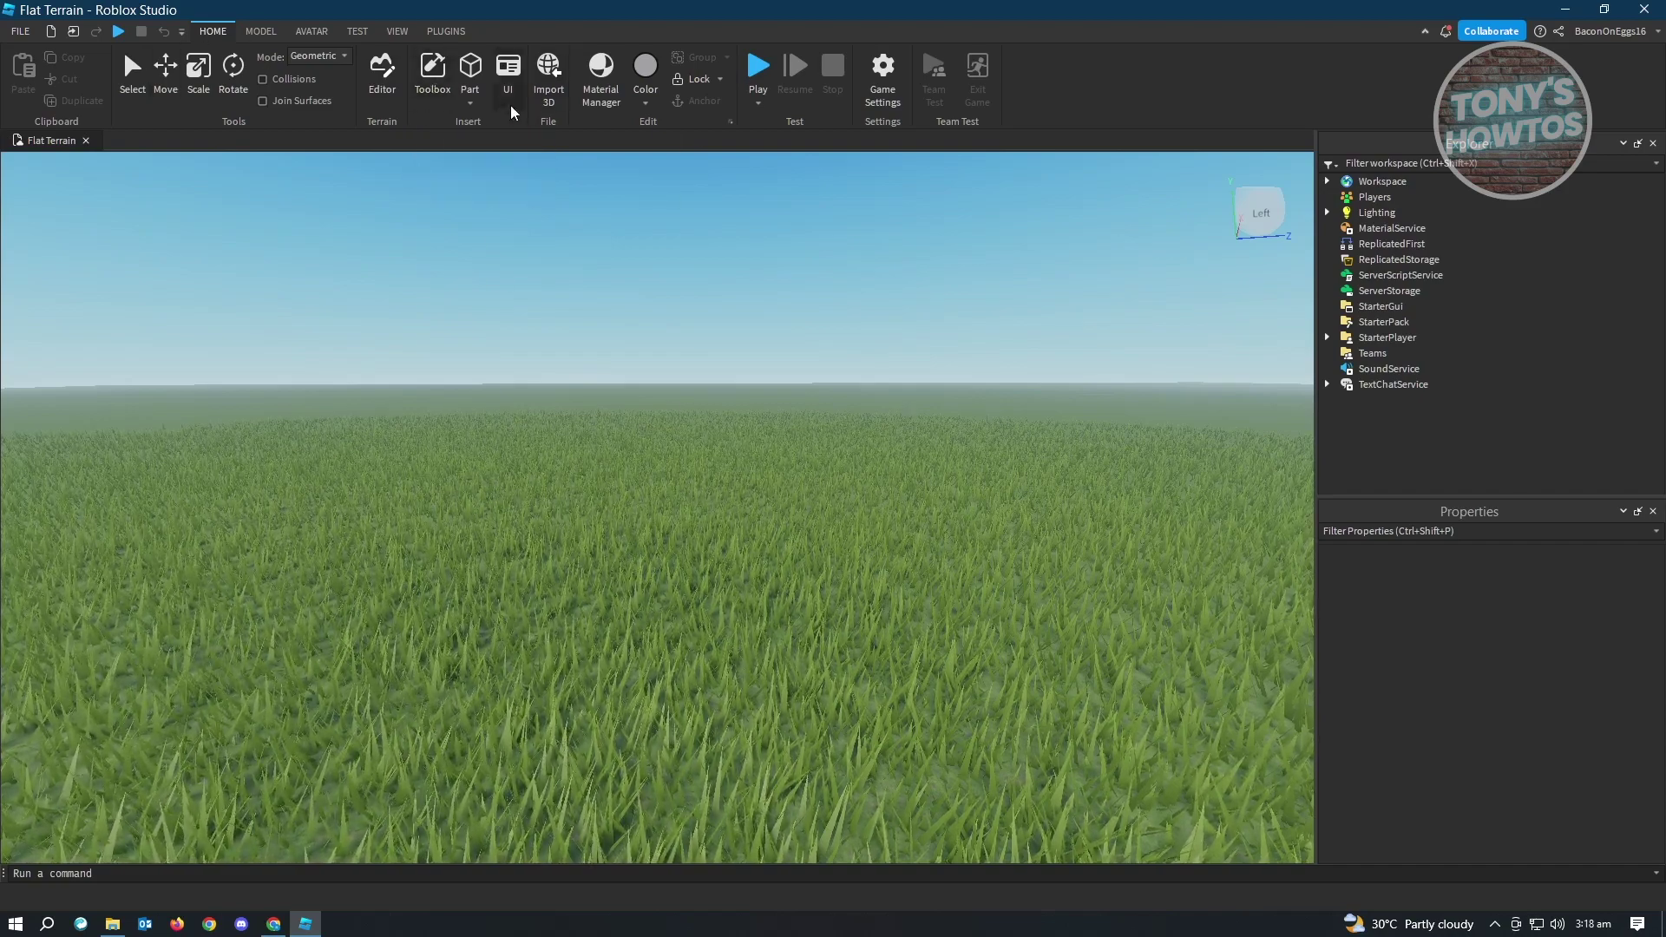
left_click(399, 32)
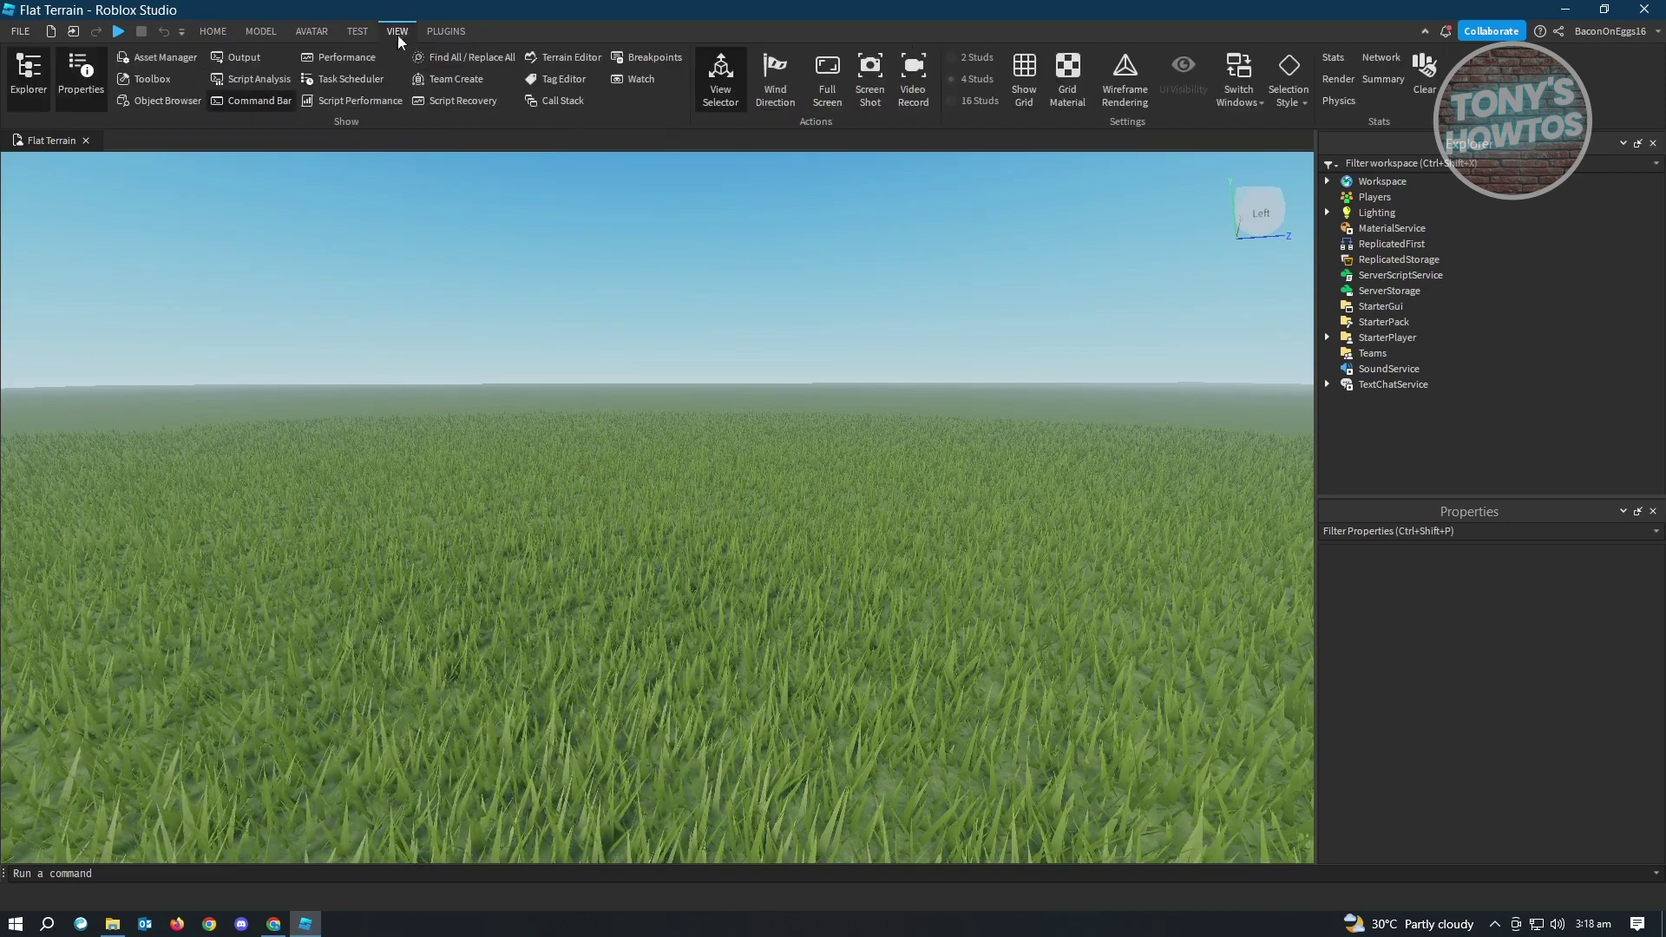
left_click(161, 79)
left_click(208, 201)
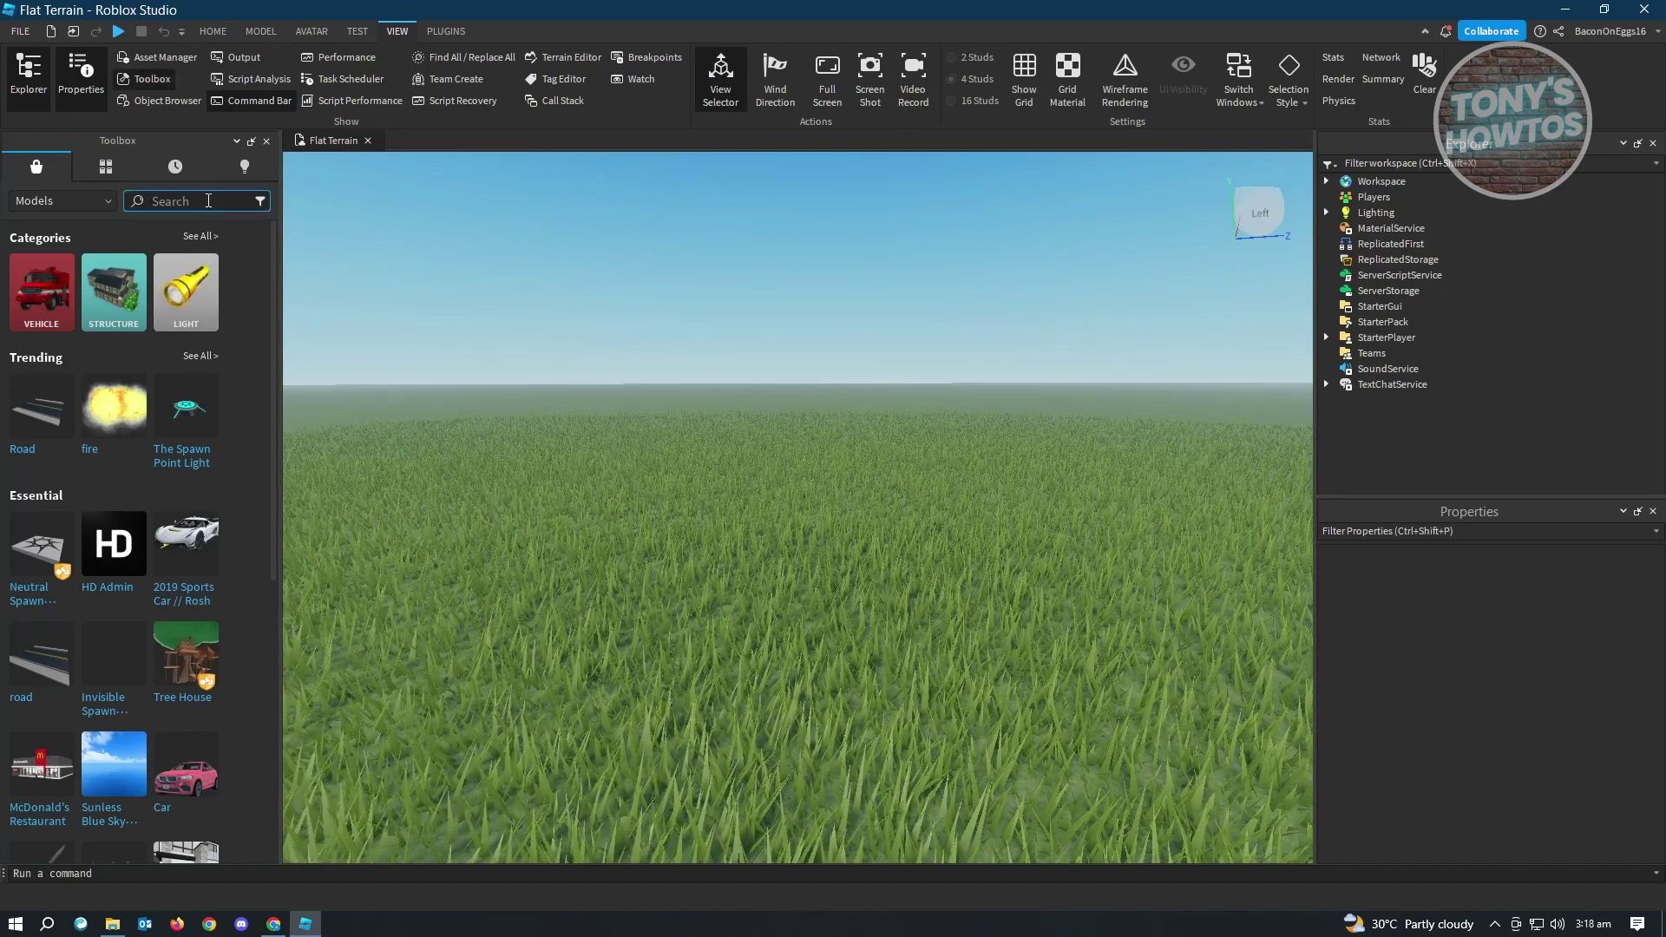
type("h")
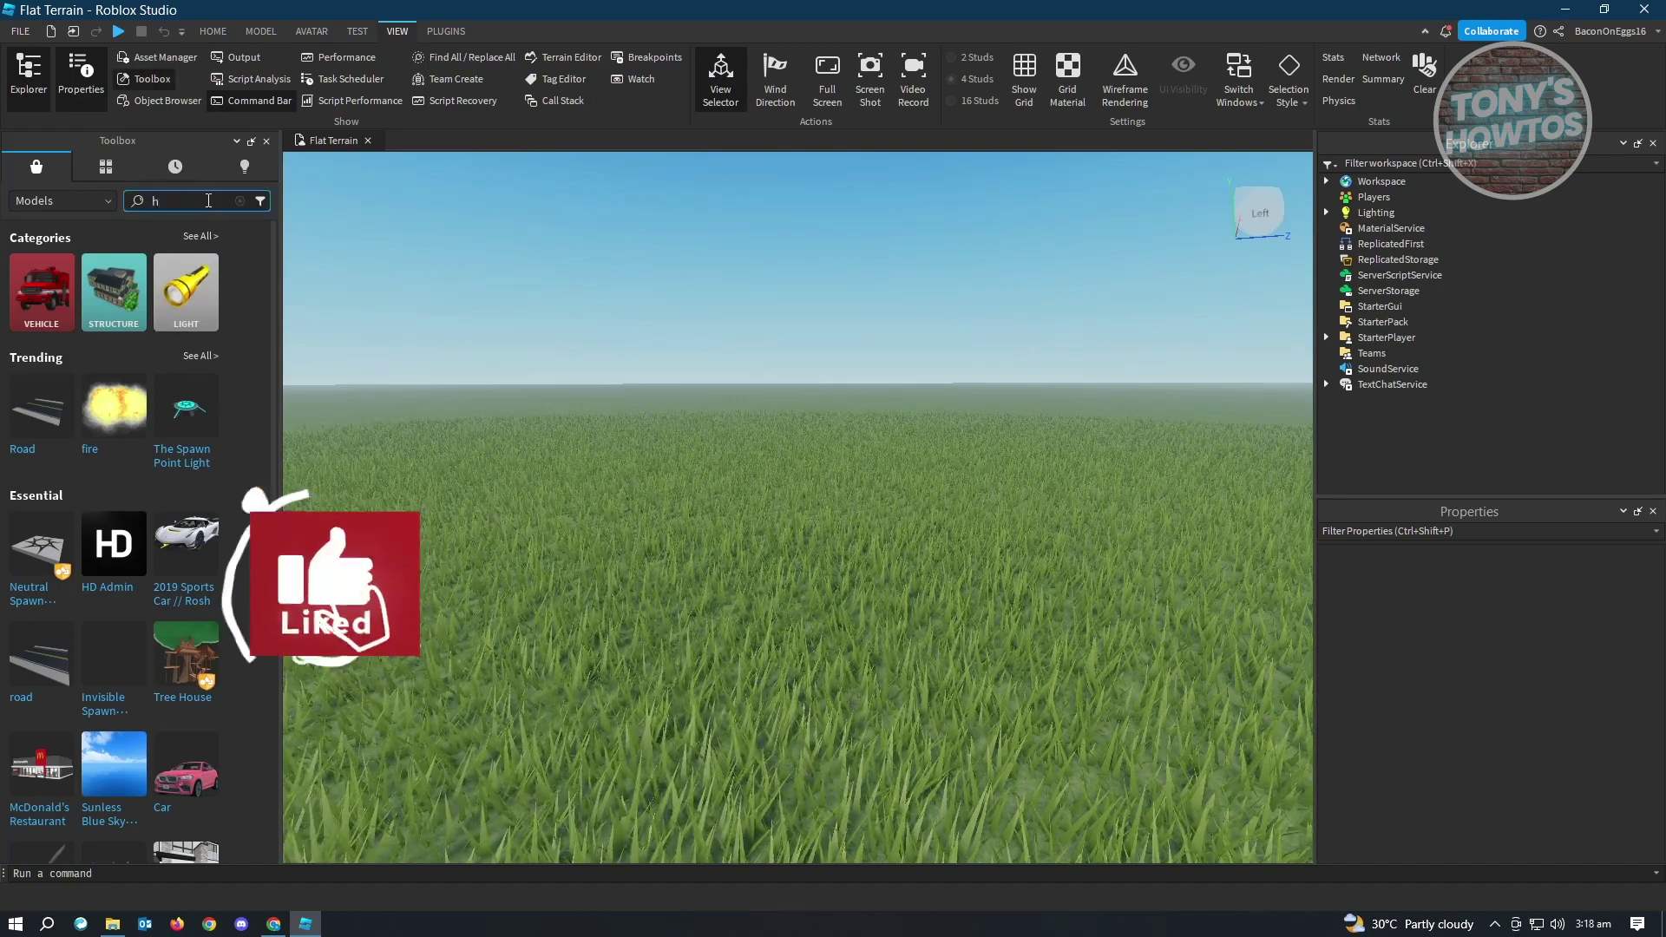
type("d admin")
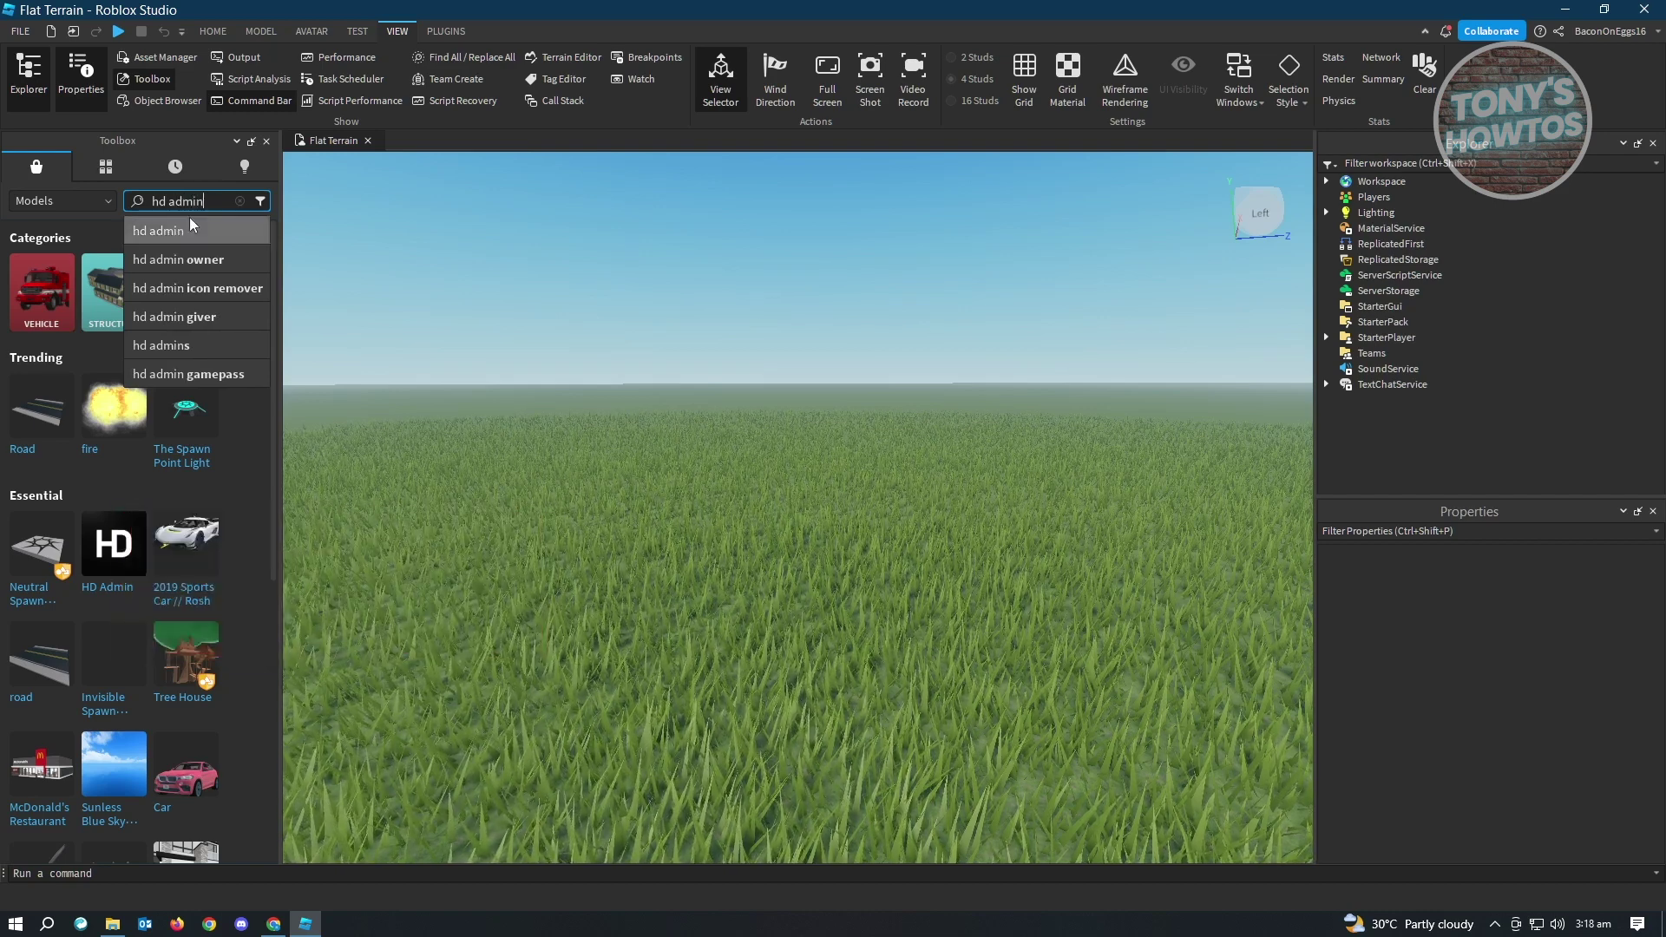
left_click(190, 219)
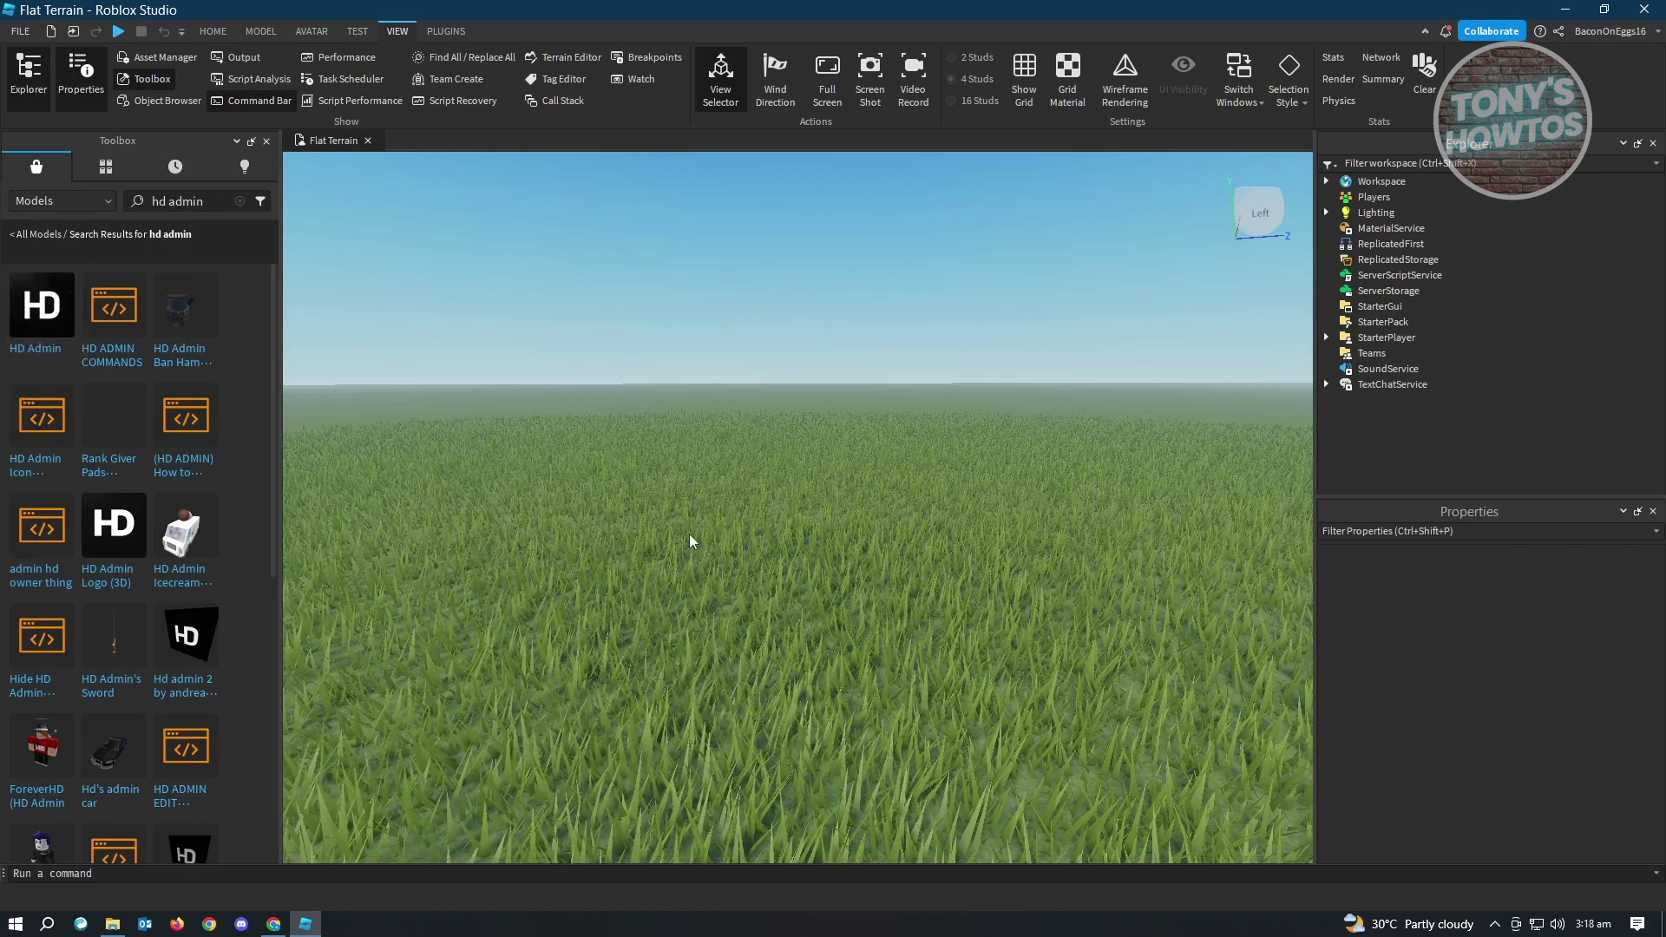
Drag the HD Admin model onto the terrain, accept the scripts warning, and view it.
left_click_drag(44, 327, 909, 565)
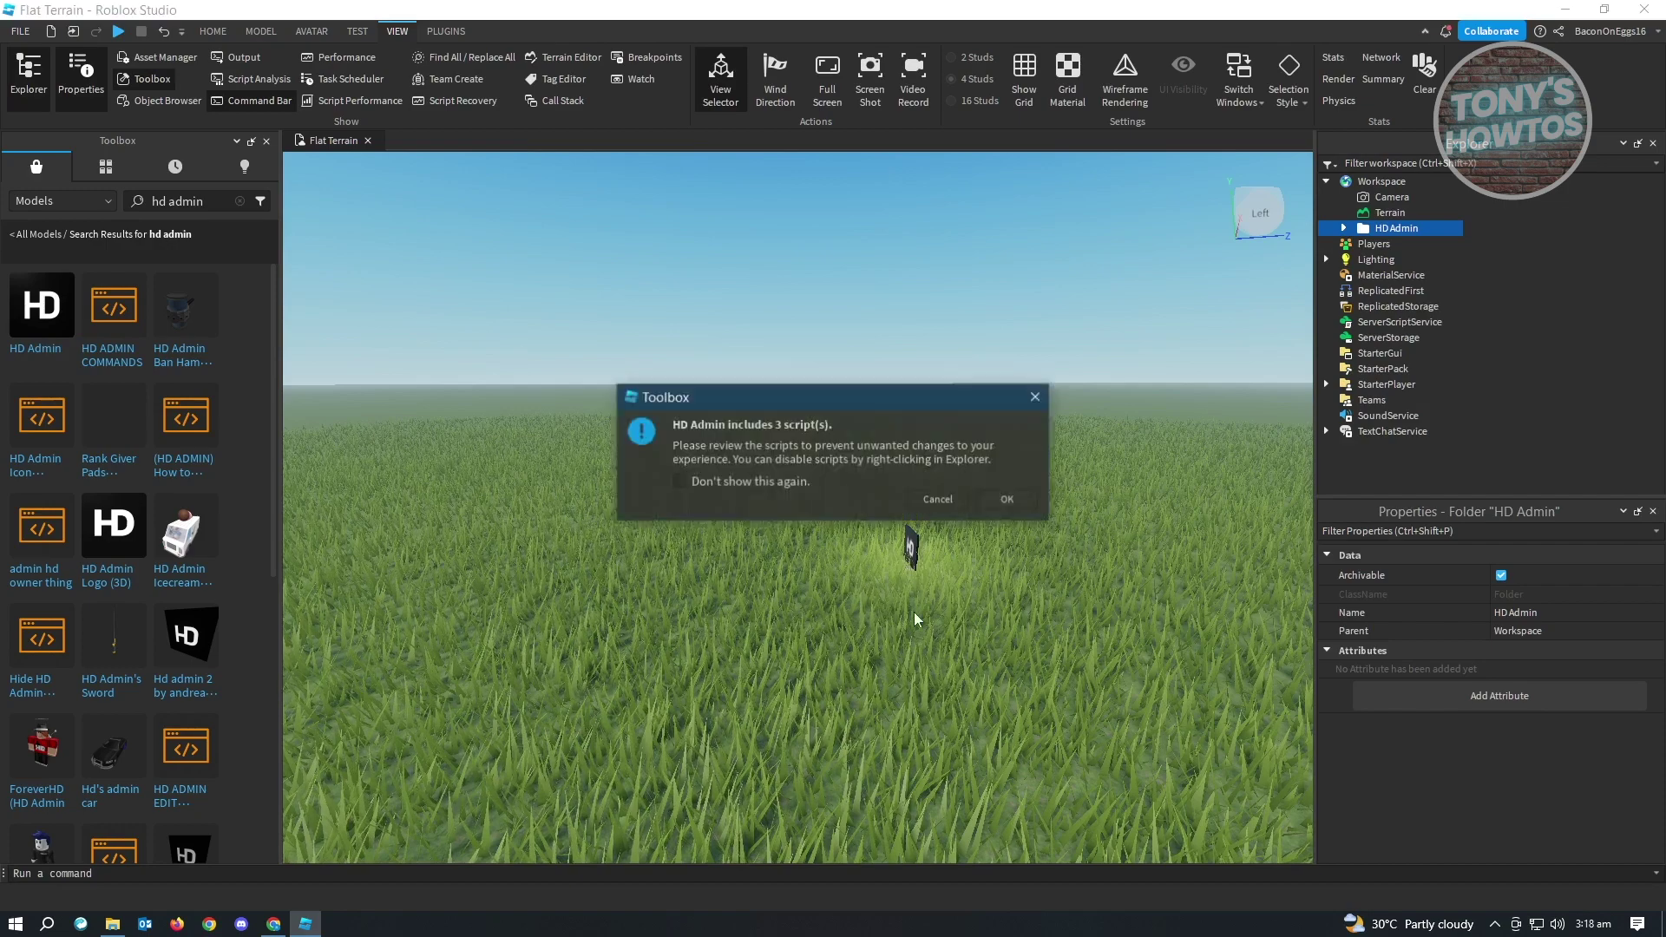
left_click(1008, 499)
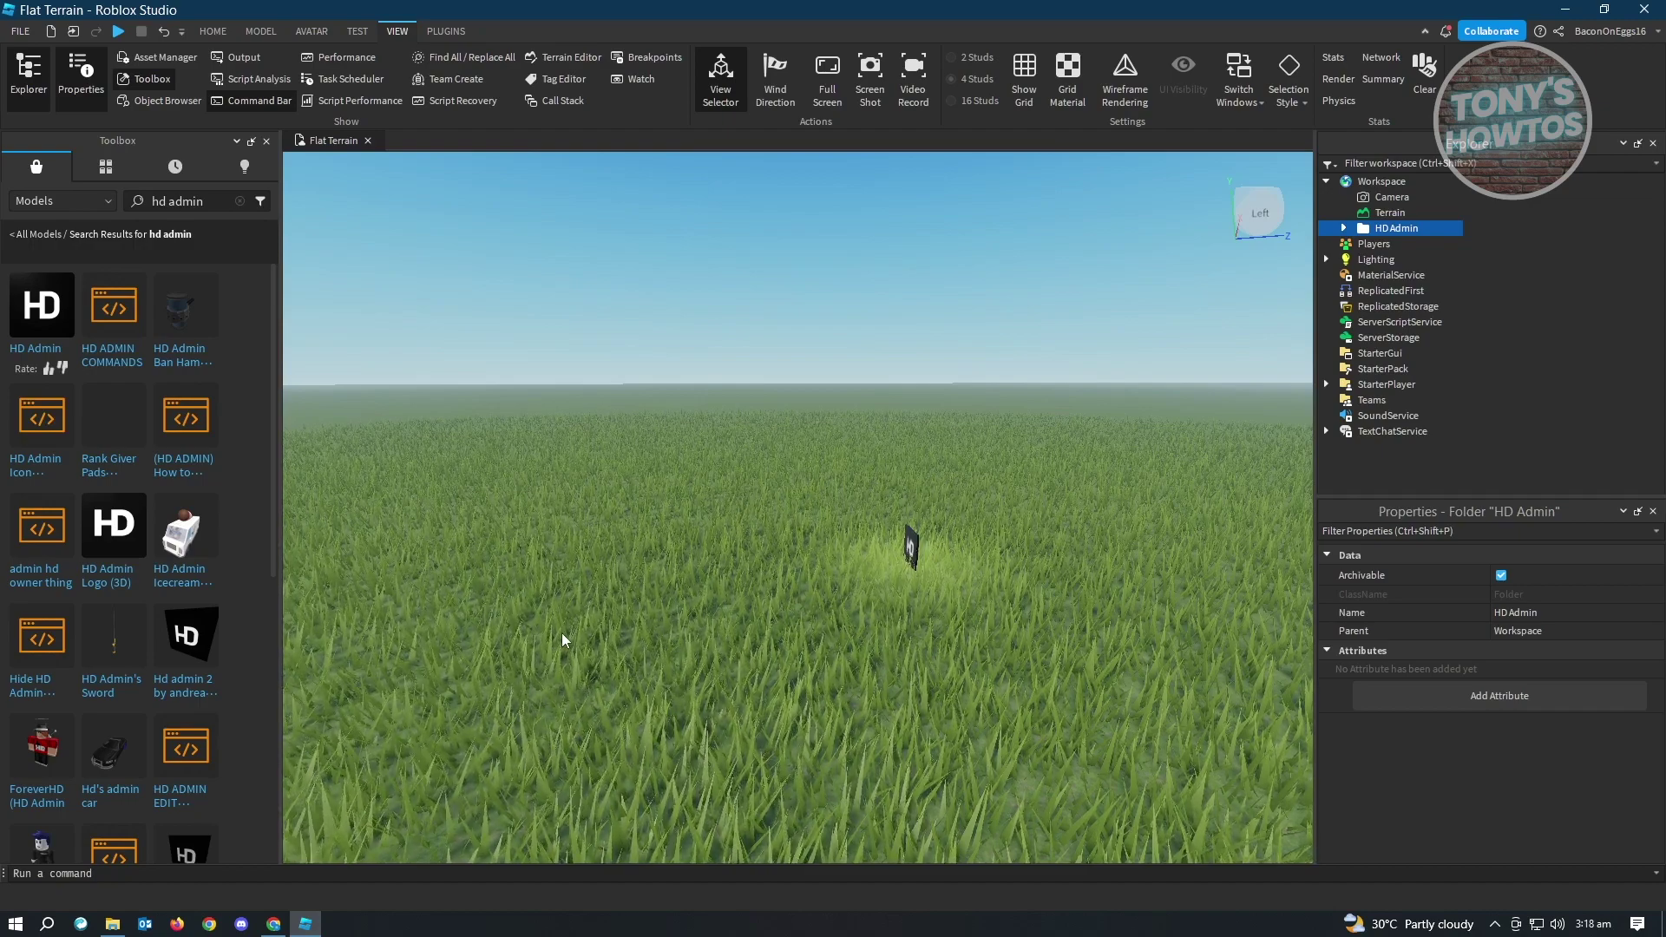
right_click_drag(562, 640, 504, 600)
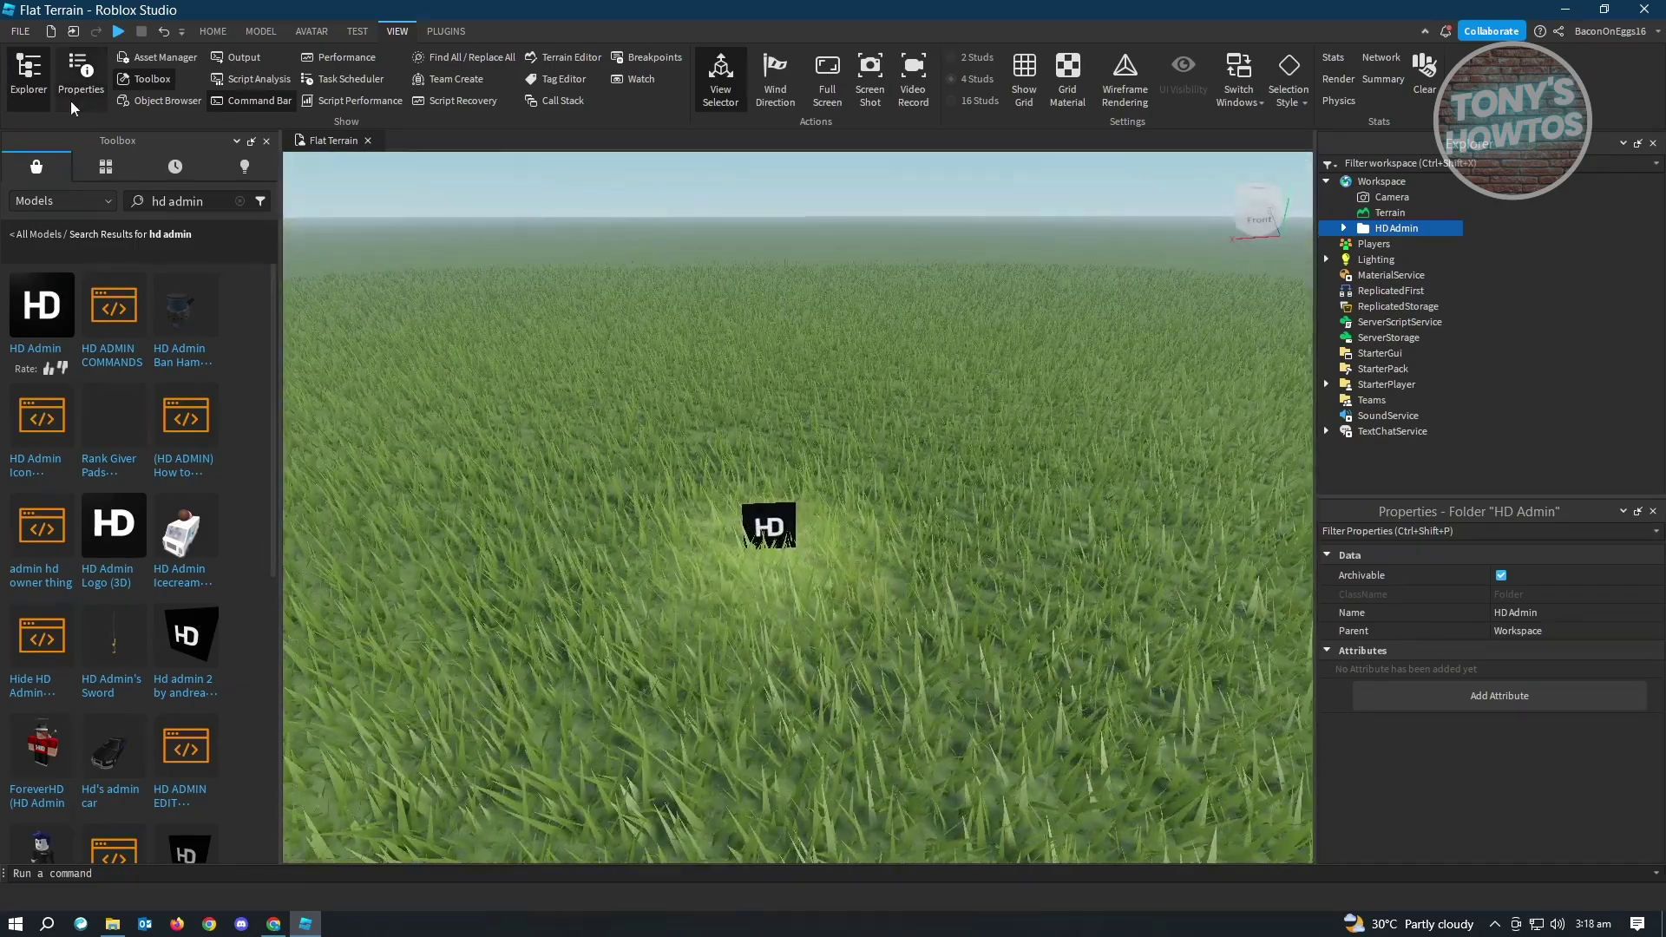
Save the place to Roblox as a new game named 'Sample HD ADMIN'.
left_click(20, 31)
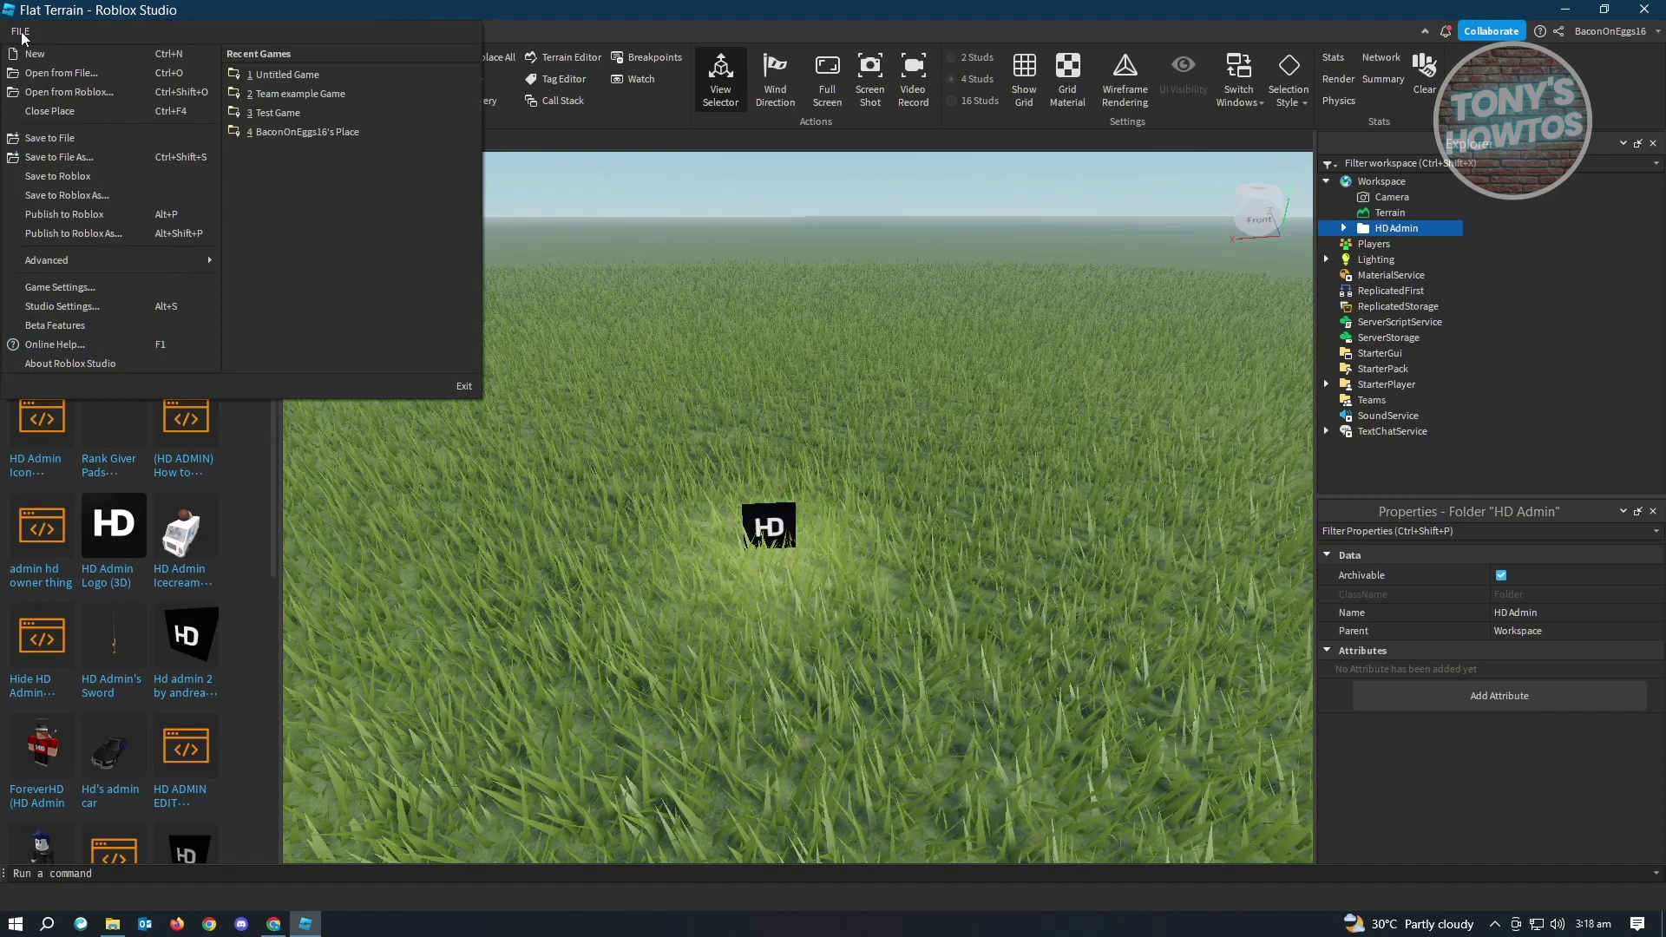
left_click(89, 200)
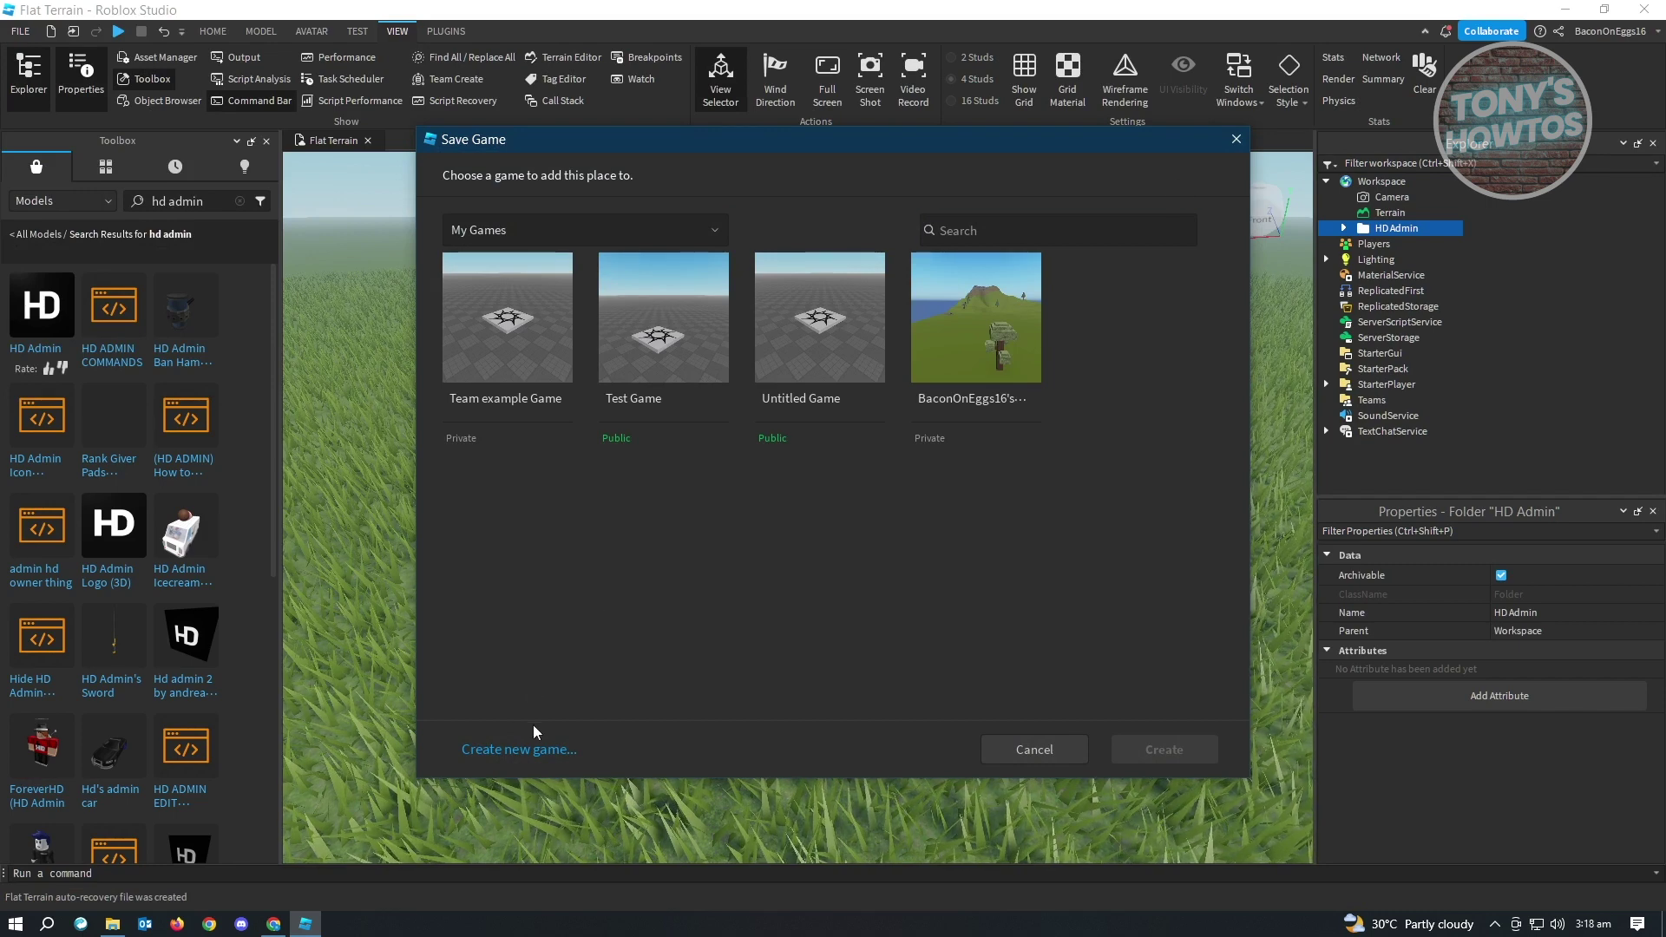
left_click(525, 748)
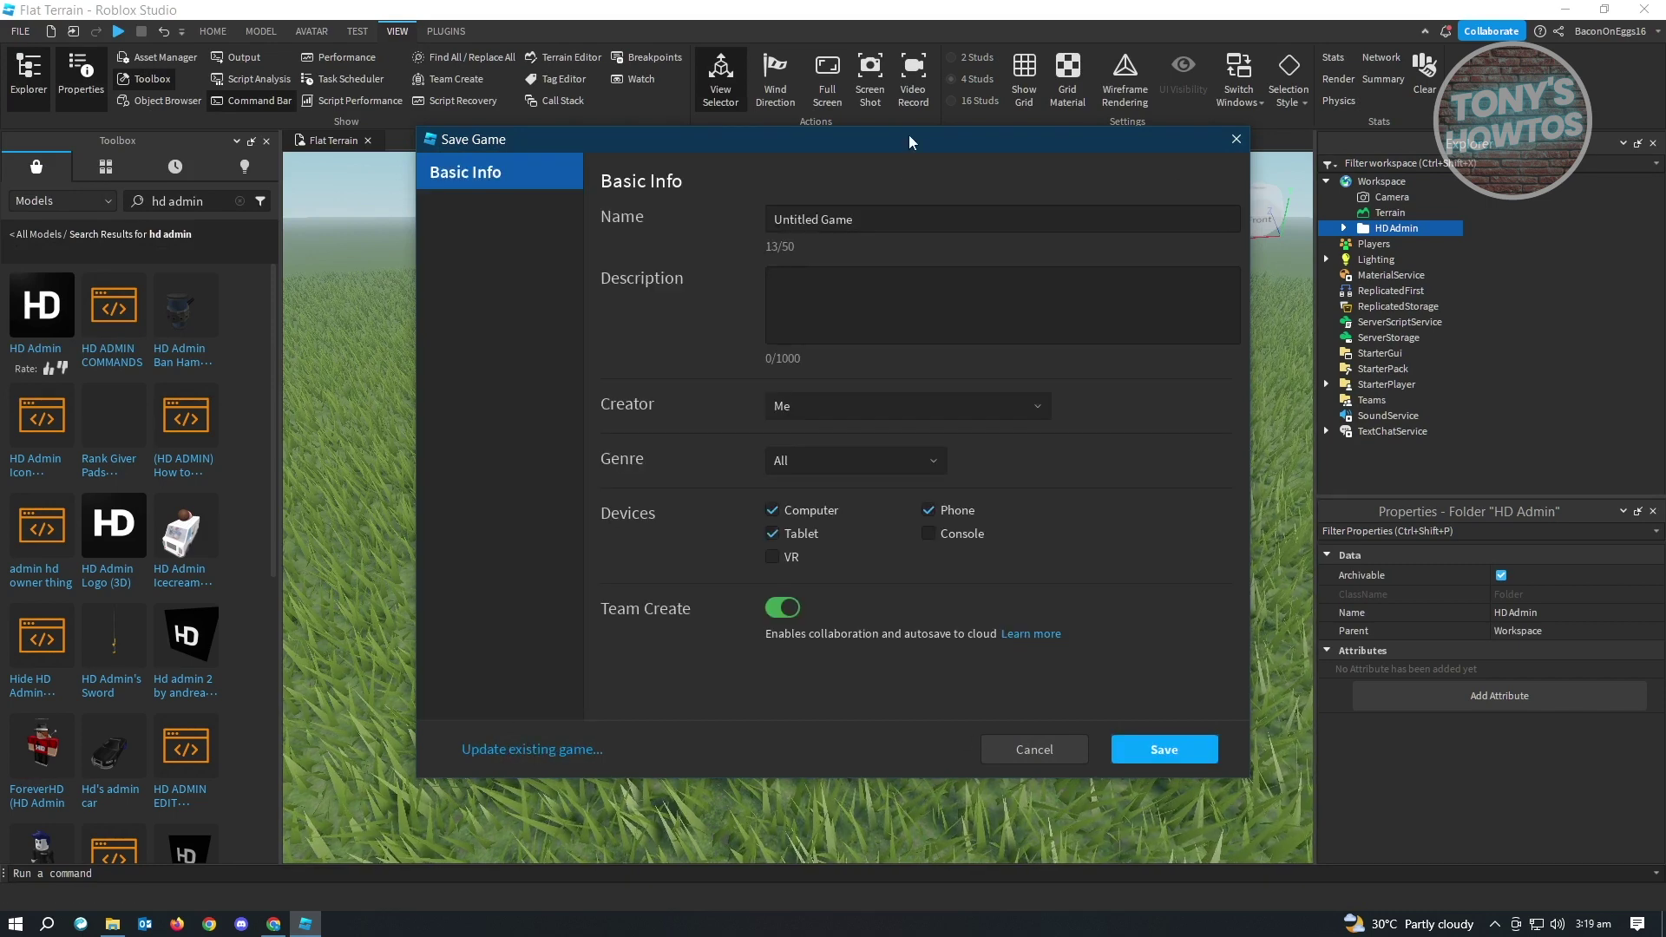
left_click(943, 214)
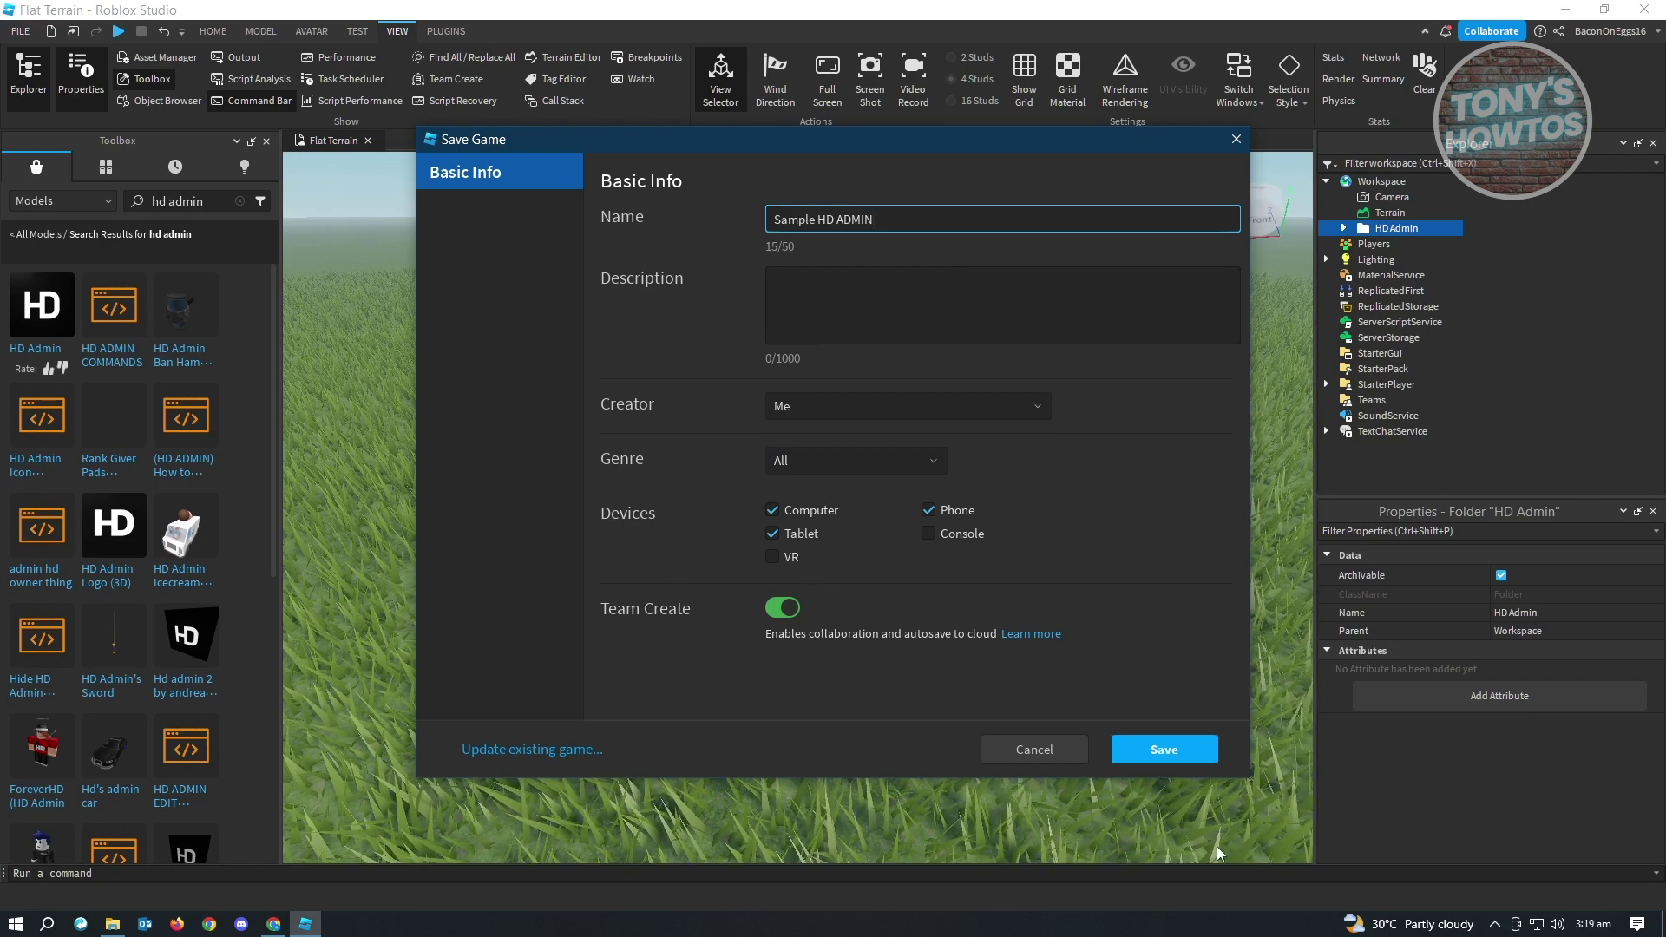
left_click(1163, 751)
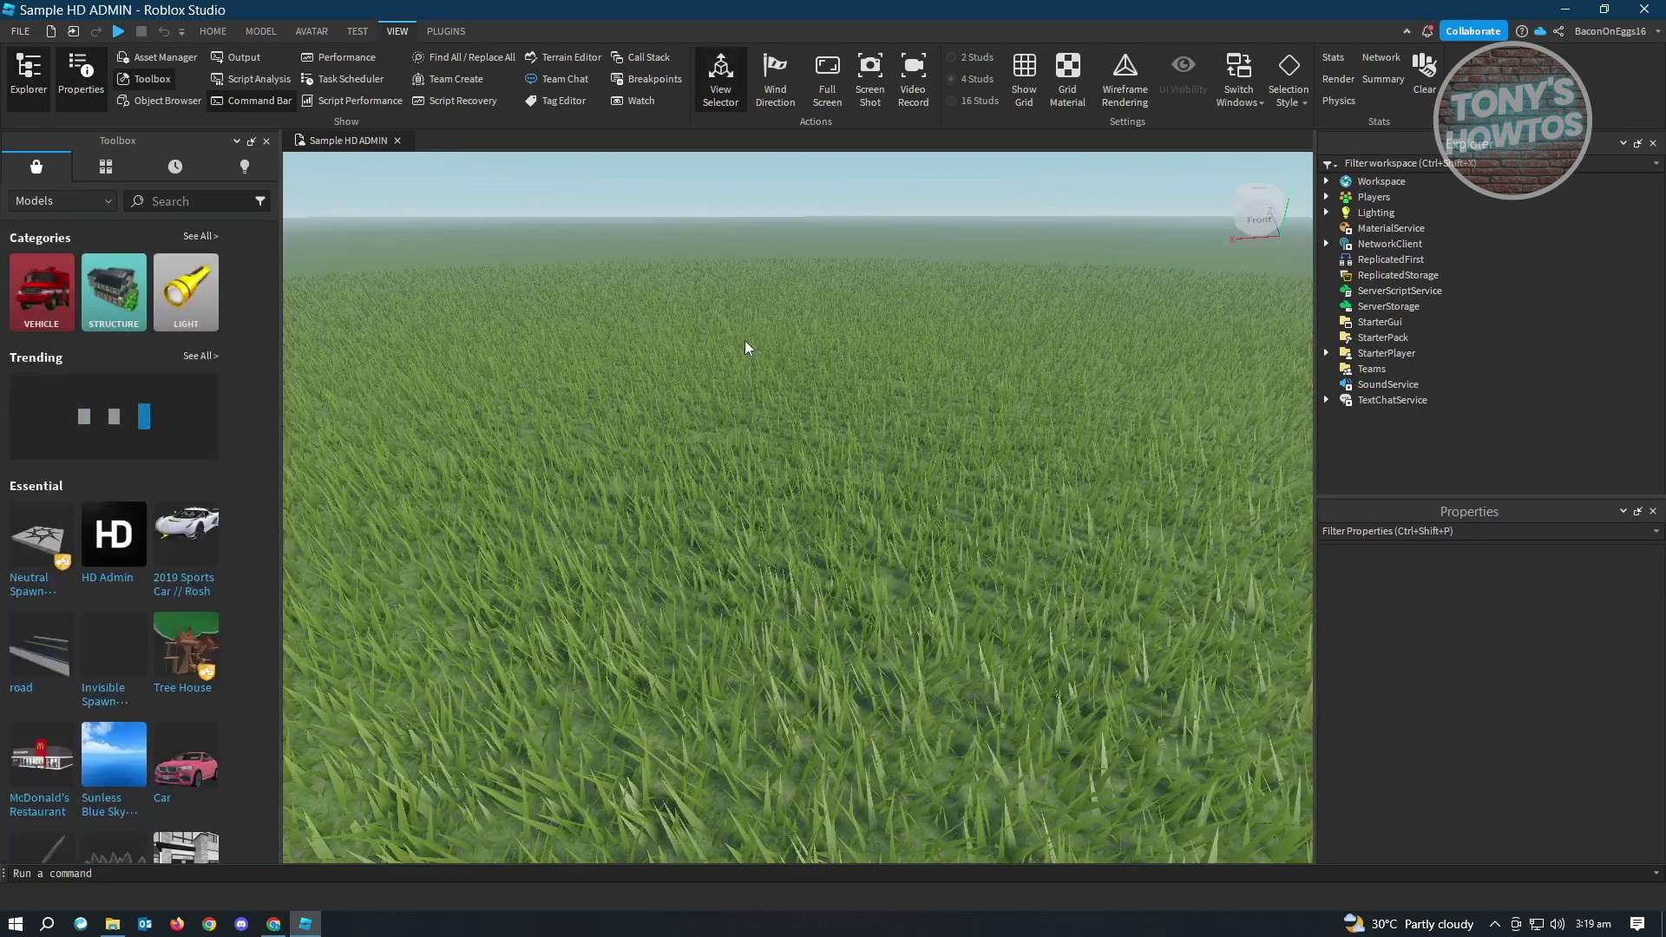
Allow HTTP requests in the game's Security settings, then publish the place to Roblox.
left_click(212, 32)
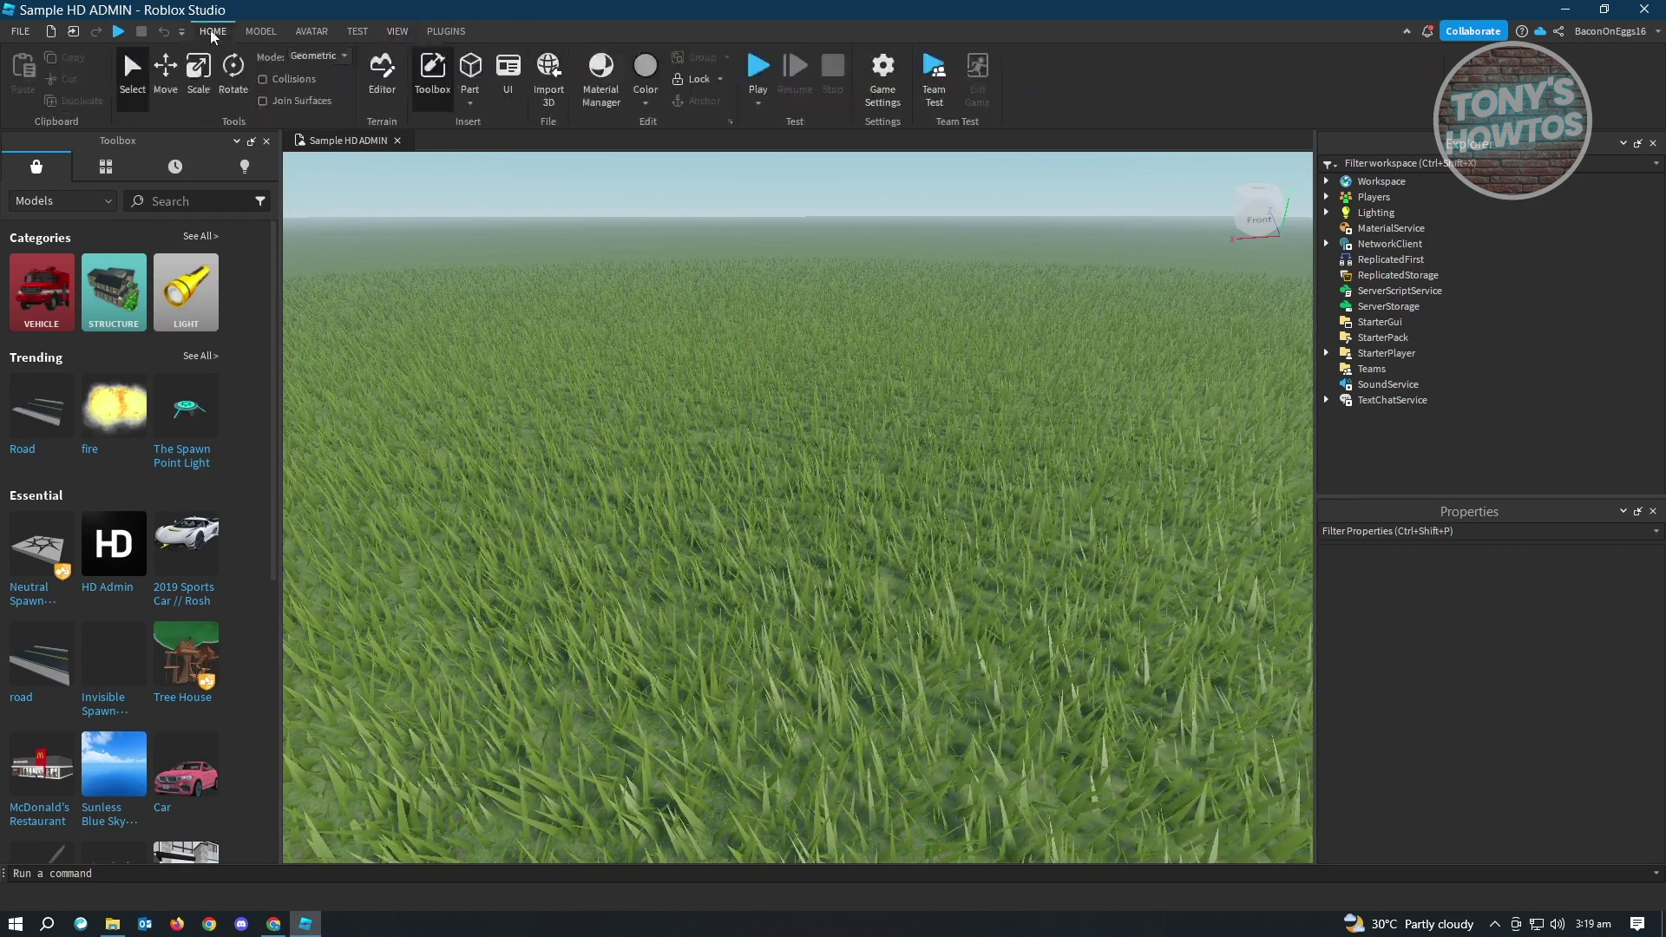
left_click(894, 66)
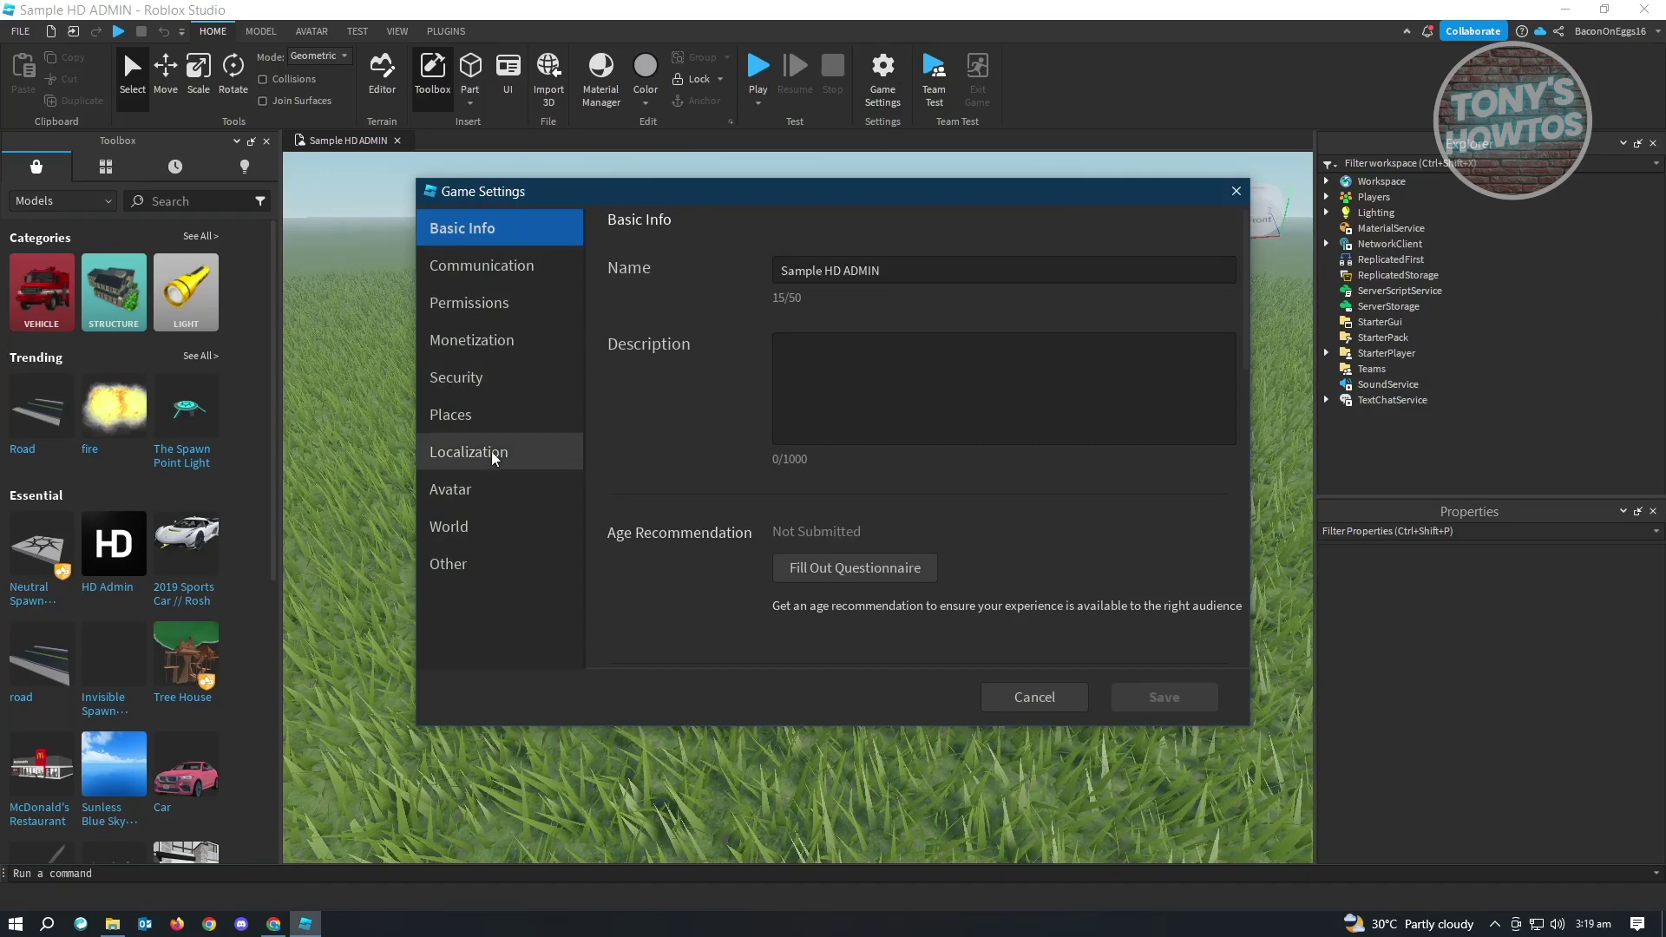
left_click(481, 375)
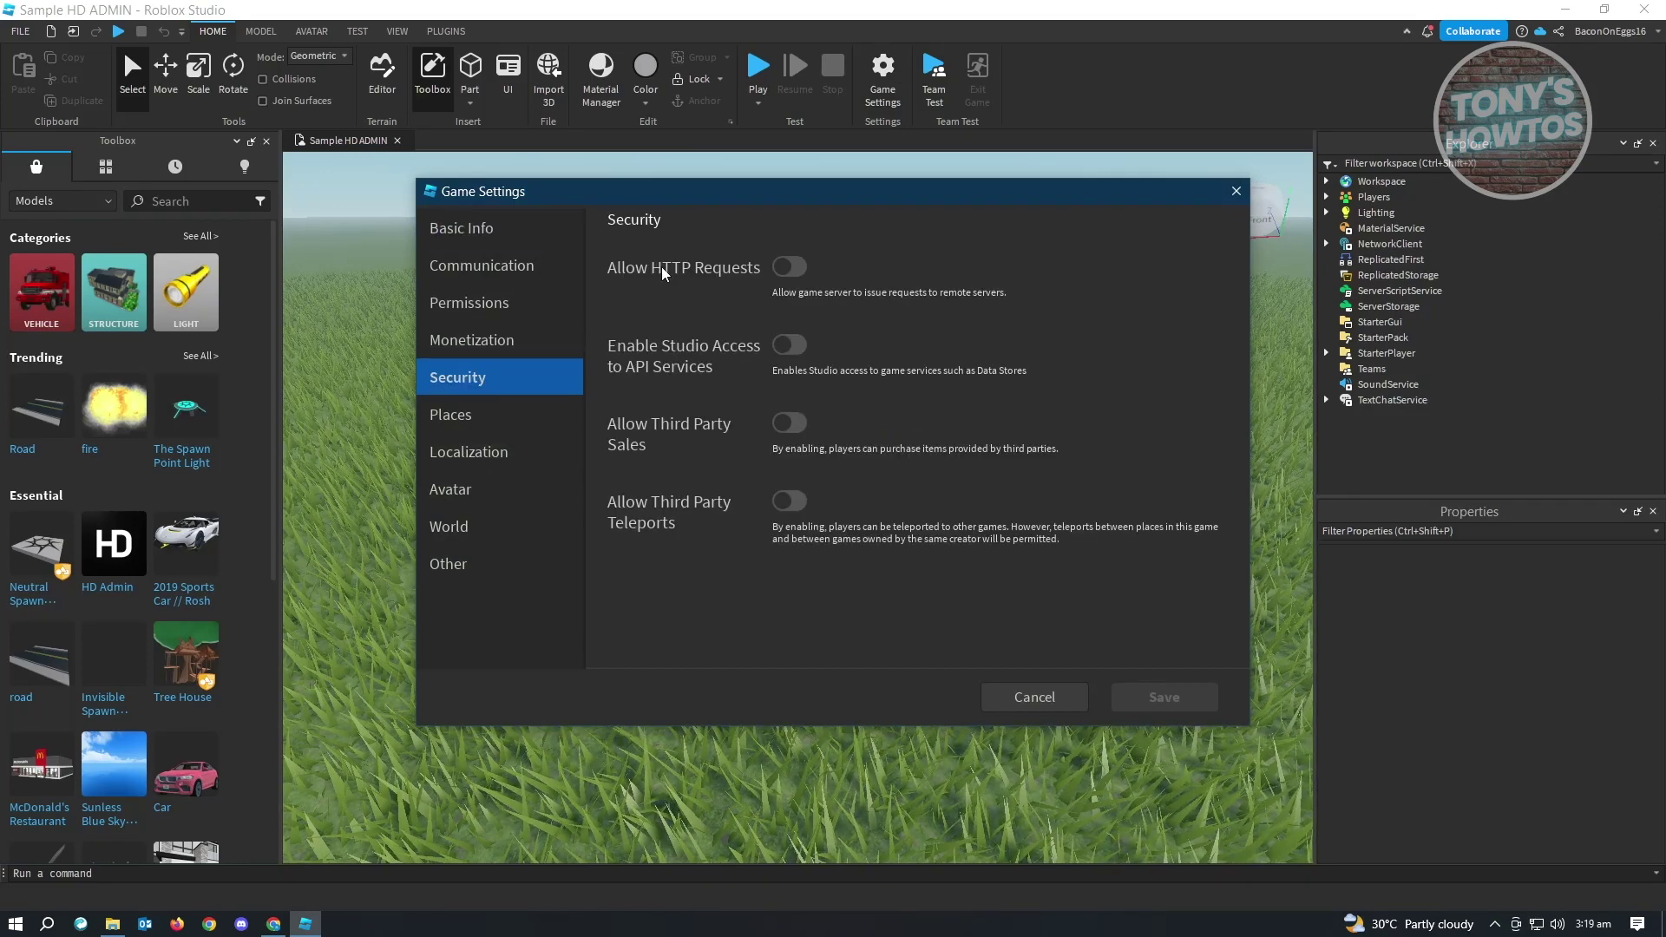
left_click(788, 268)
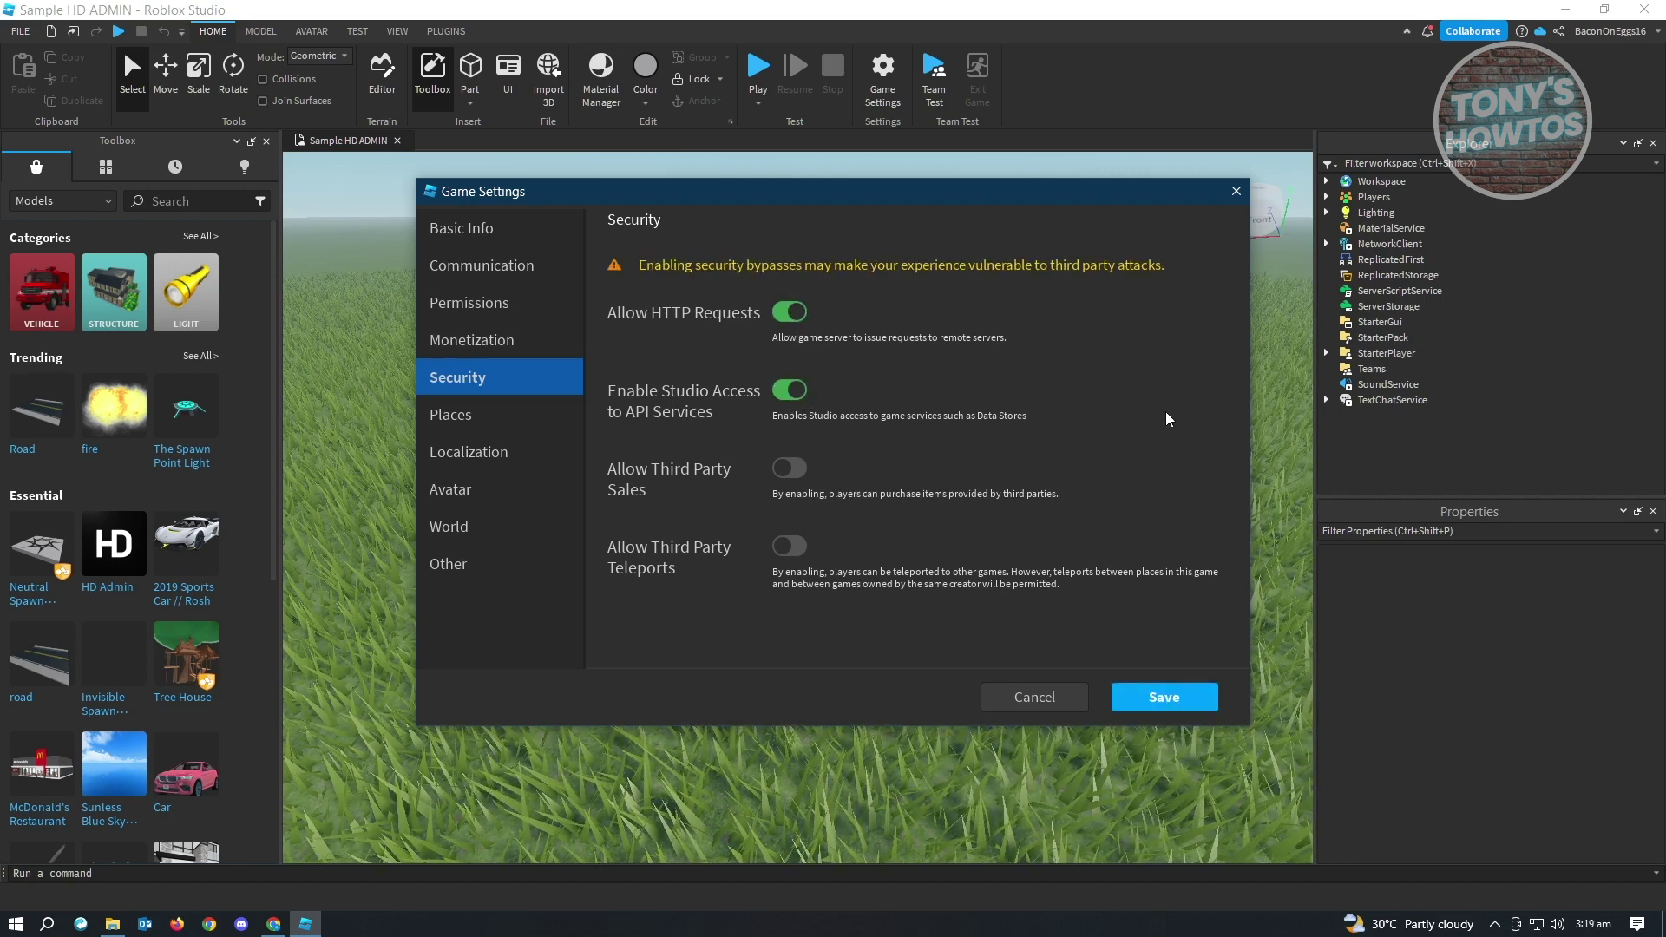
left_click(1168, 697)
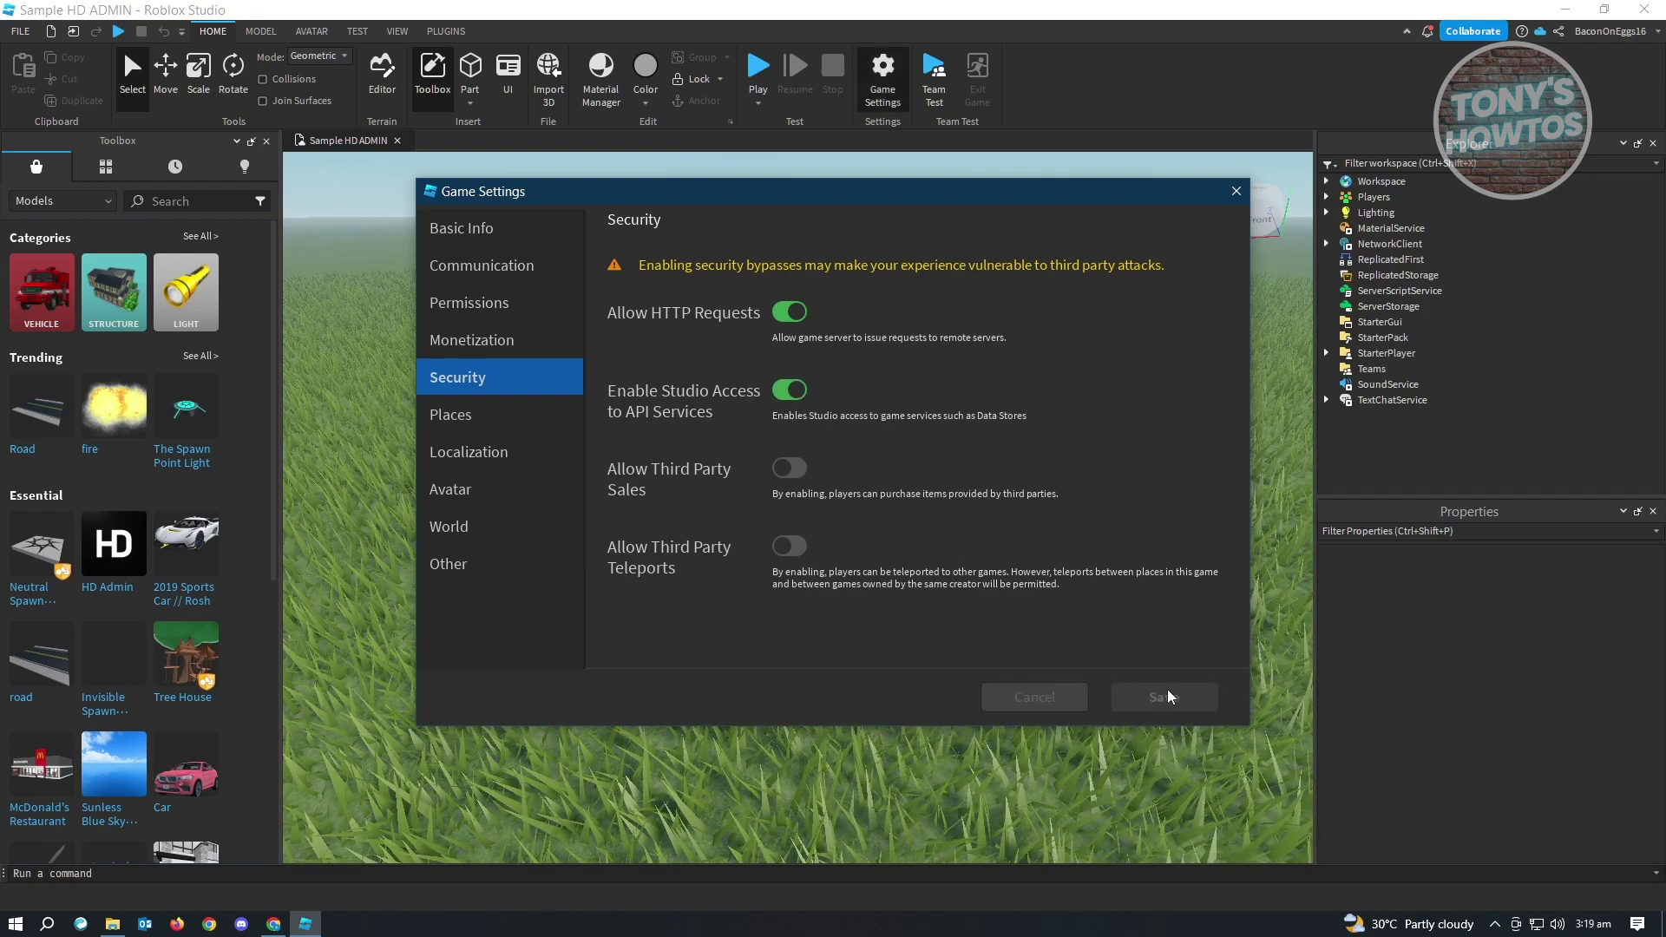
left_click(20, 31)
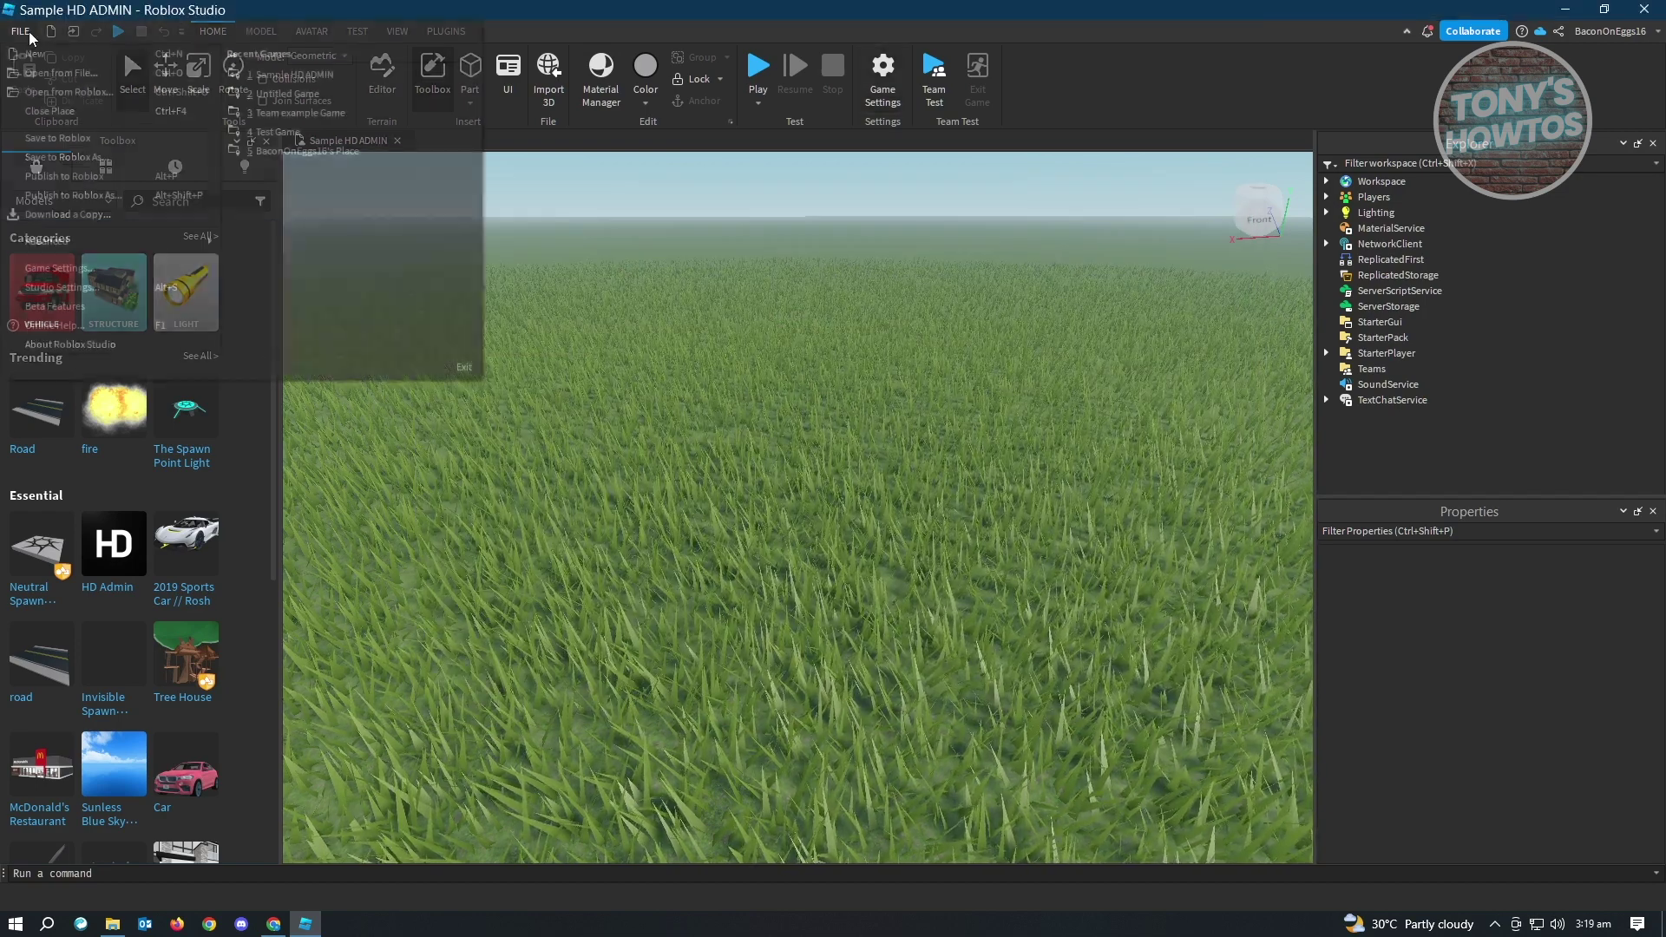
left_click(64, 180)
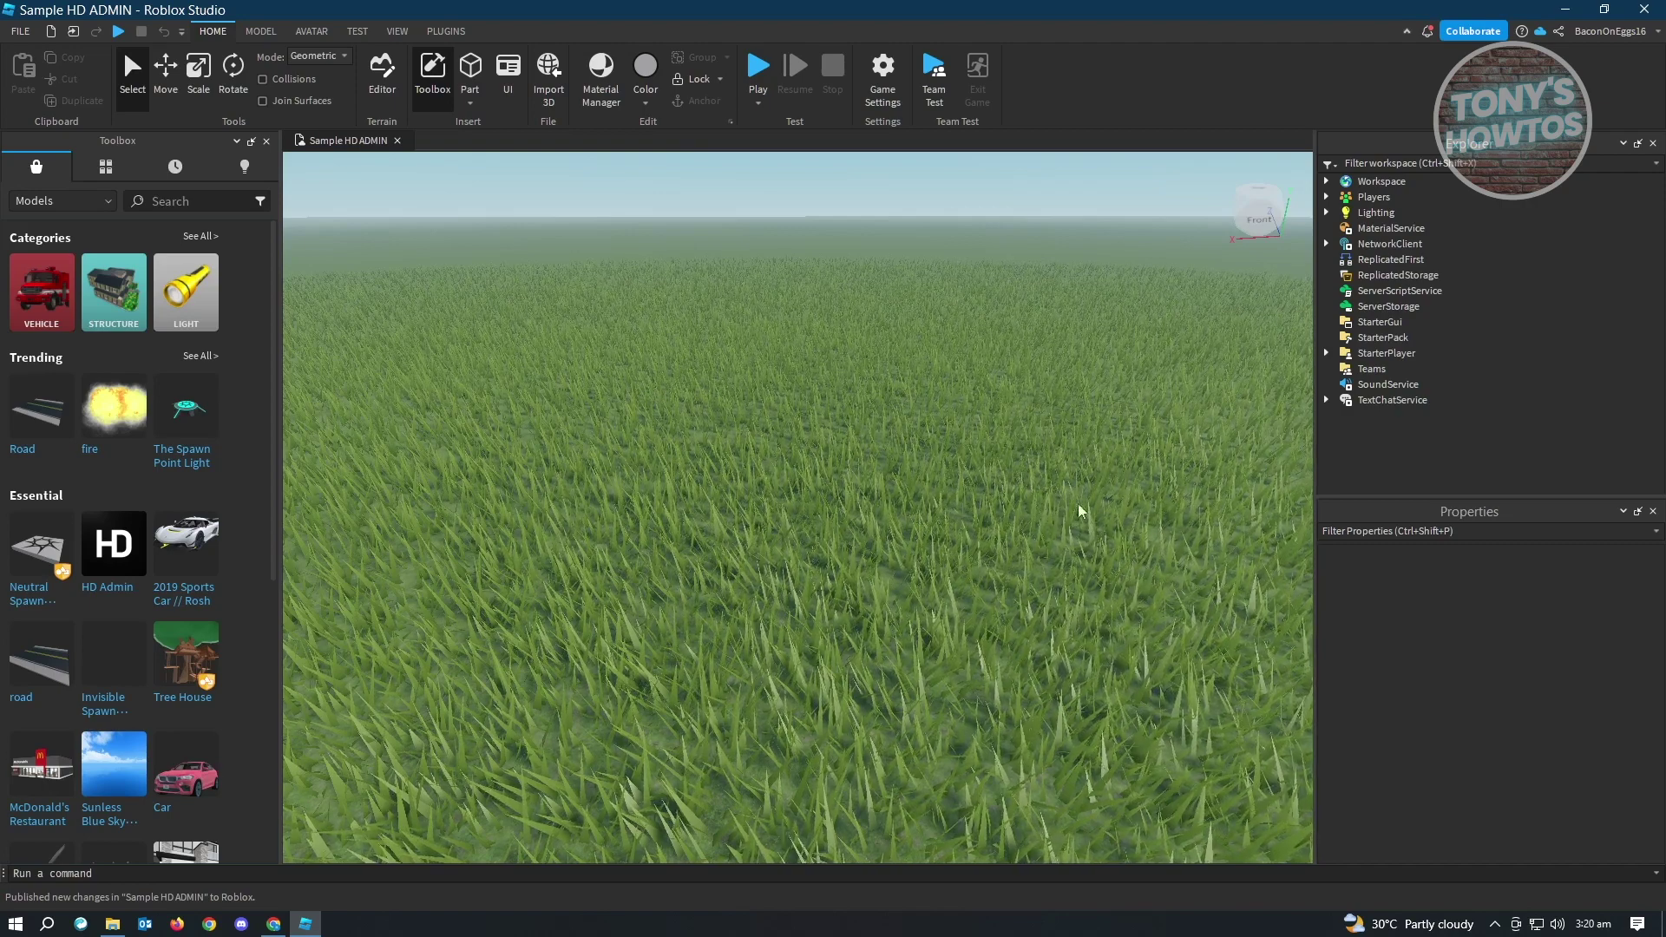
Start a playtest and wait for HD Admin to report the player's rank as Owner.
left_click(761, 74)
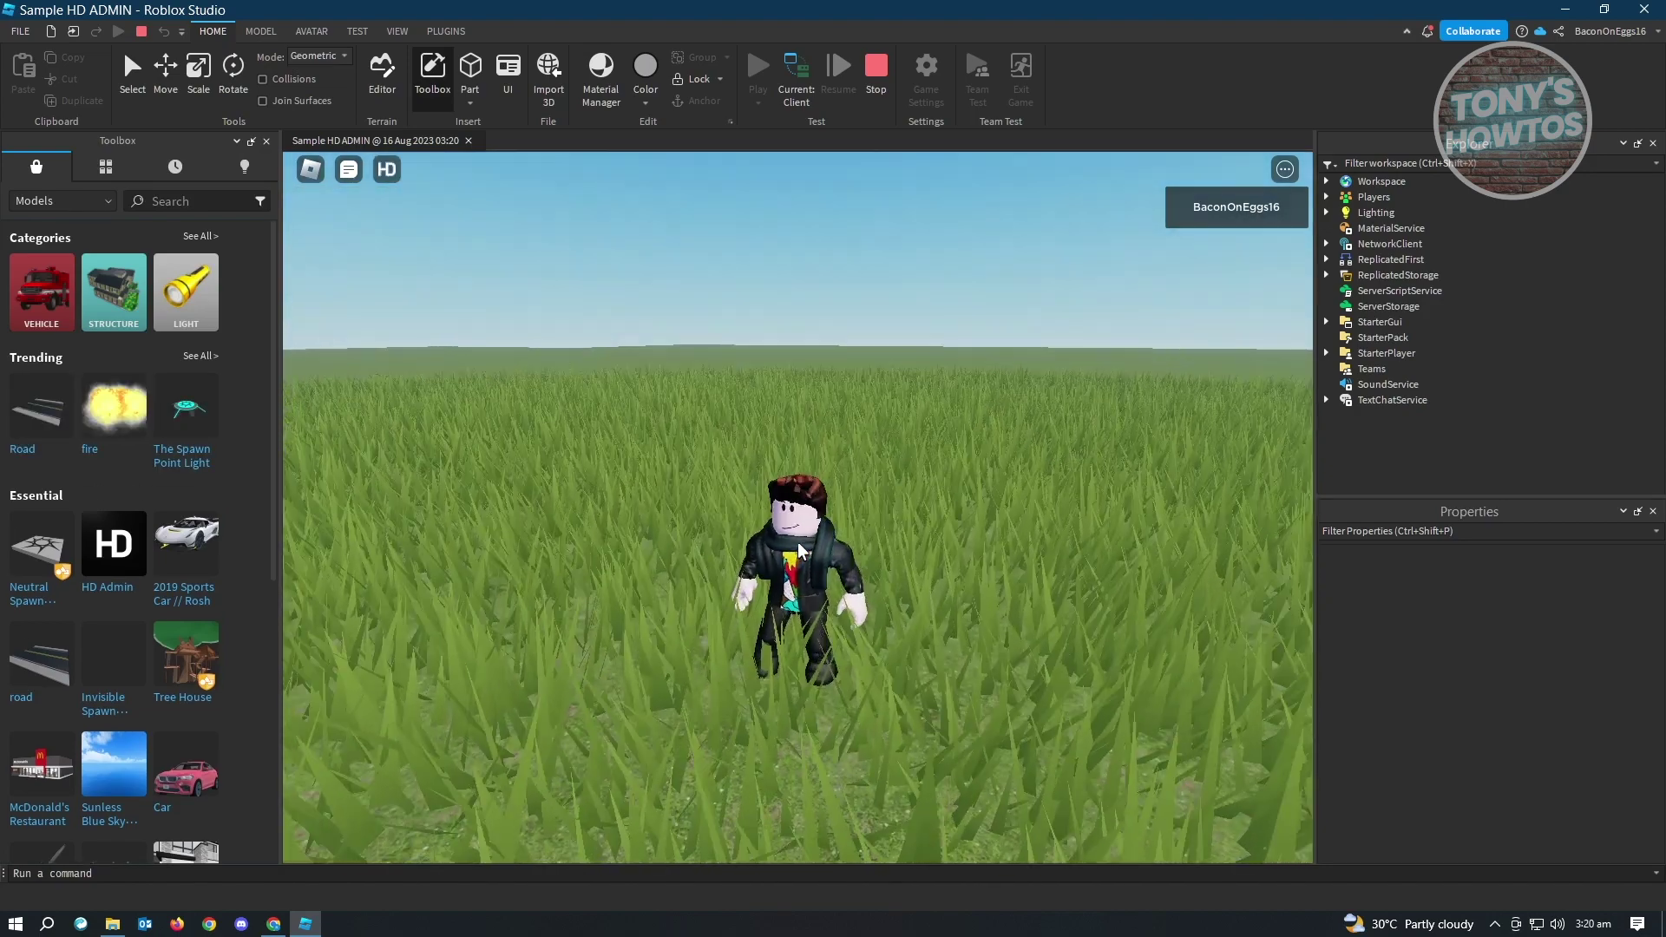
mouse_move(368, 179)
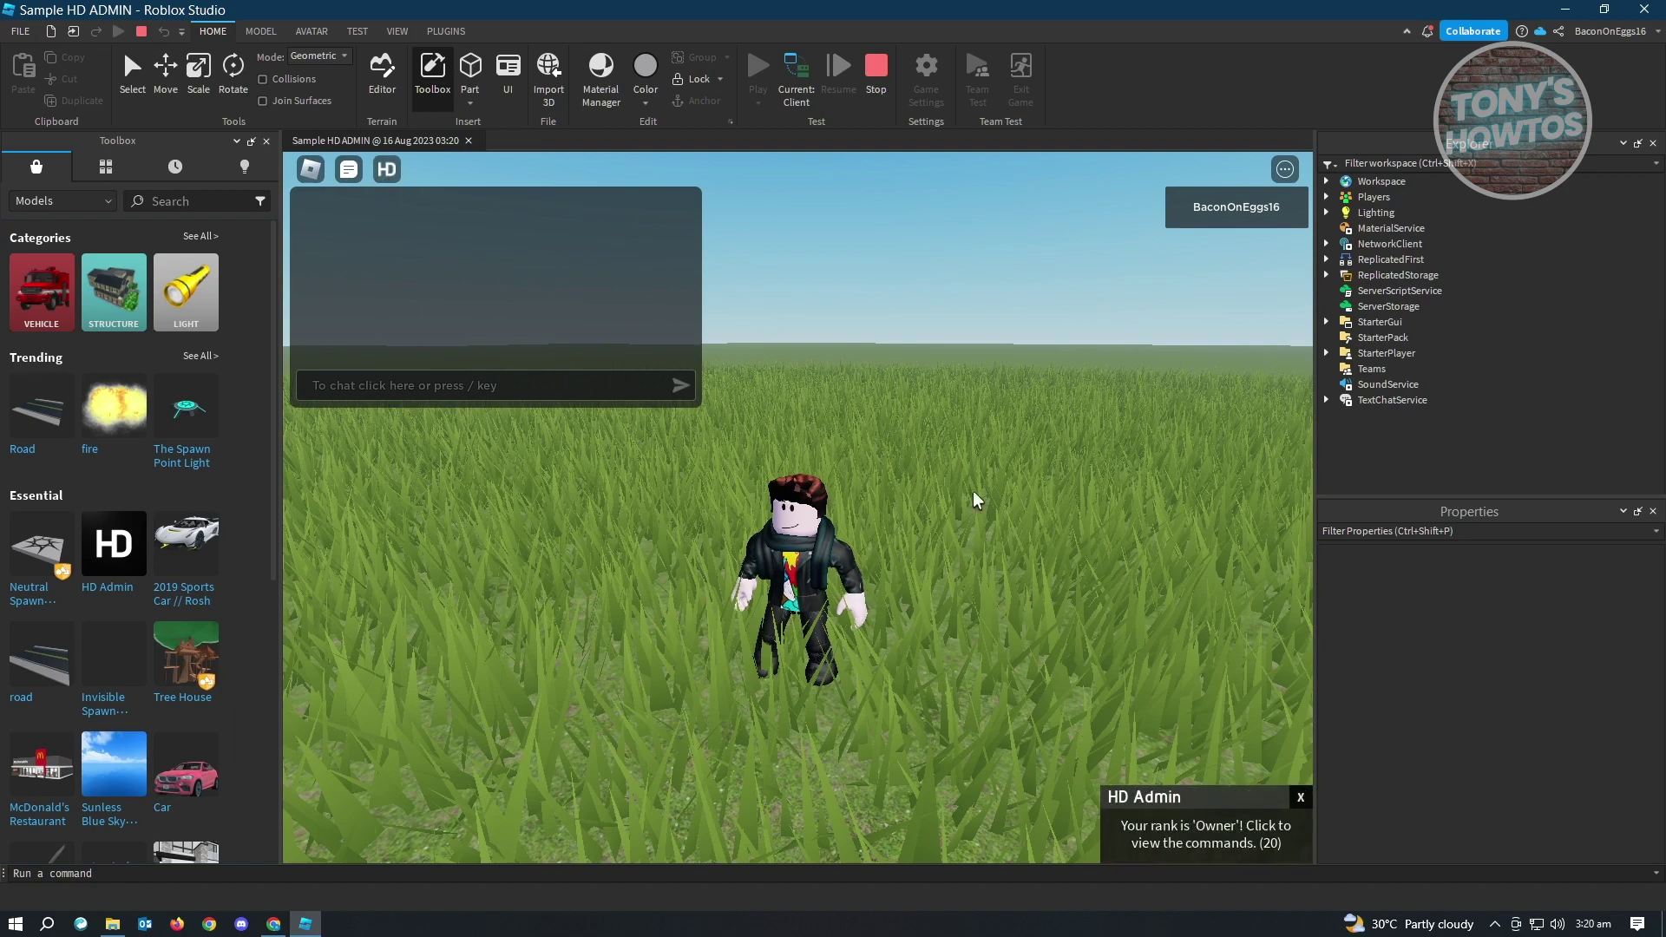
Open HD Admin's commands list, scroll through it, then close and reopen the panel.
left_click(1188, 846)
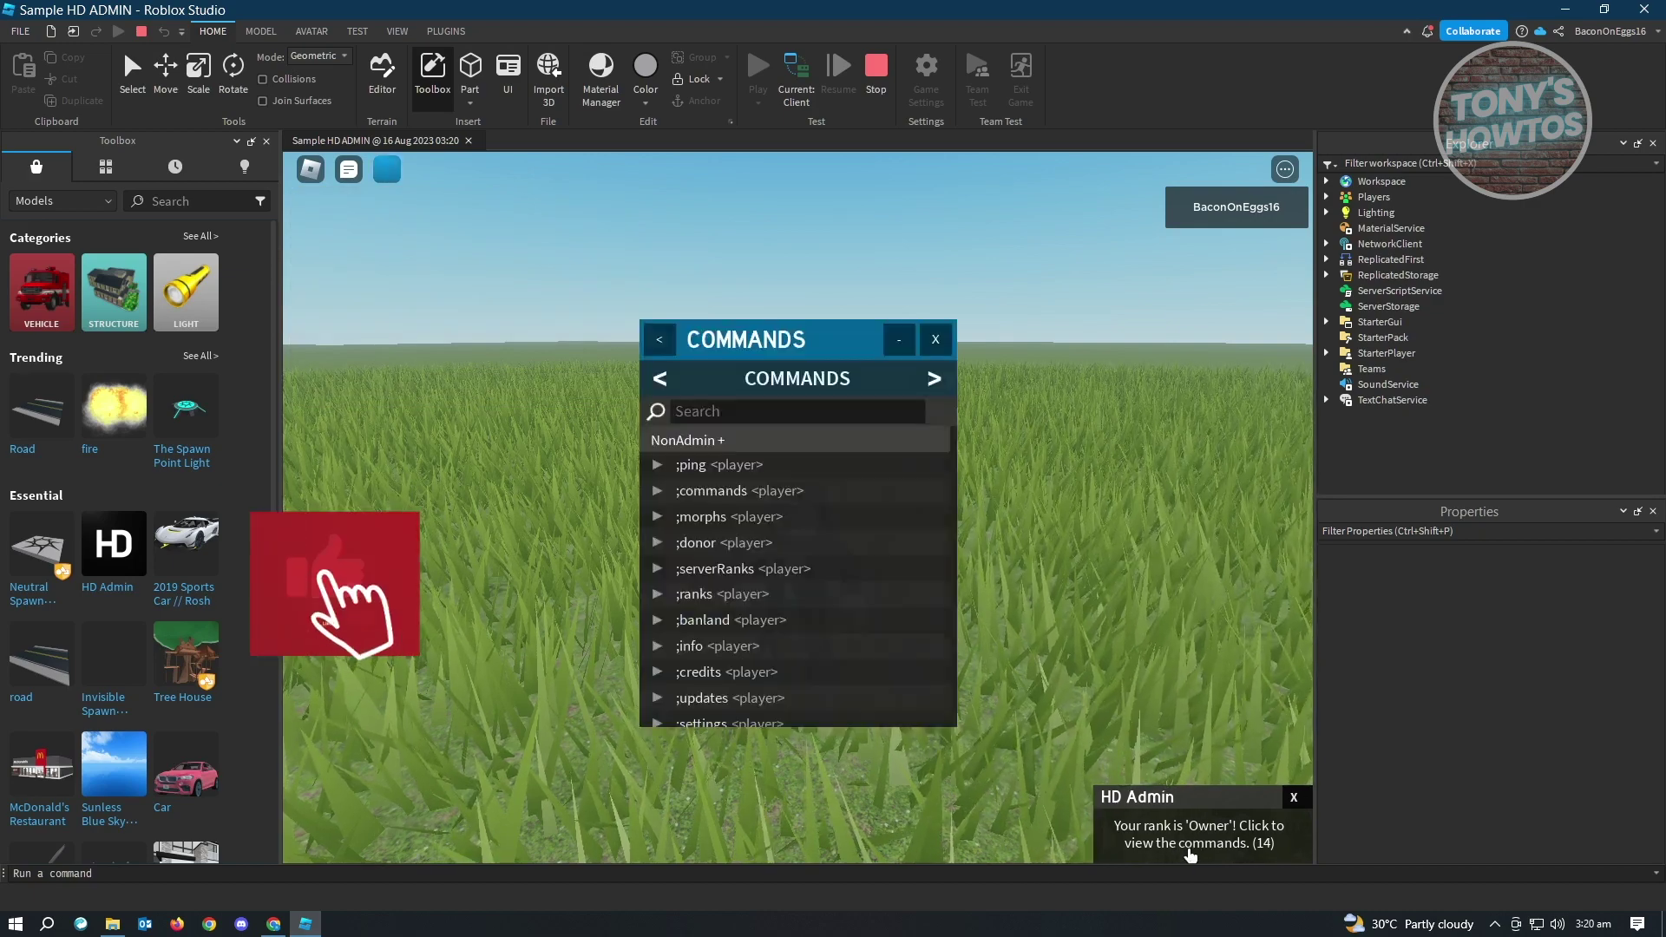
scroll(809, 517, "down", 5)
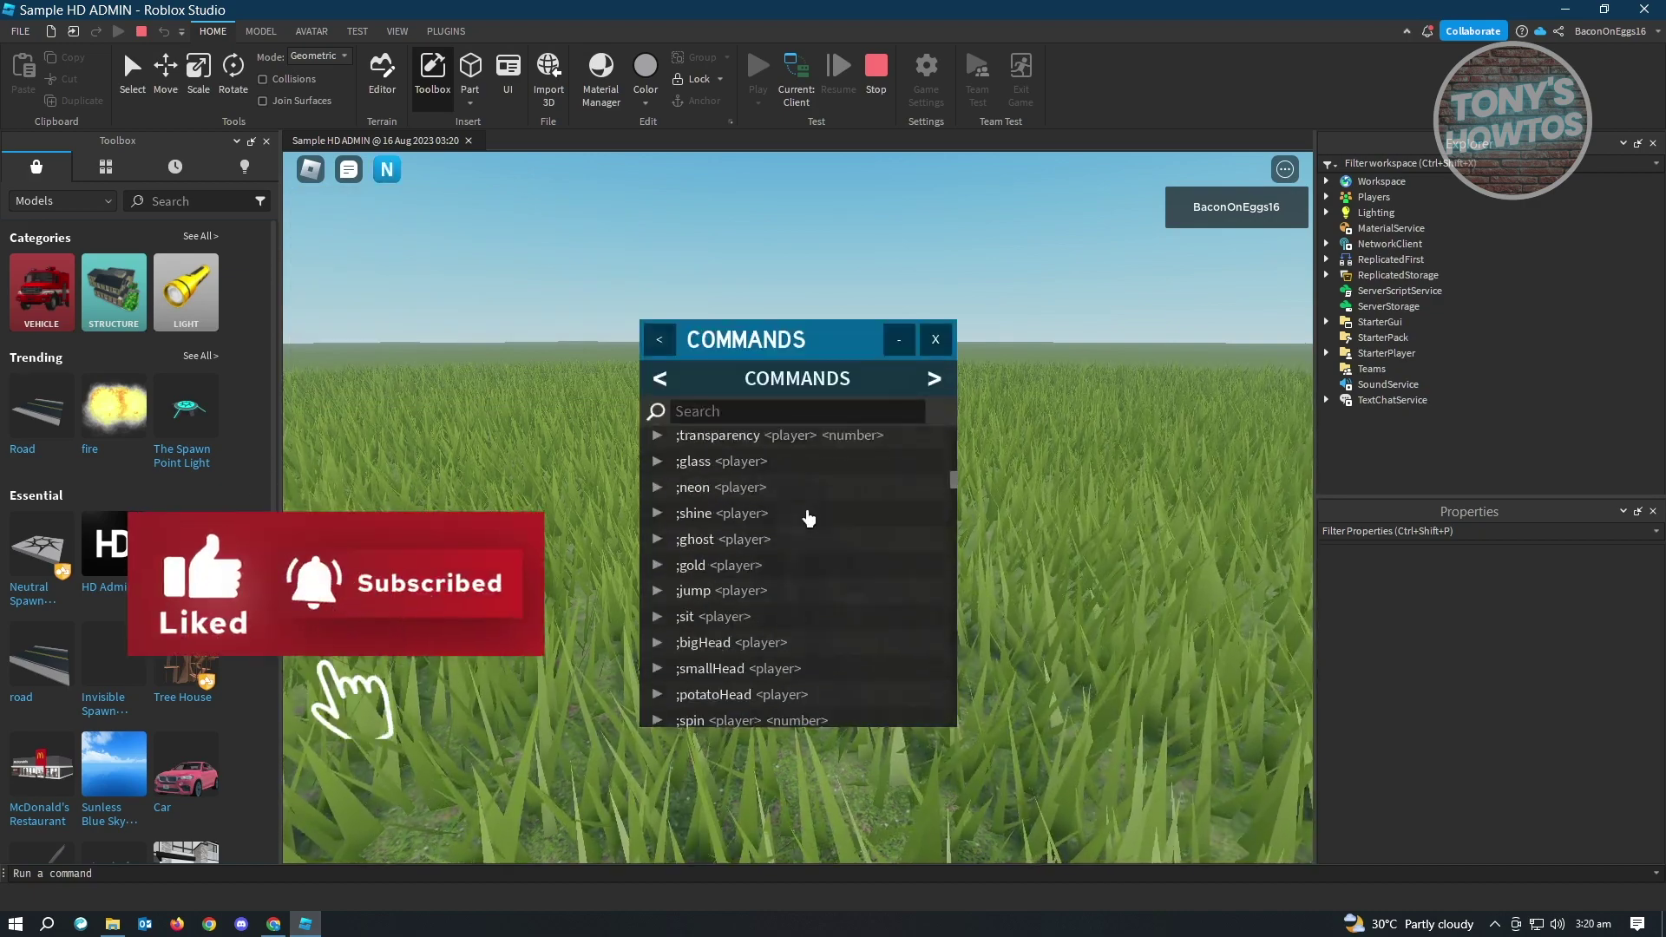
scroll(808, 505, "down", 3)
scroll(808, 503, "up", 8)
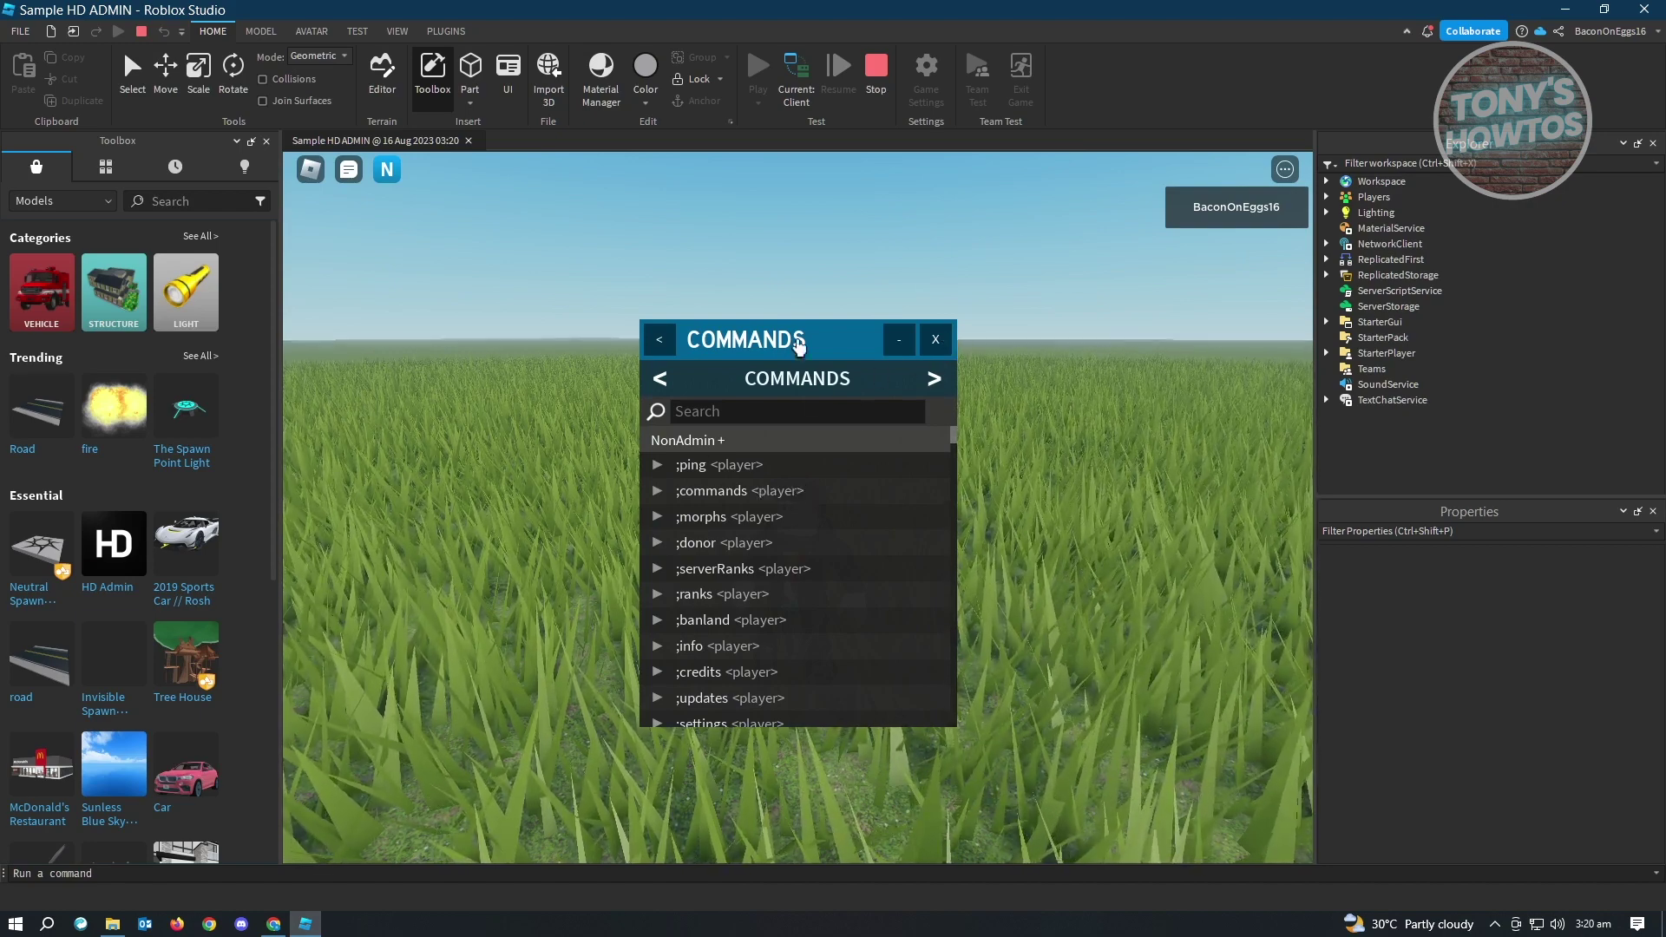
left_click_drag(935, 362, 1026, 351)
left_click(1026, 329)
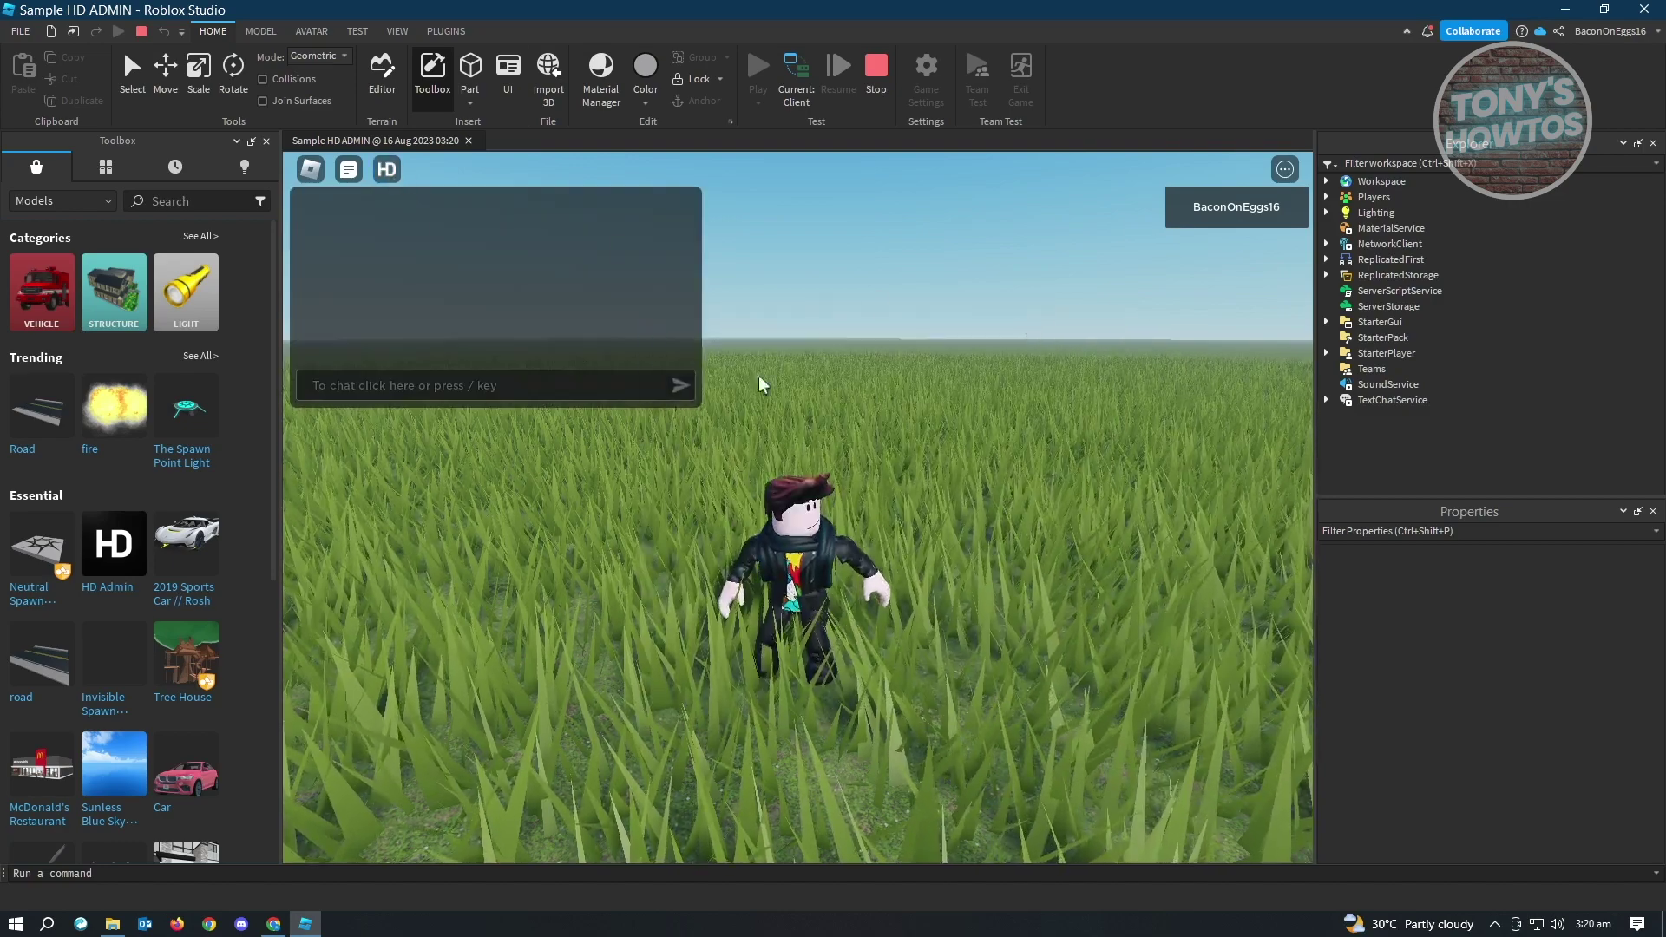
right_click_drag(974, 521, 388, 176)
left_click(386, 171)
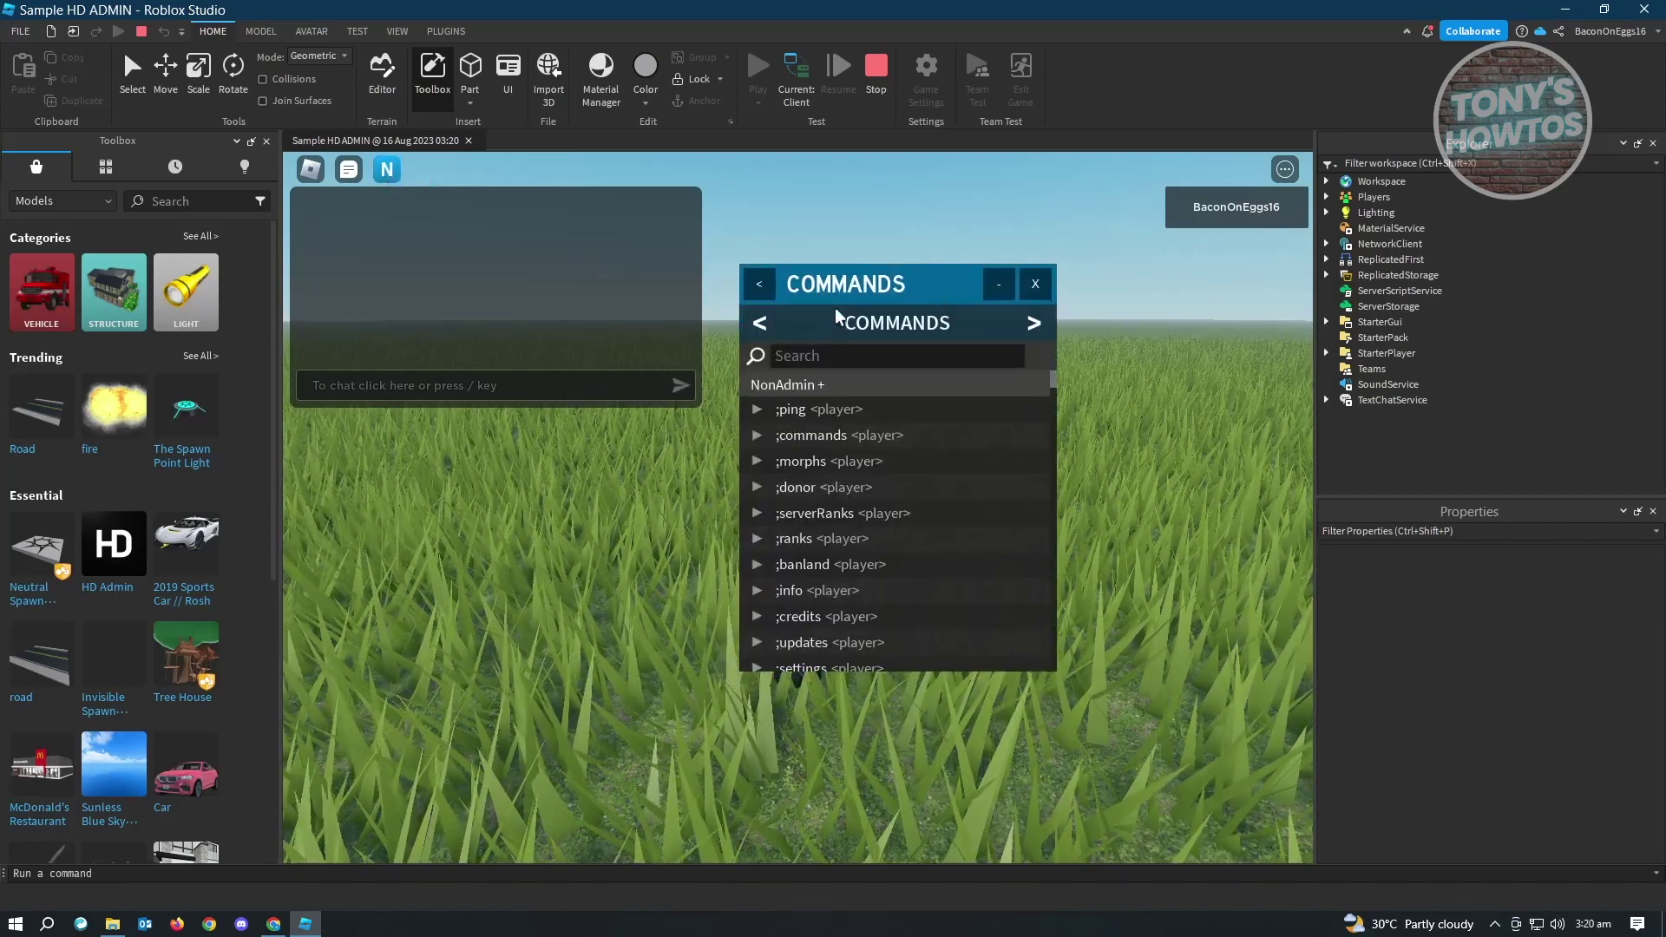
Browse the Commands and Special donor pages, then open Settings and scroll its values.
left_click(767, 293)
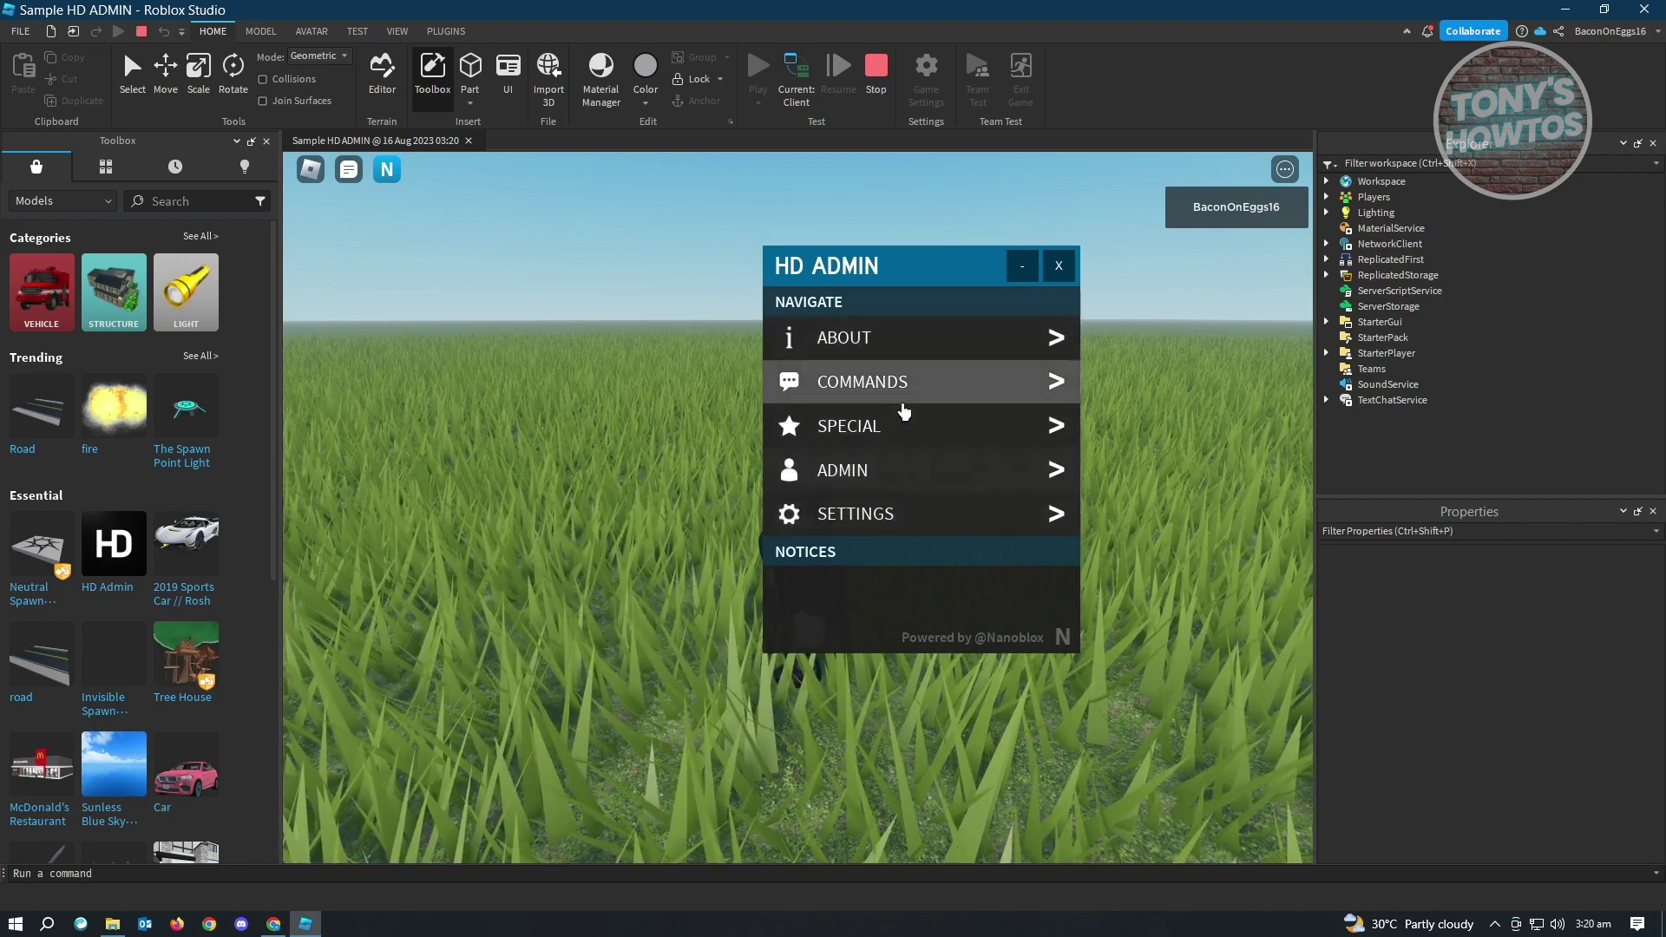
left_click(950, 397)
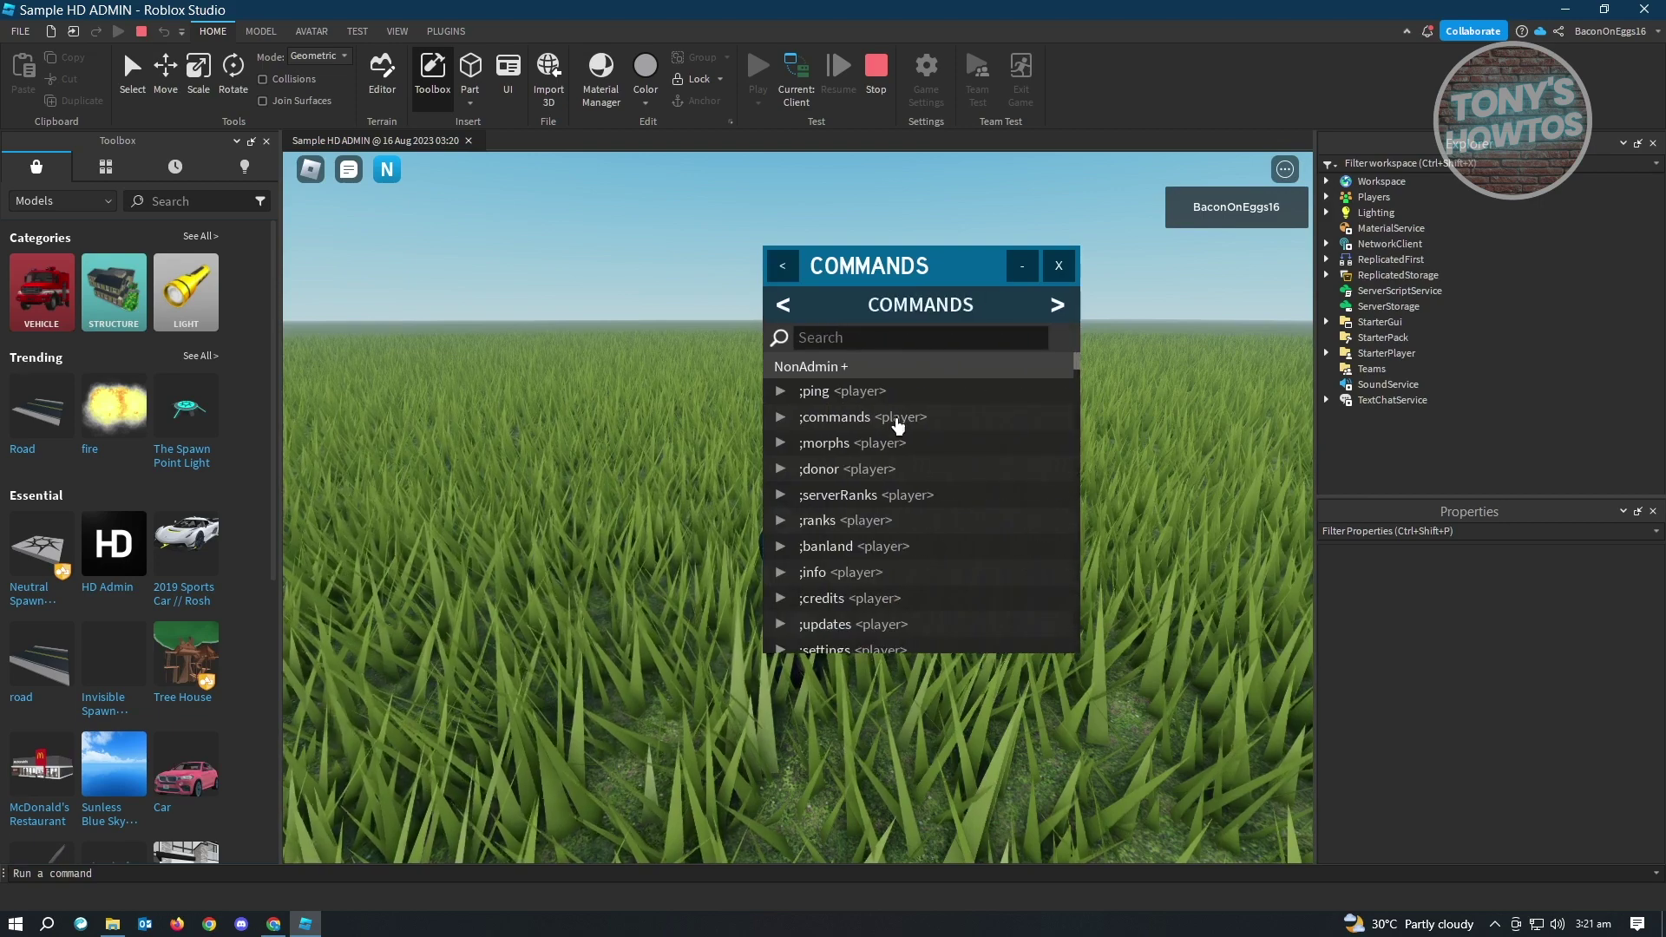
left_click(786, 280)
left_click(920, 417)
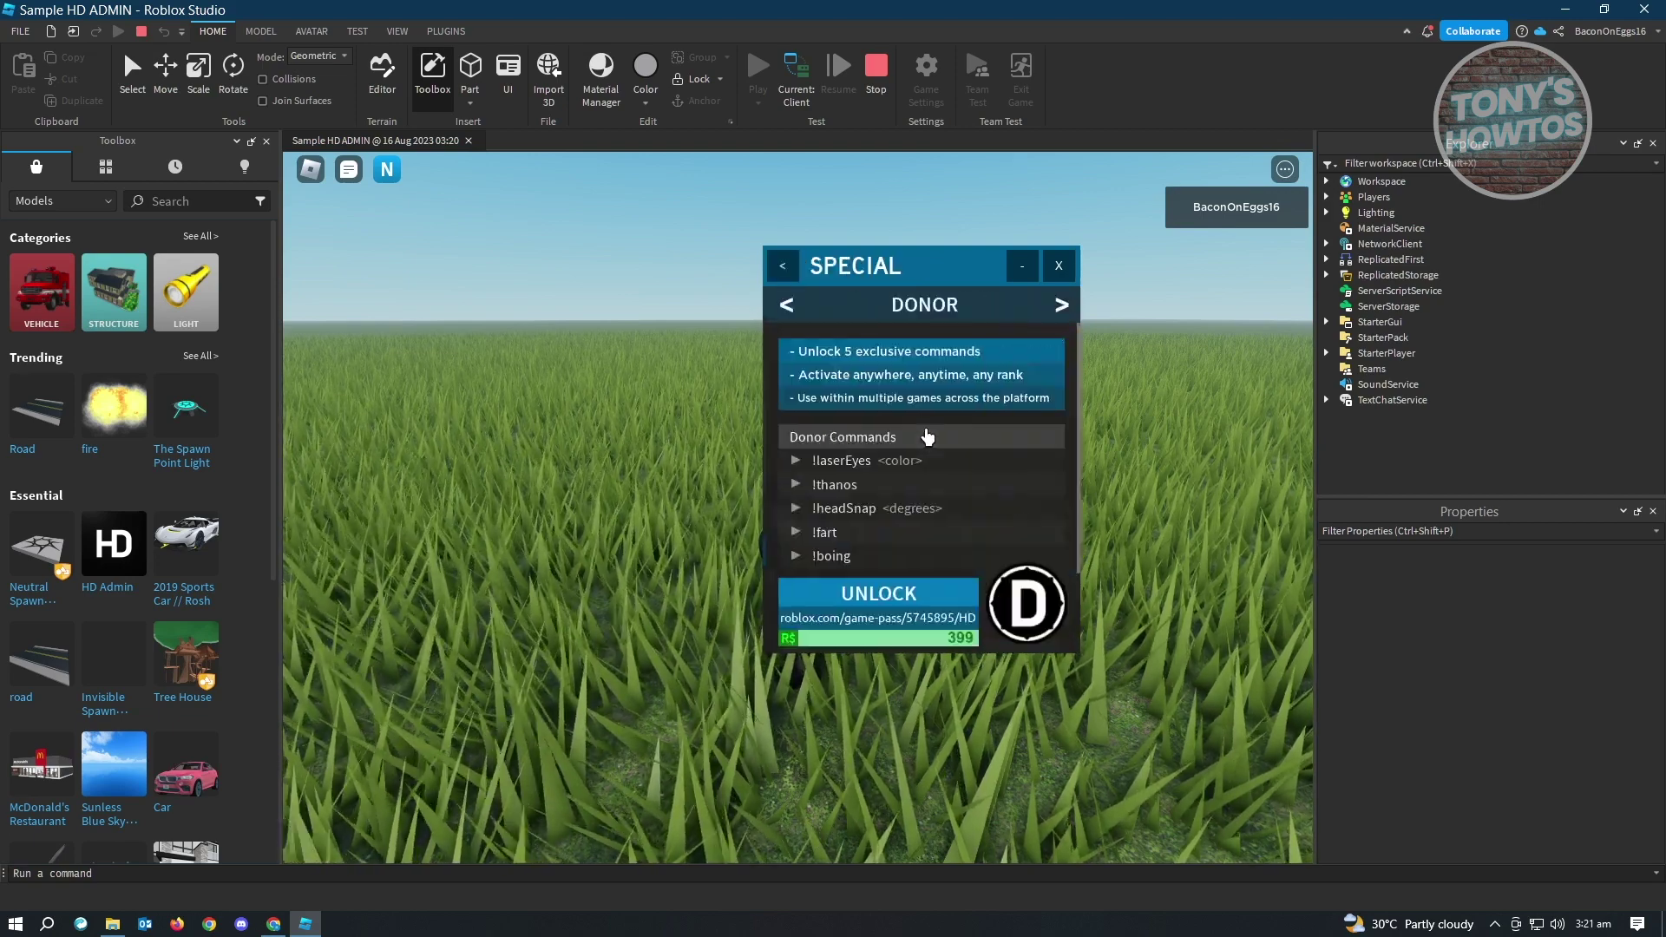
left_click(786, 278)
left_click(880, 504)
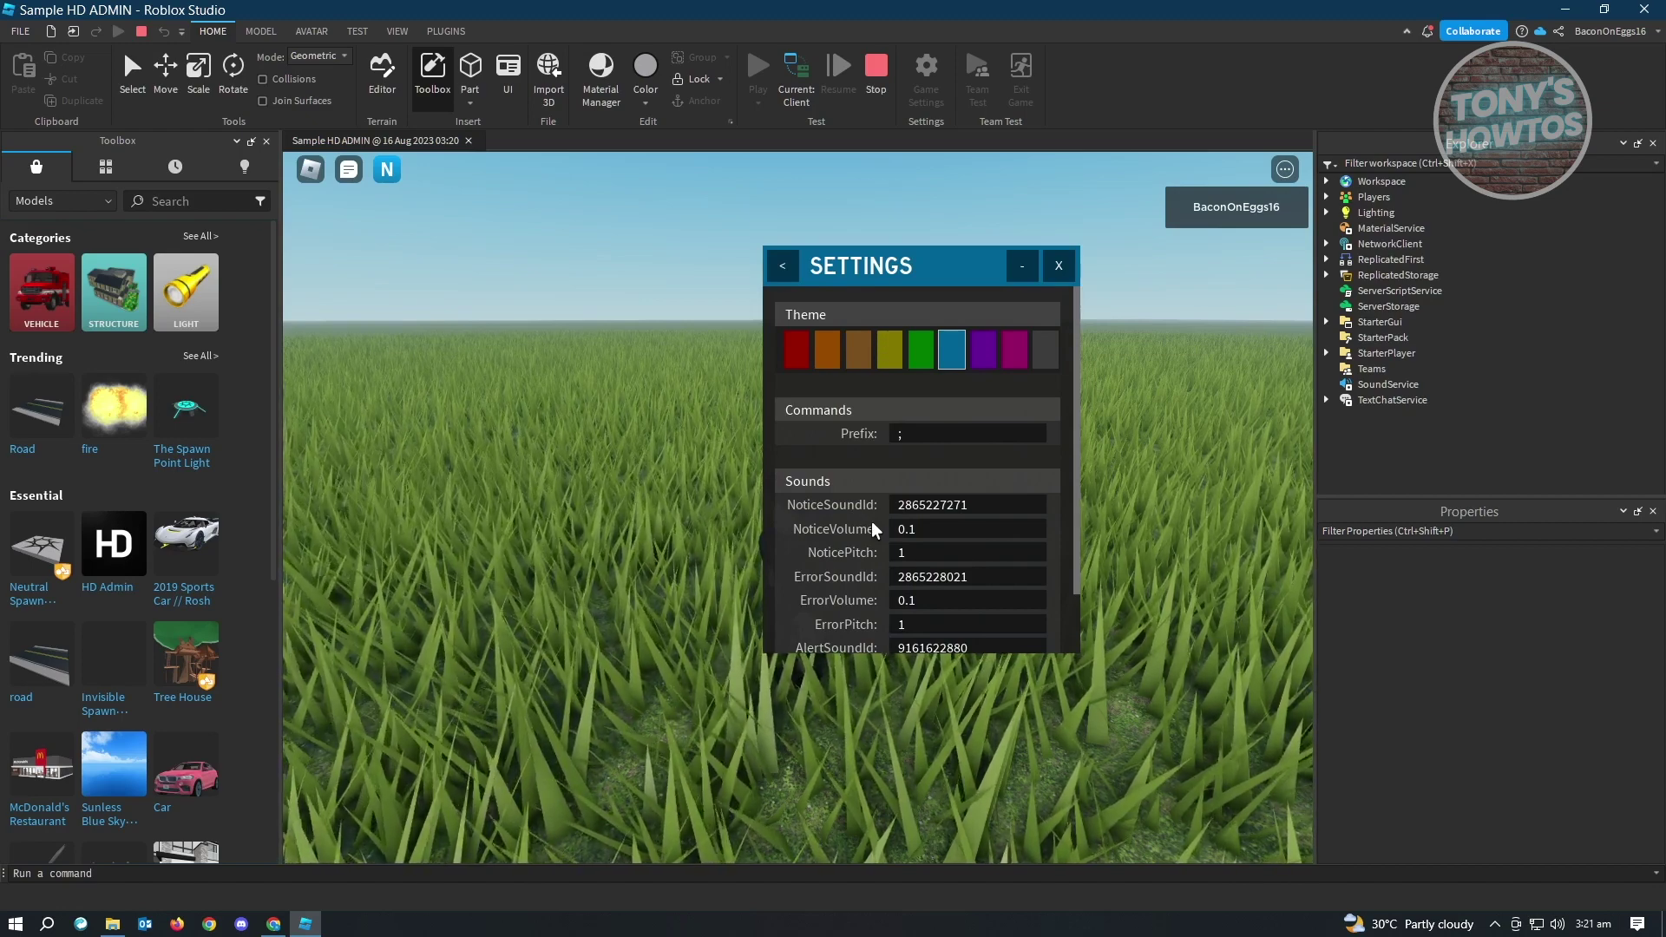
scroll(869, 546, "down", 2)
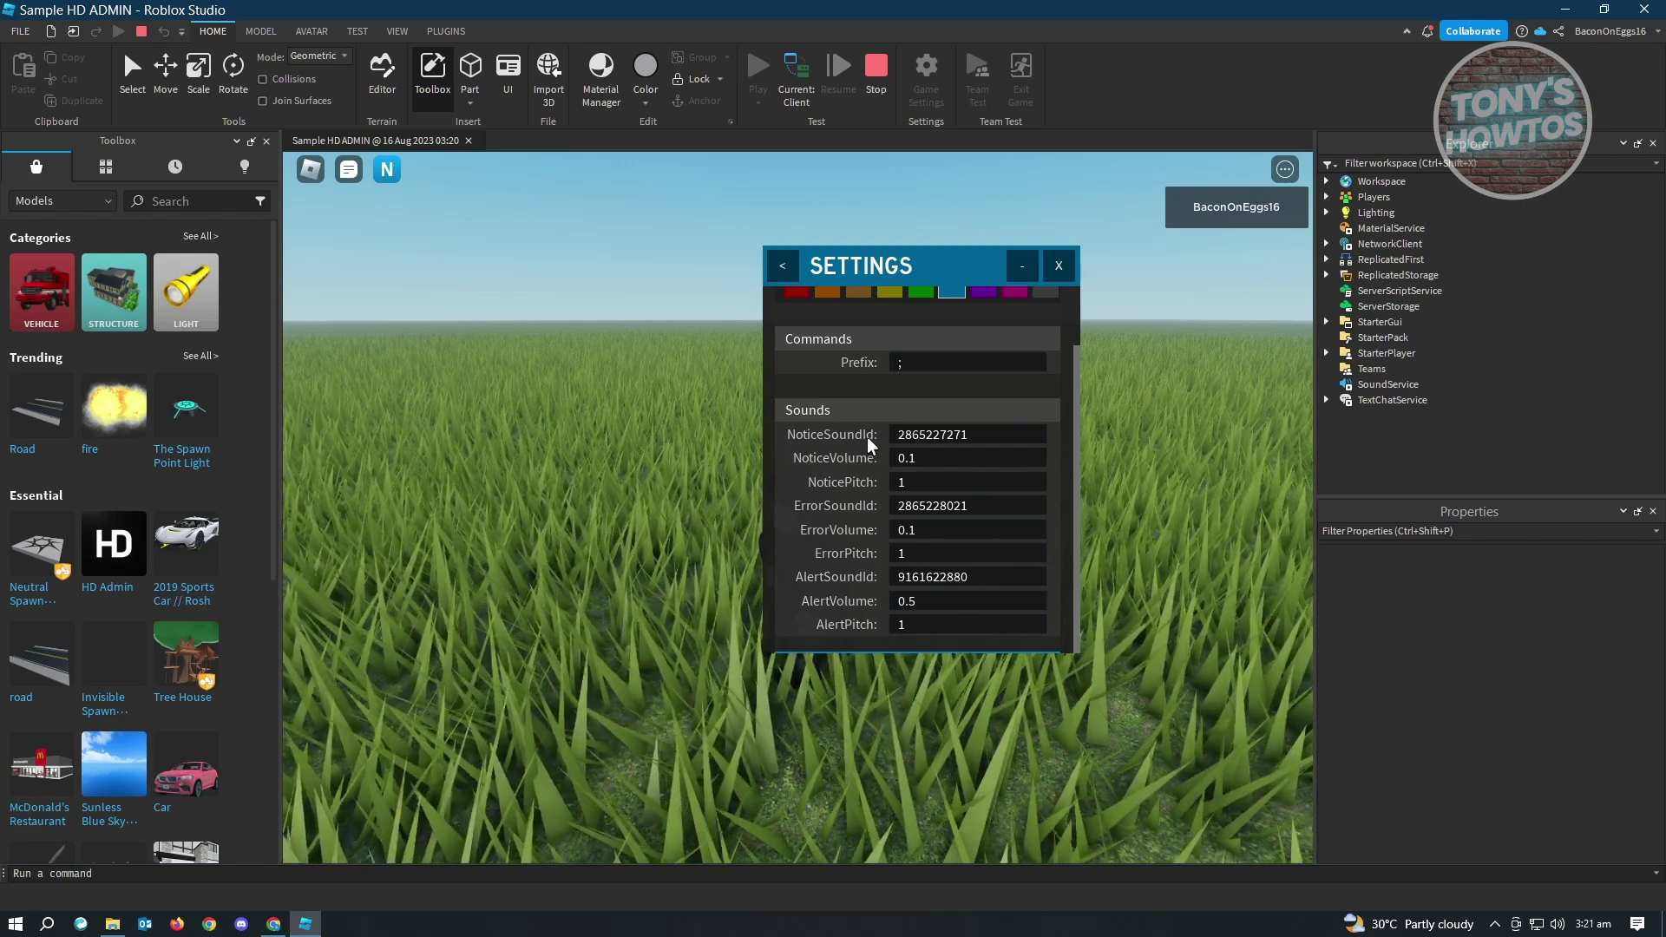
Go from Settings to HD Admin's Admin ranks page, review it, then close the panel.
left_click(780, 271)
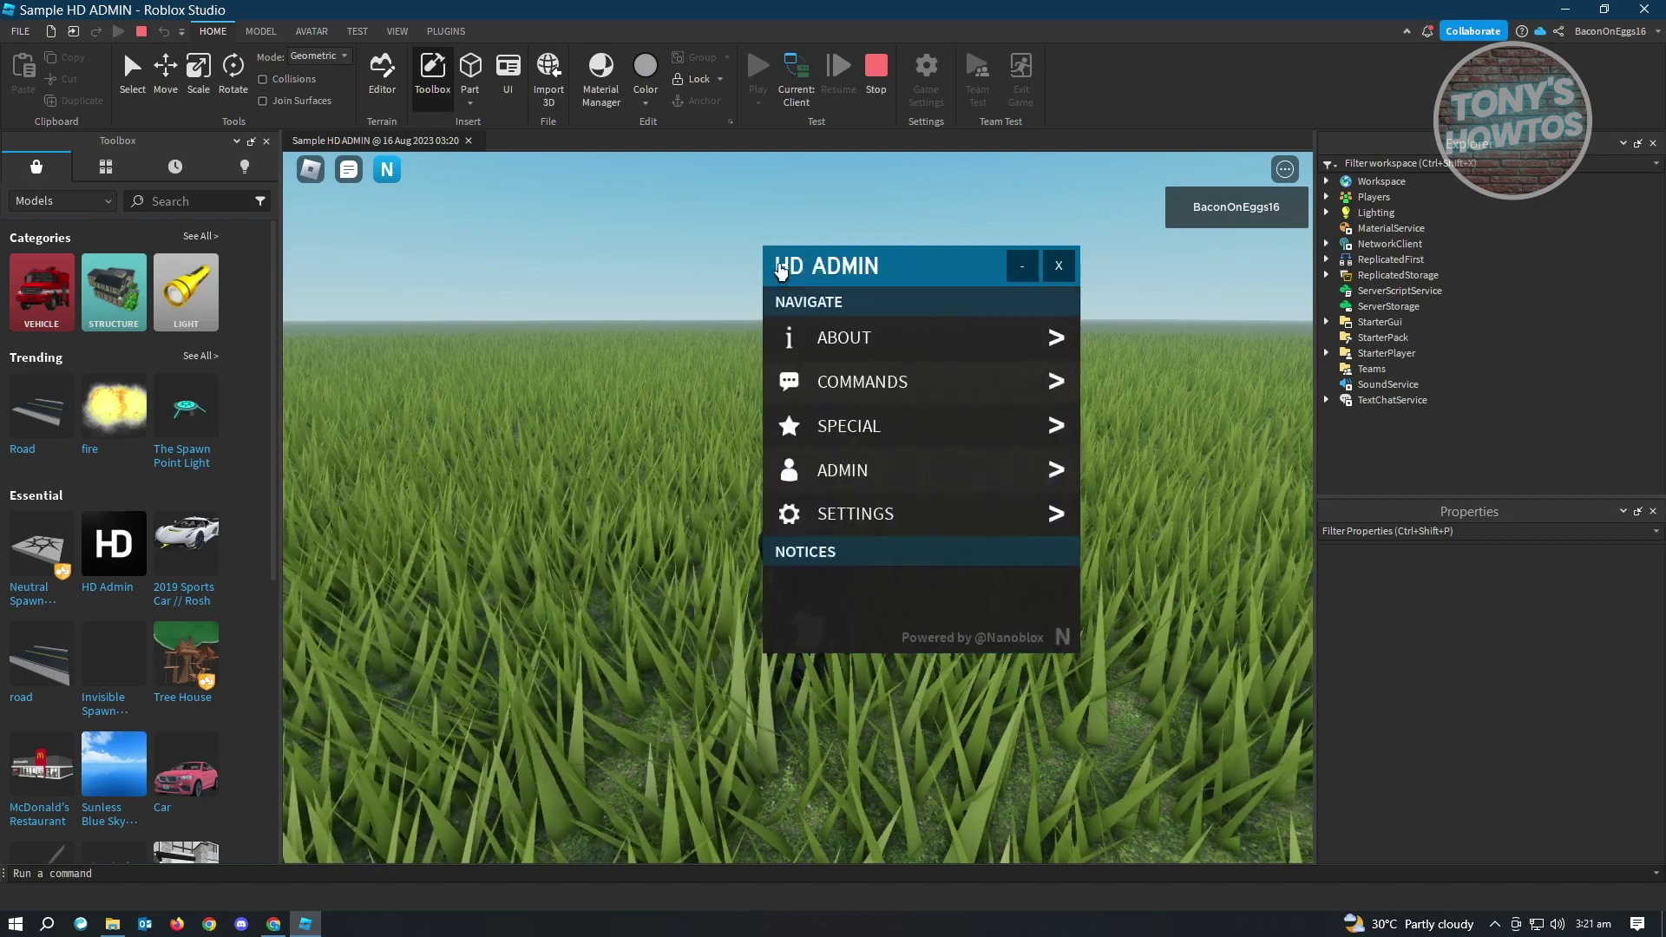
left_click(915, 484)
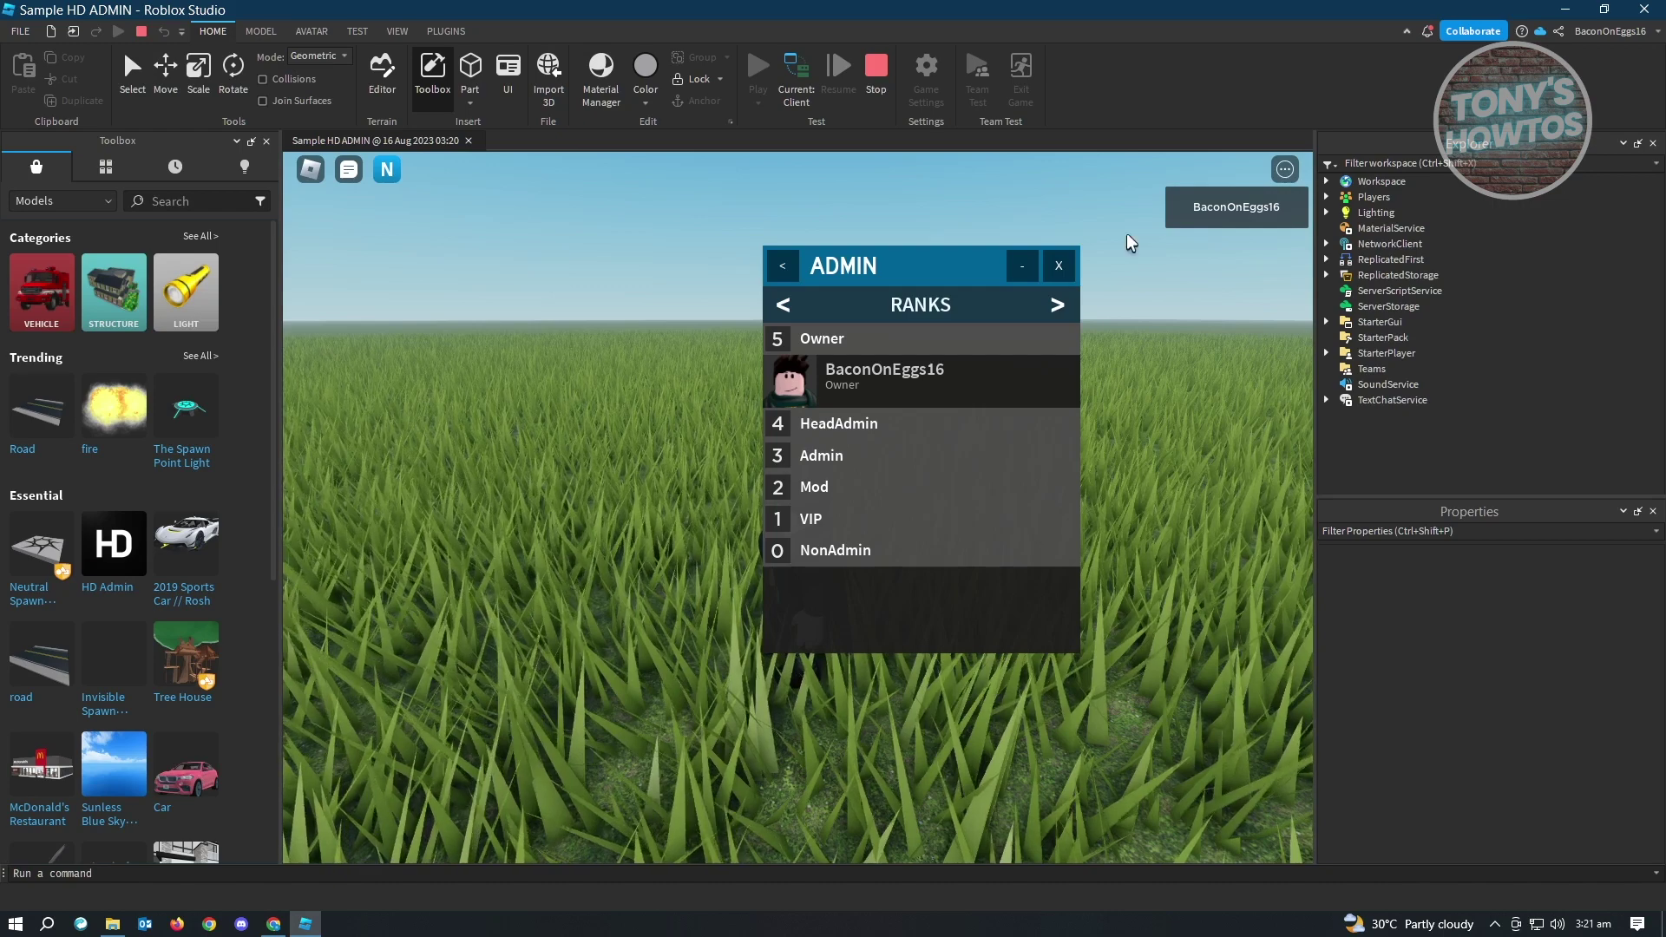
left_click(1059, 267)
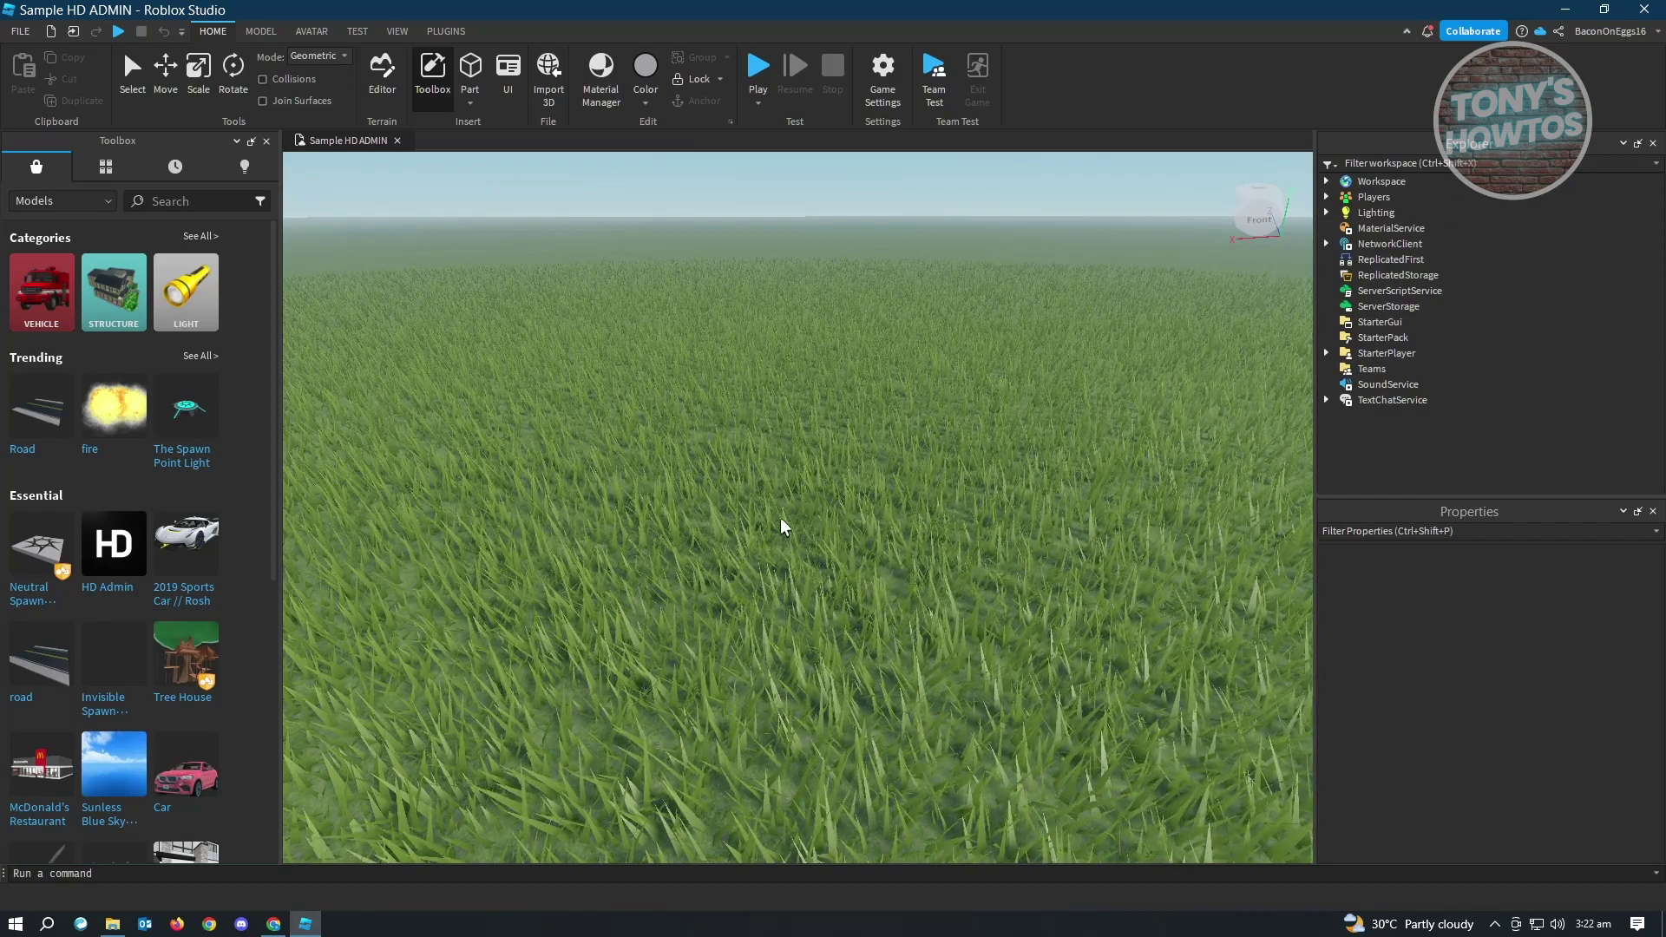
right_click_drag(781, 524, 783, 526)
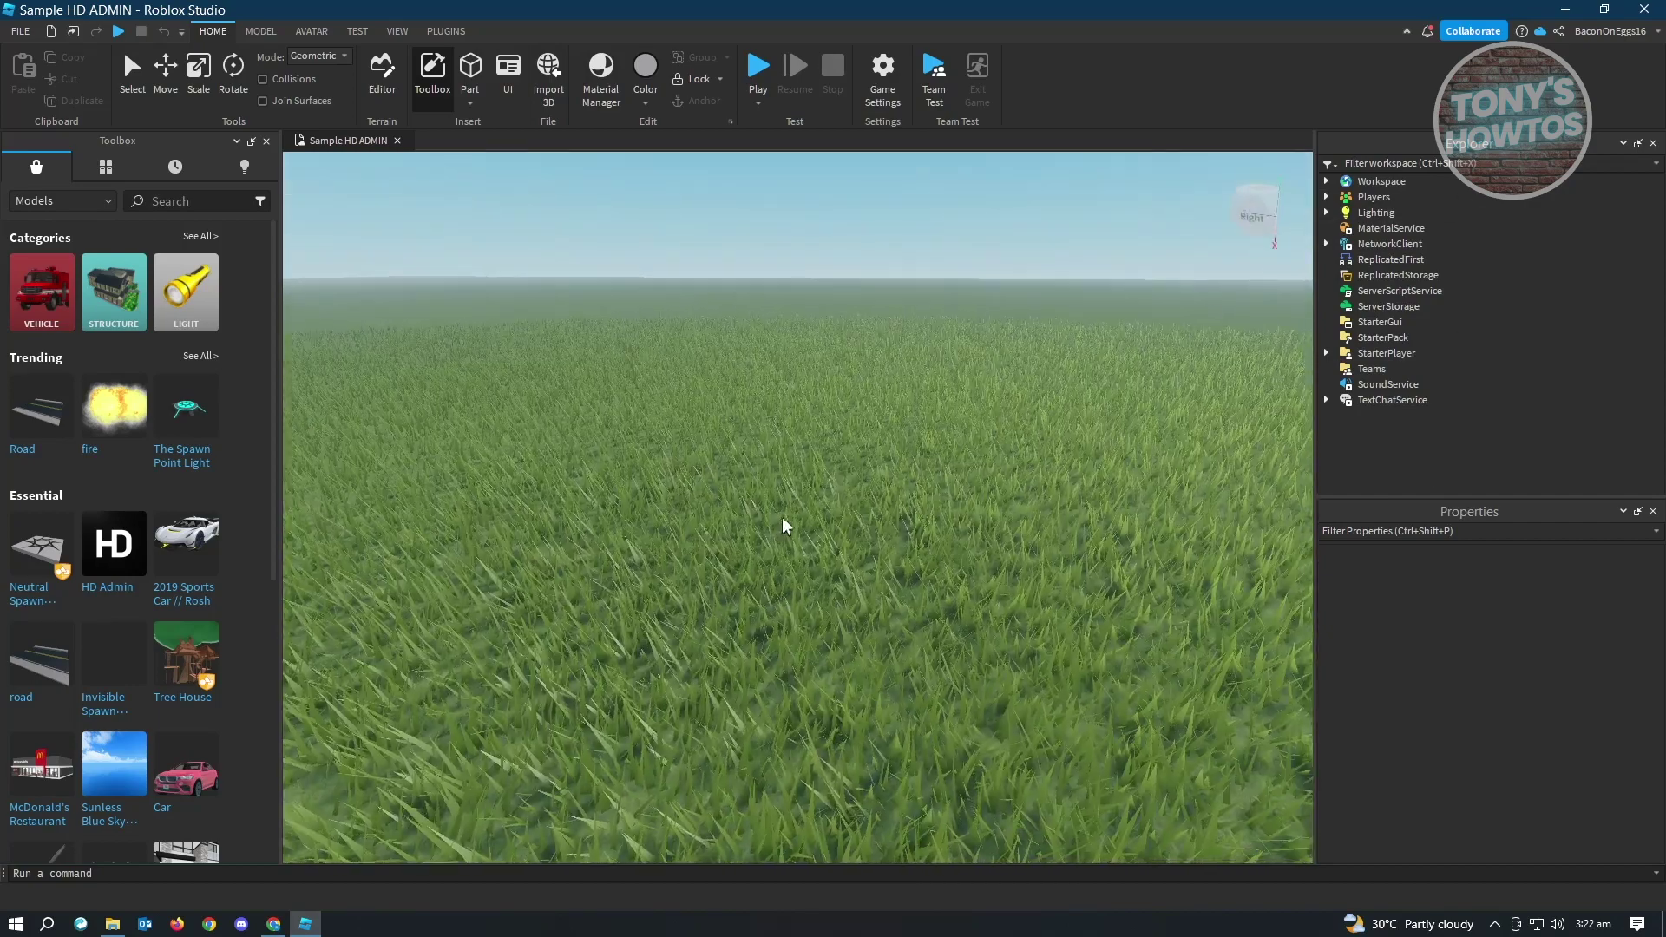
left_click(1326, 181)
left_click(1343, 228)
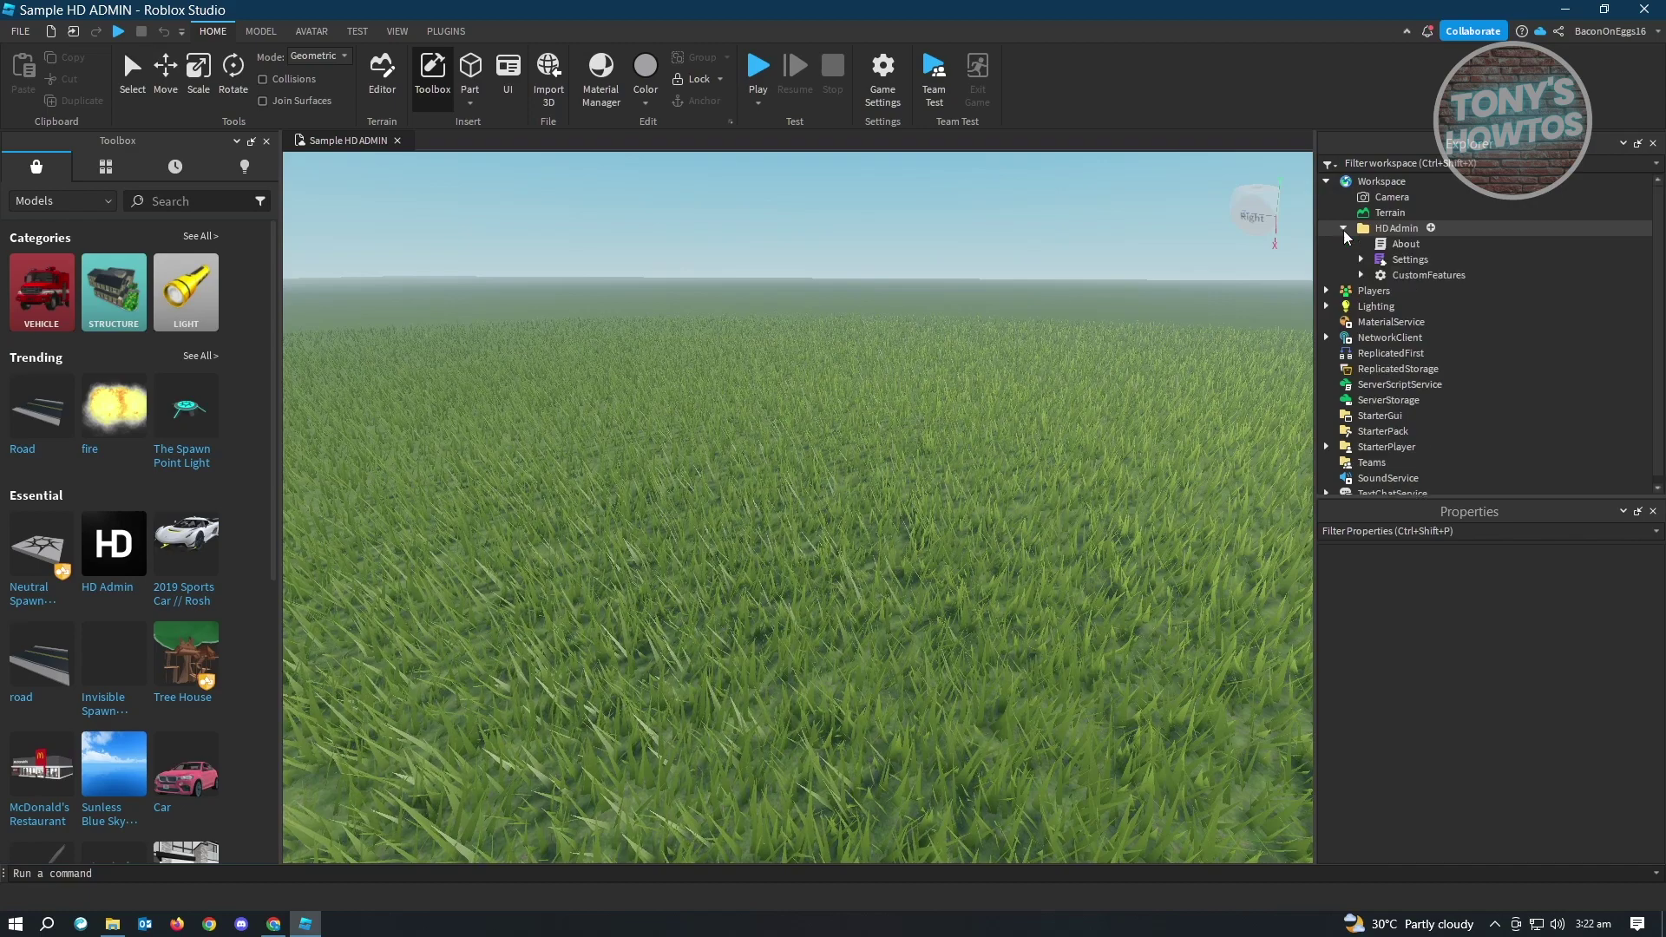
left_click(1379, 261)
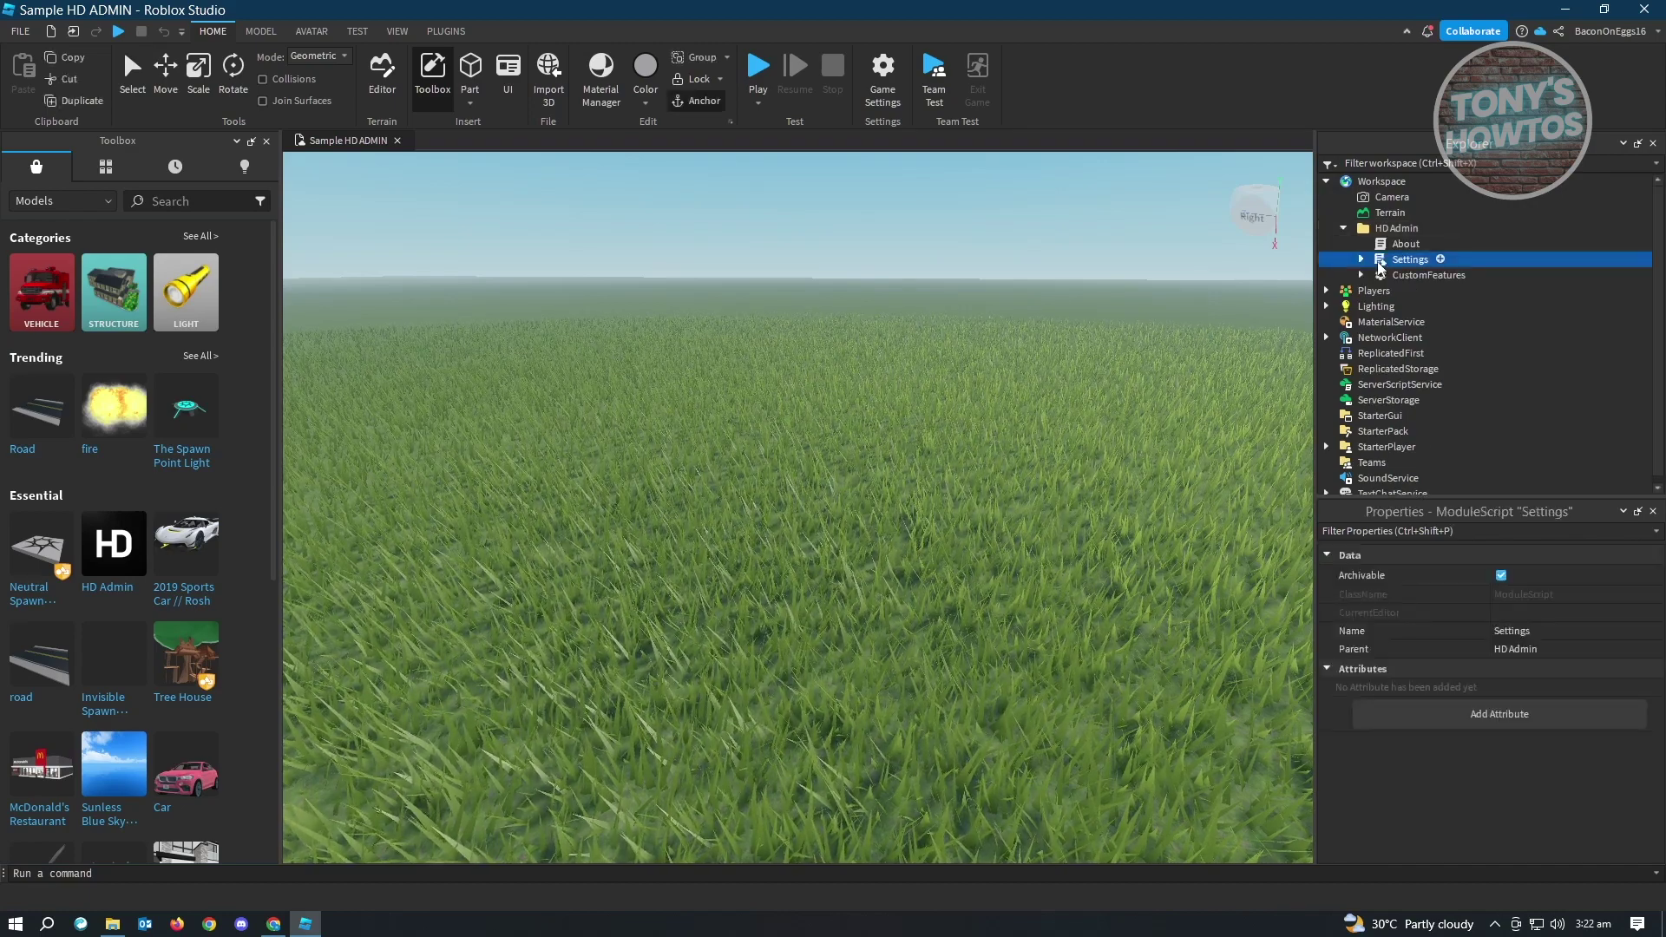
double_click(1379, 261)
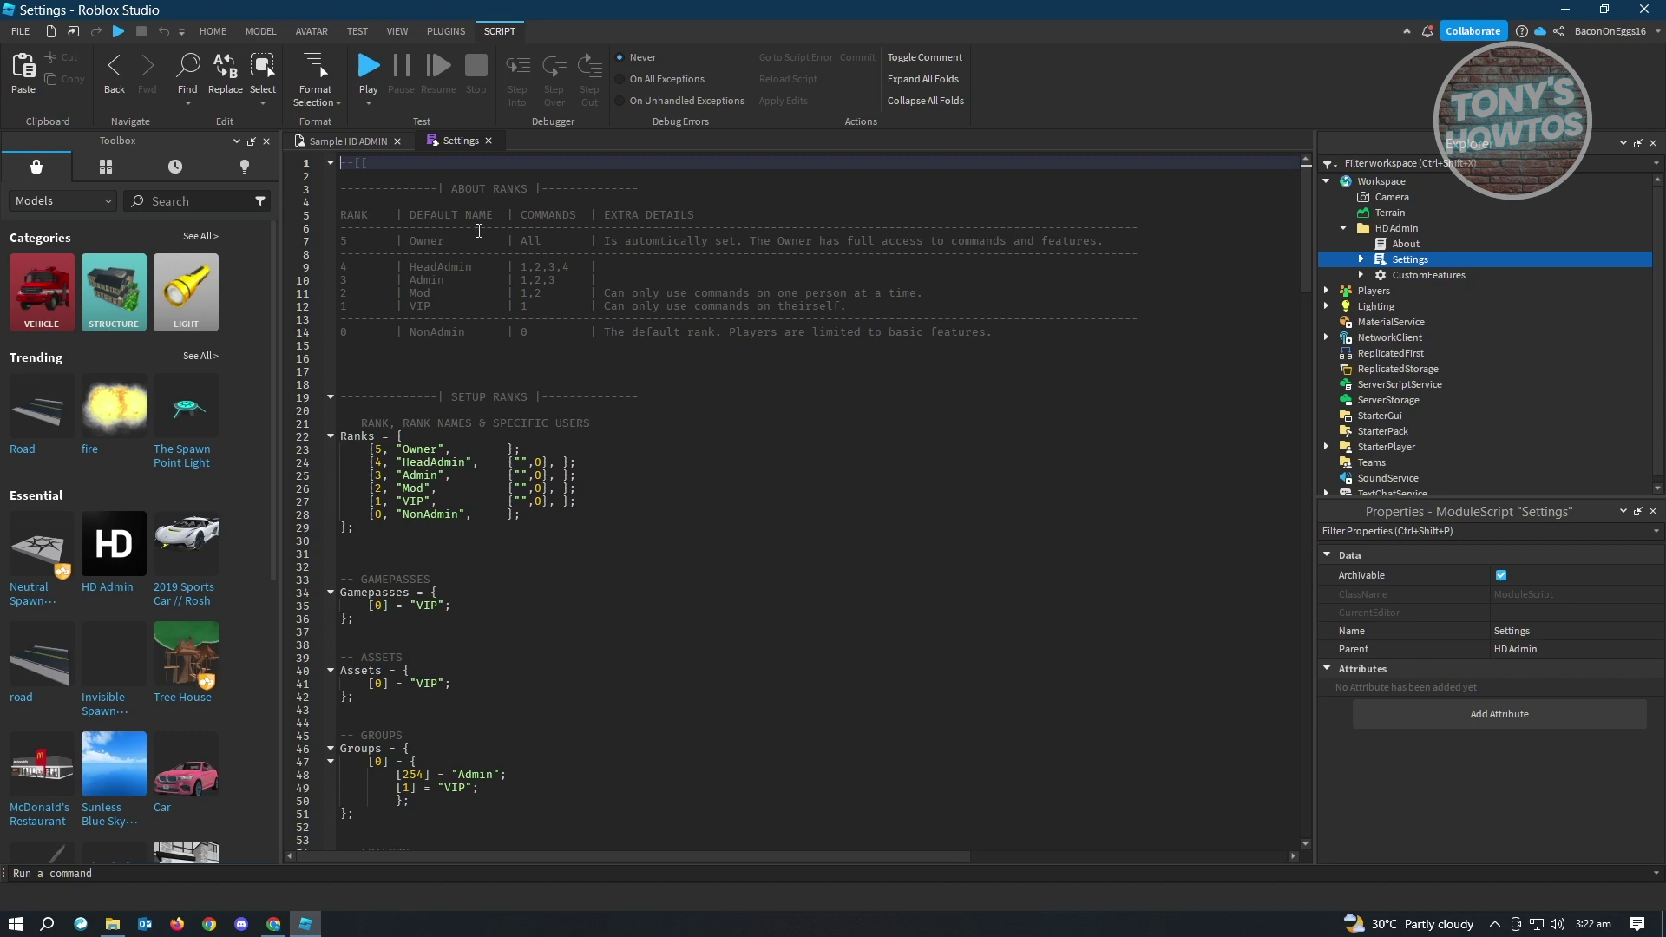
left_click_drag(610, 241, 1151, 238)
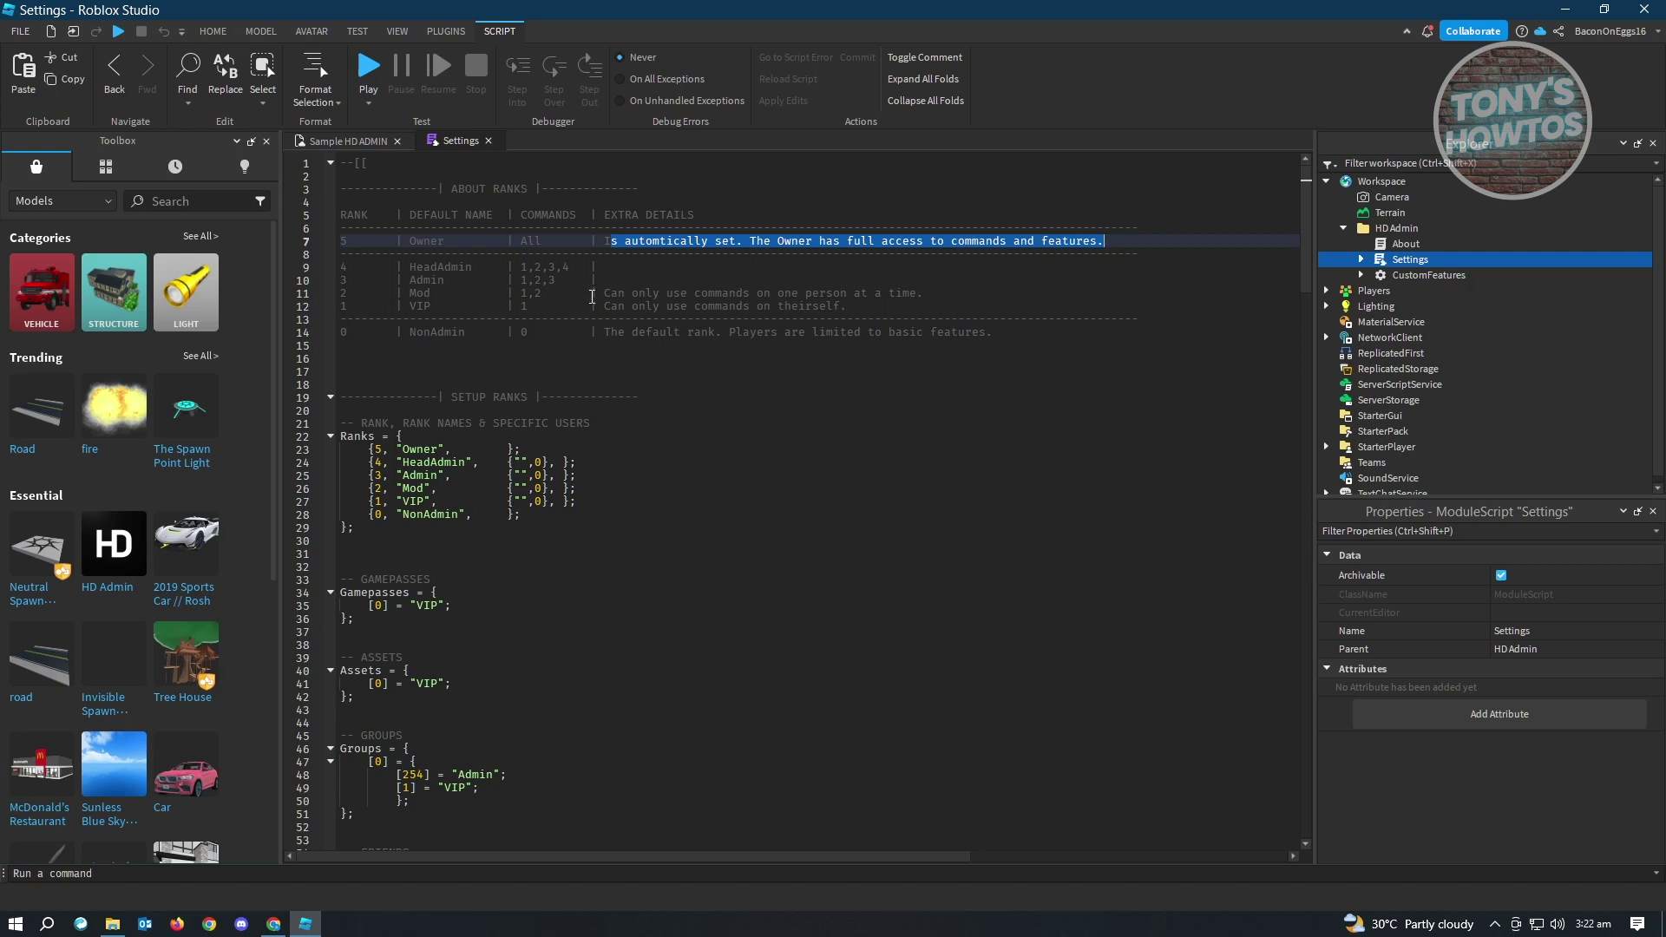
left_click_drag(619, 292, 938, 291)
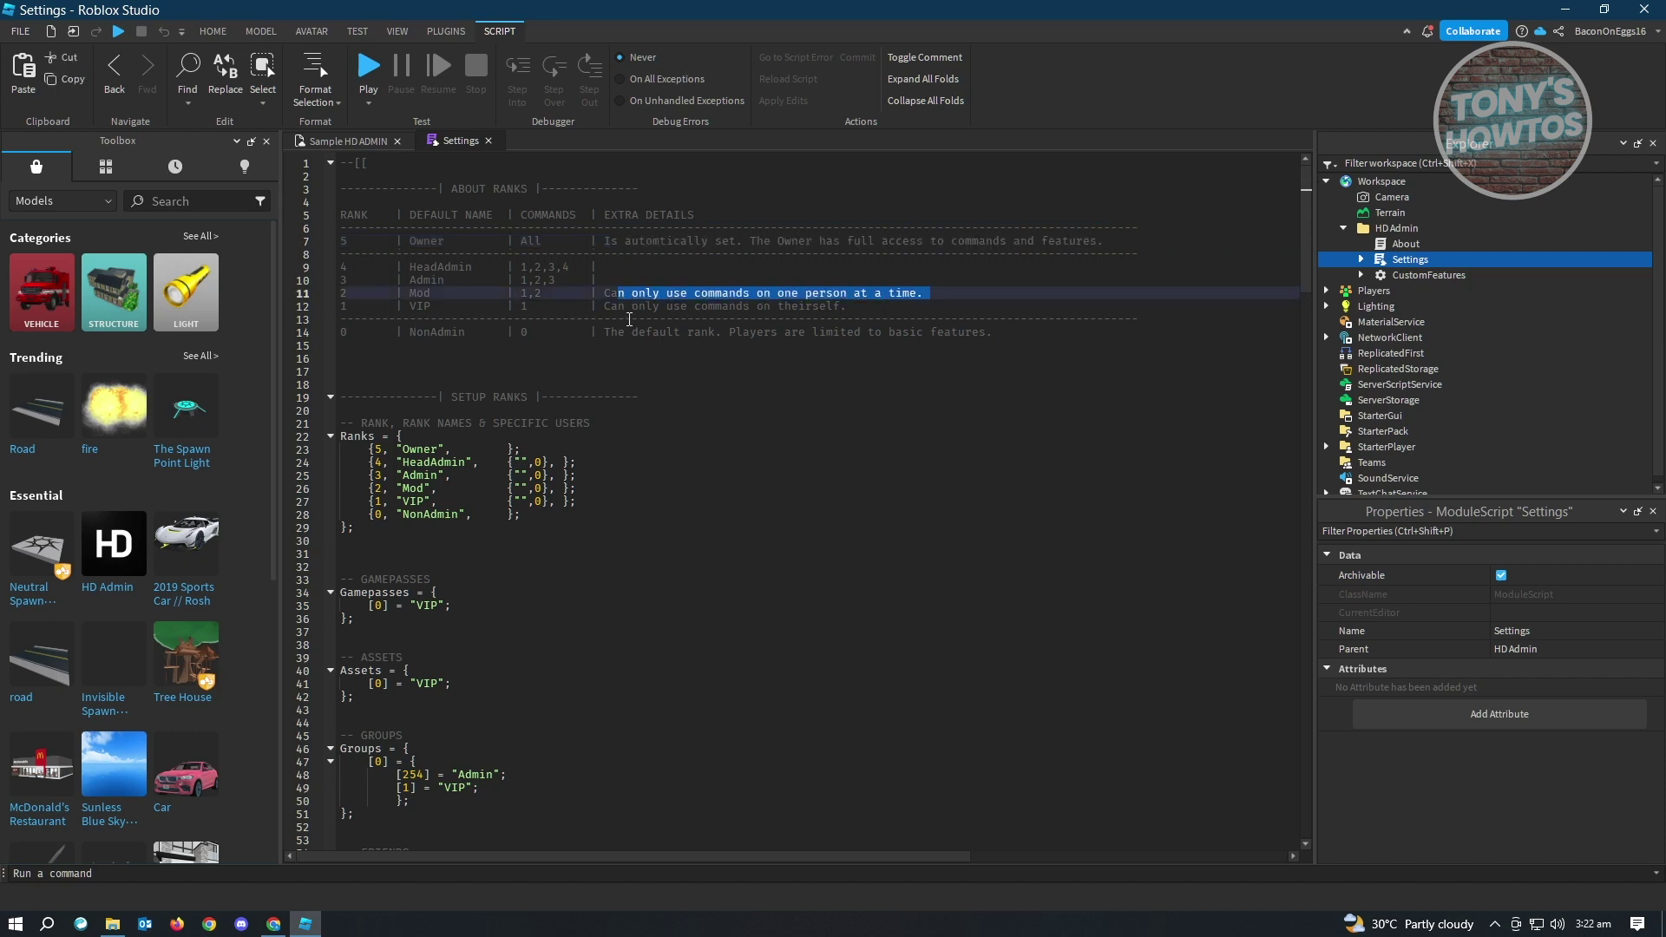
left_click_drag(602, 304, 854, 304)
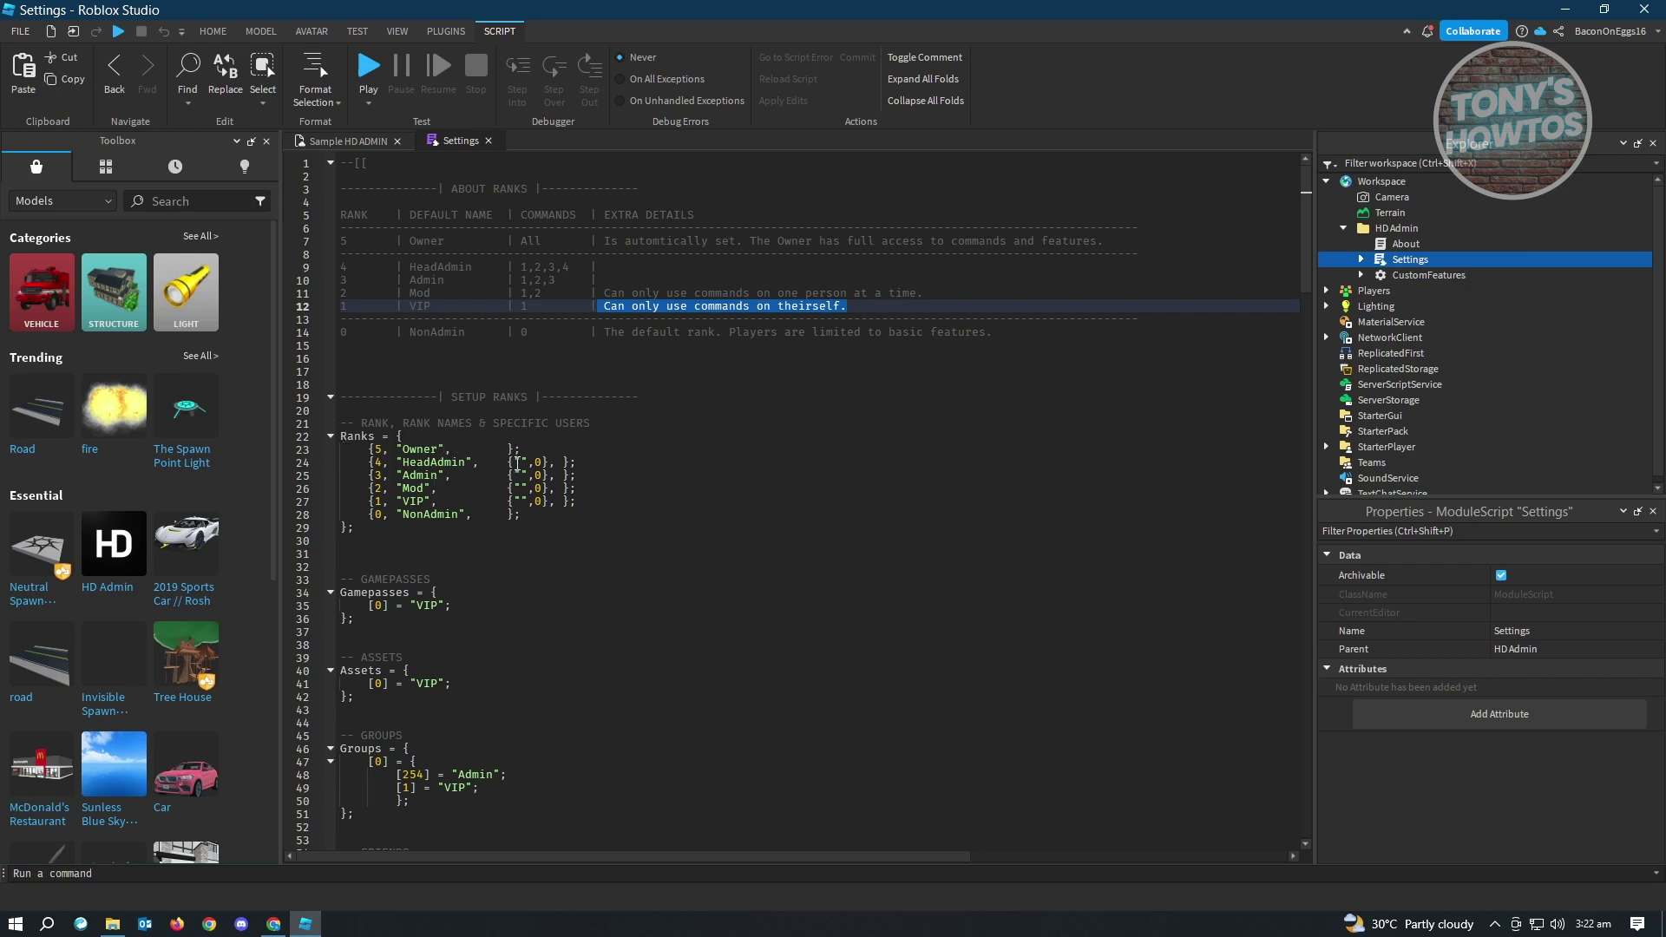
left_click_drag(368, 463, 637, 469)
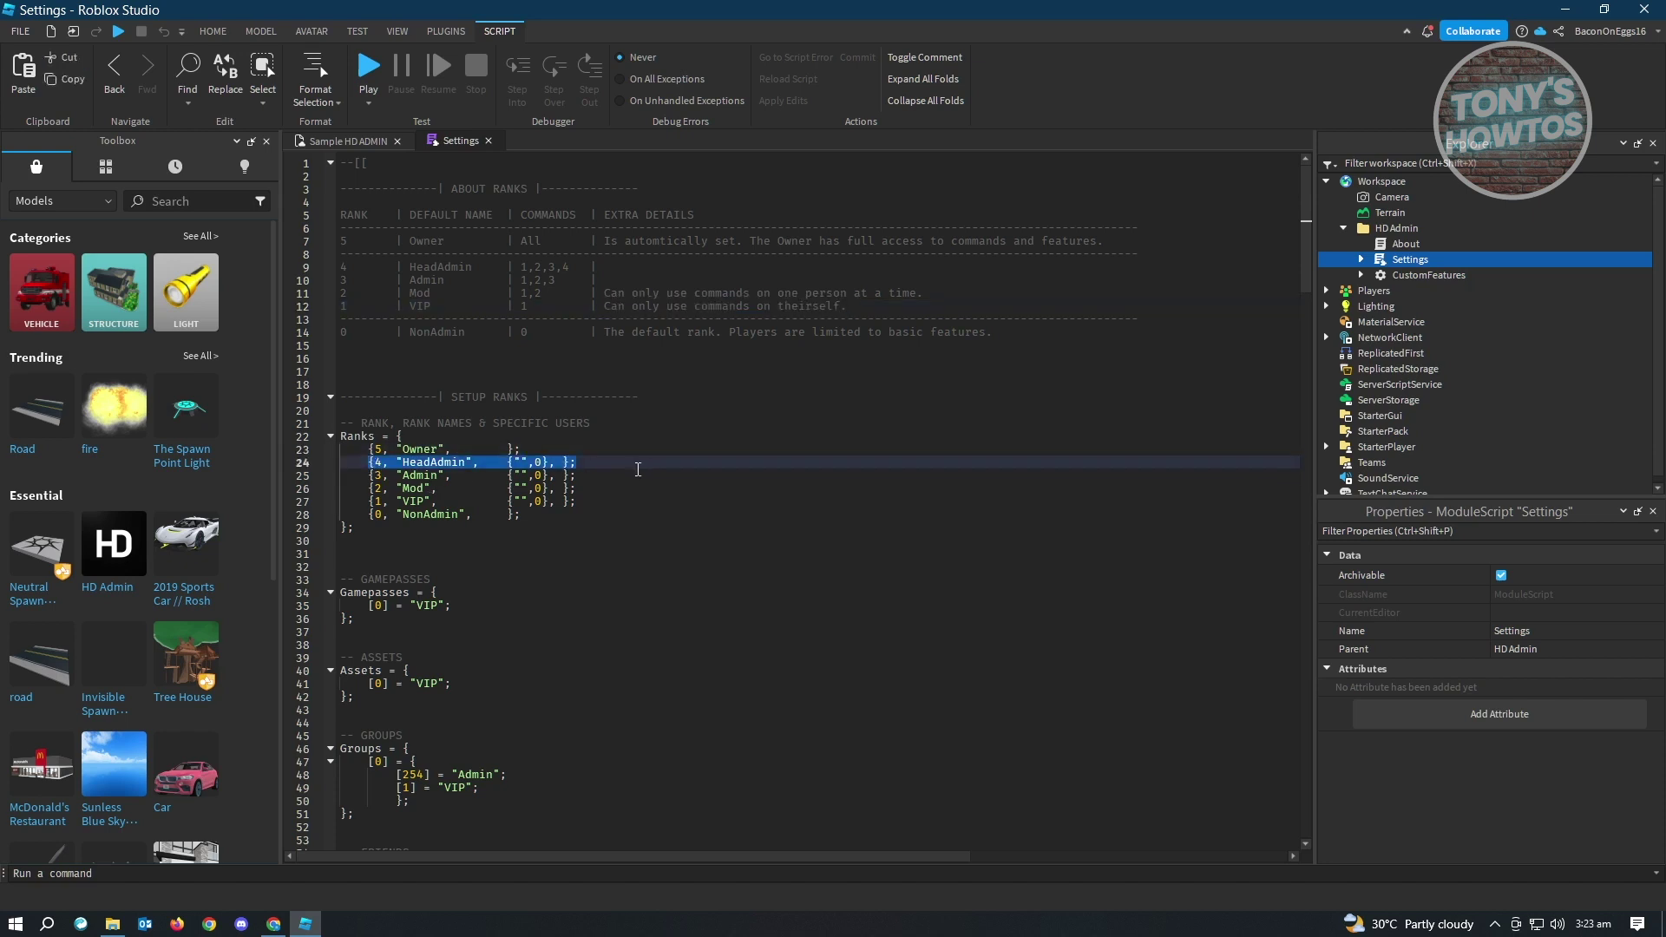
left_click(517, 462)
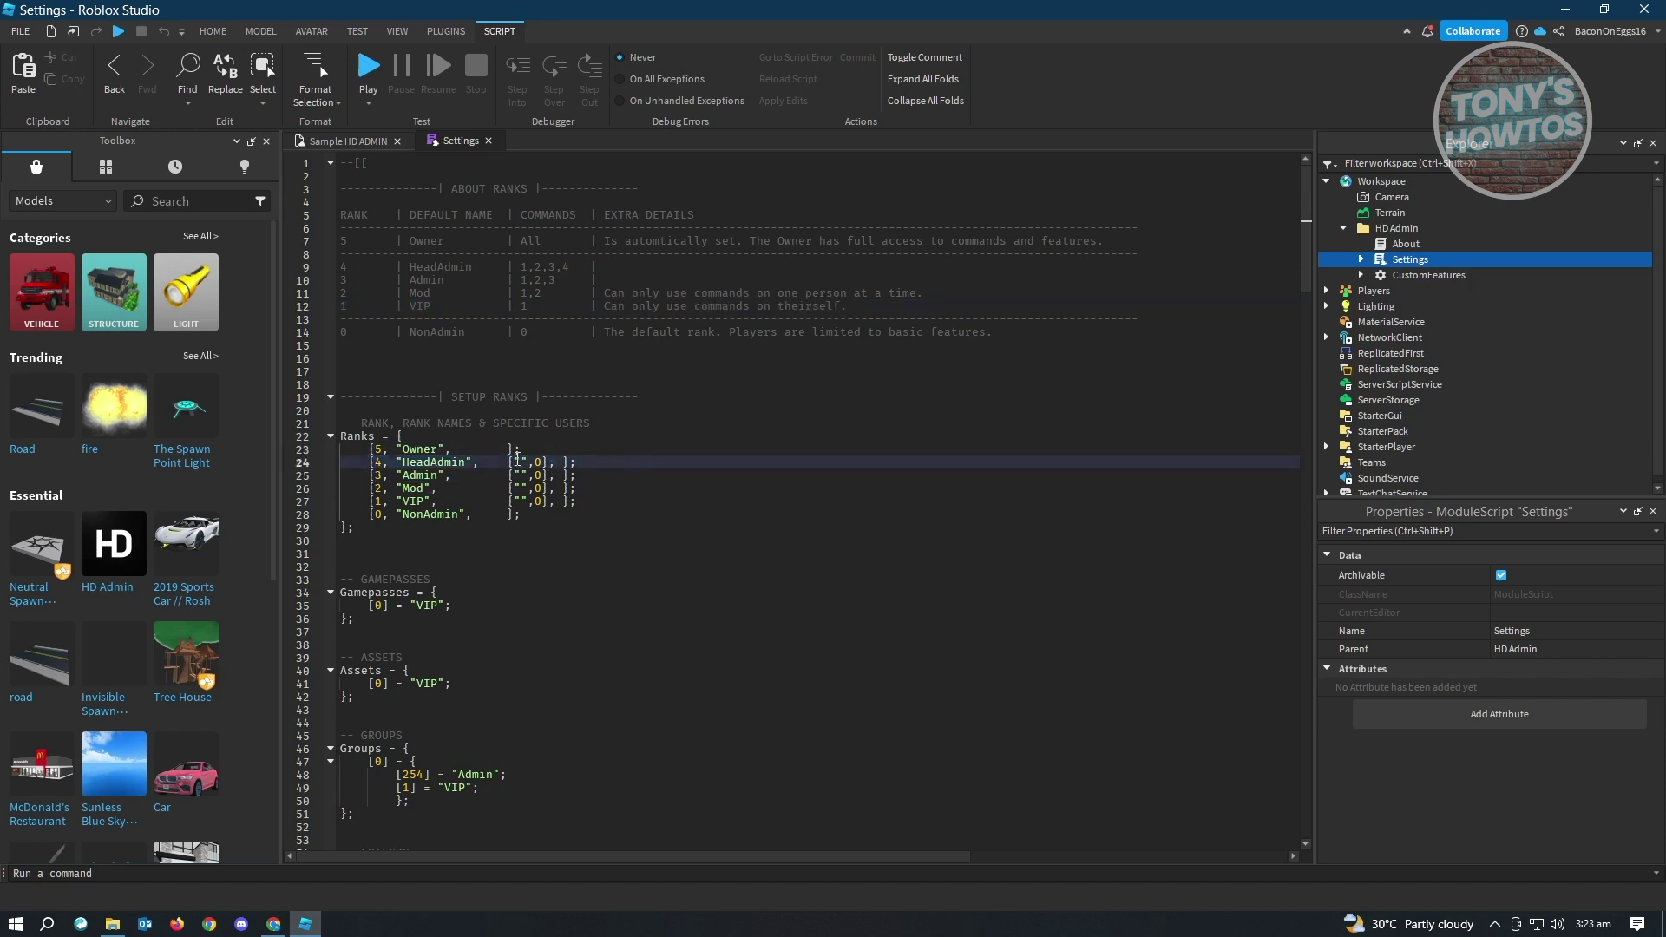
left_click_drag(510, 462, 544, 461)
left_click(518, 461)
double_click(540, 462)
mouse_move(276, 926)
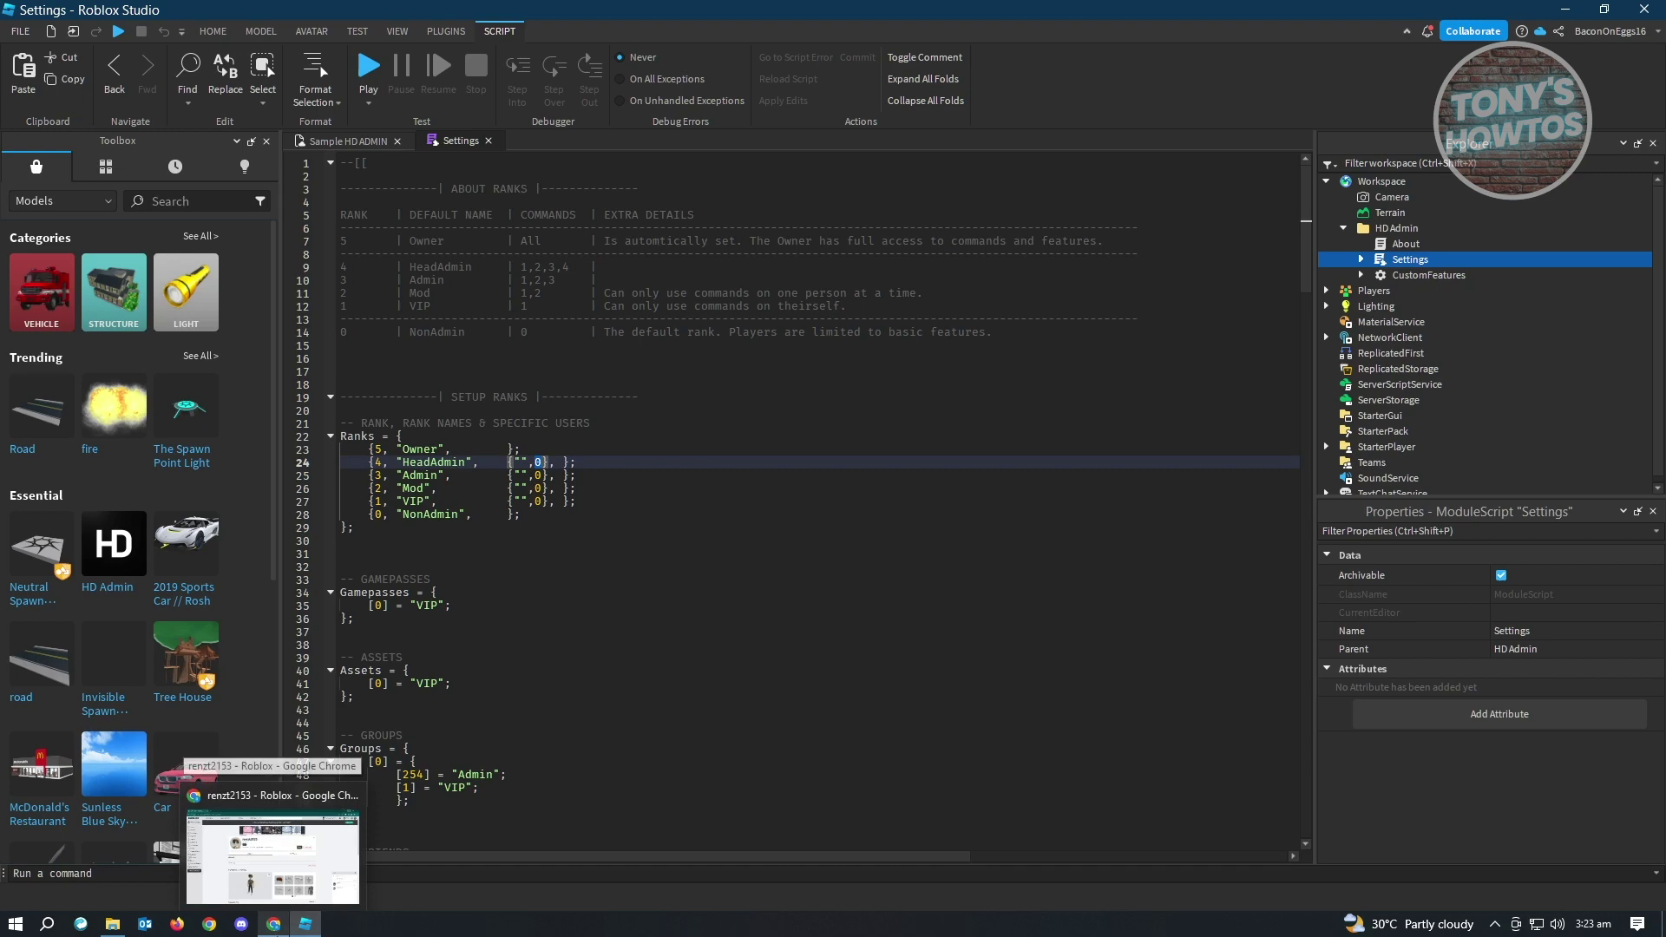
Bring up the friend's Roblox profile in Chrome and select their numeric user ID in the address.
left_click(273, 855)
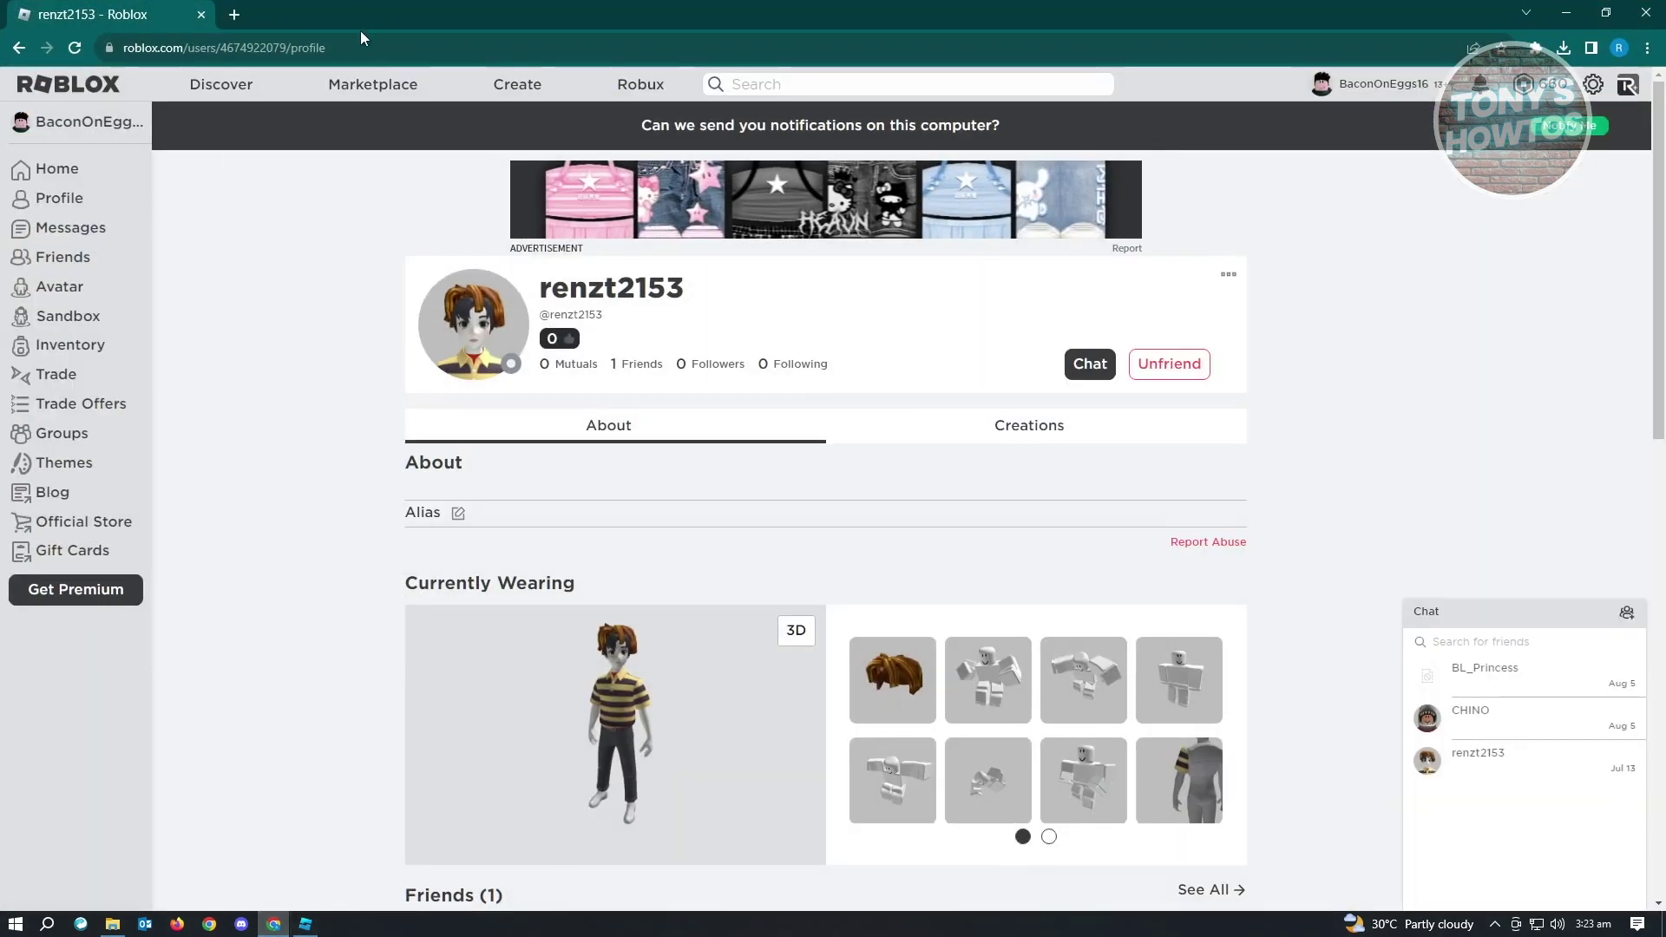
left_click(228, 48)
left_click(227, 49)
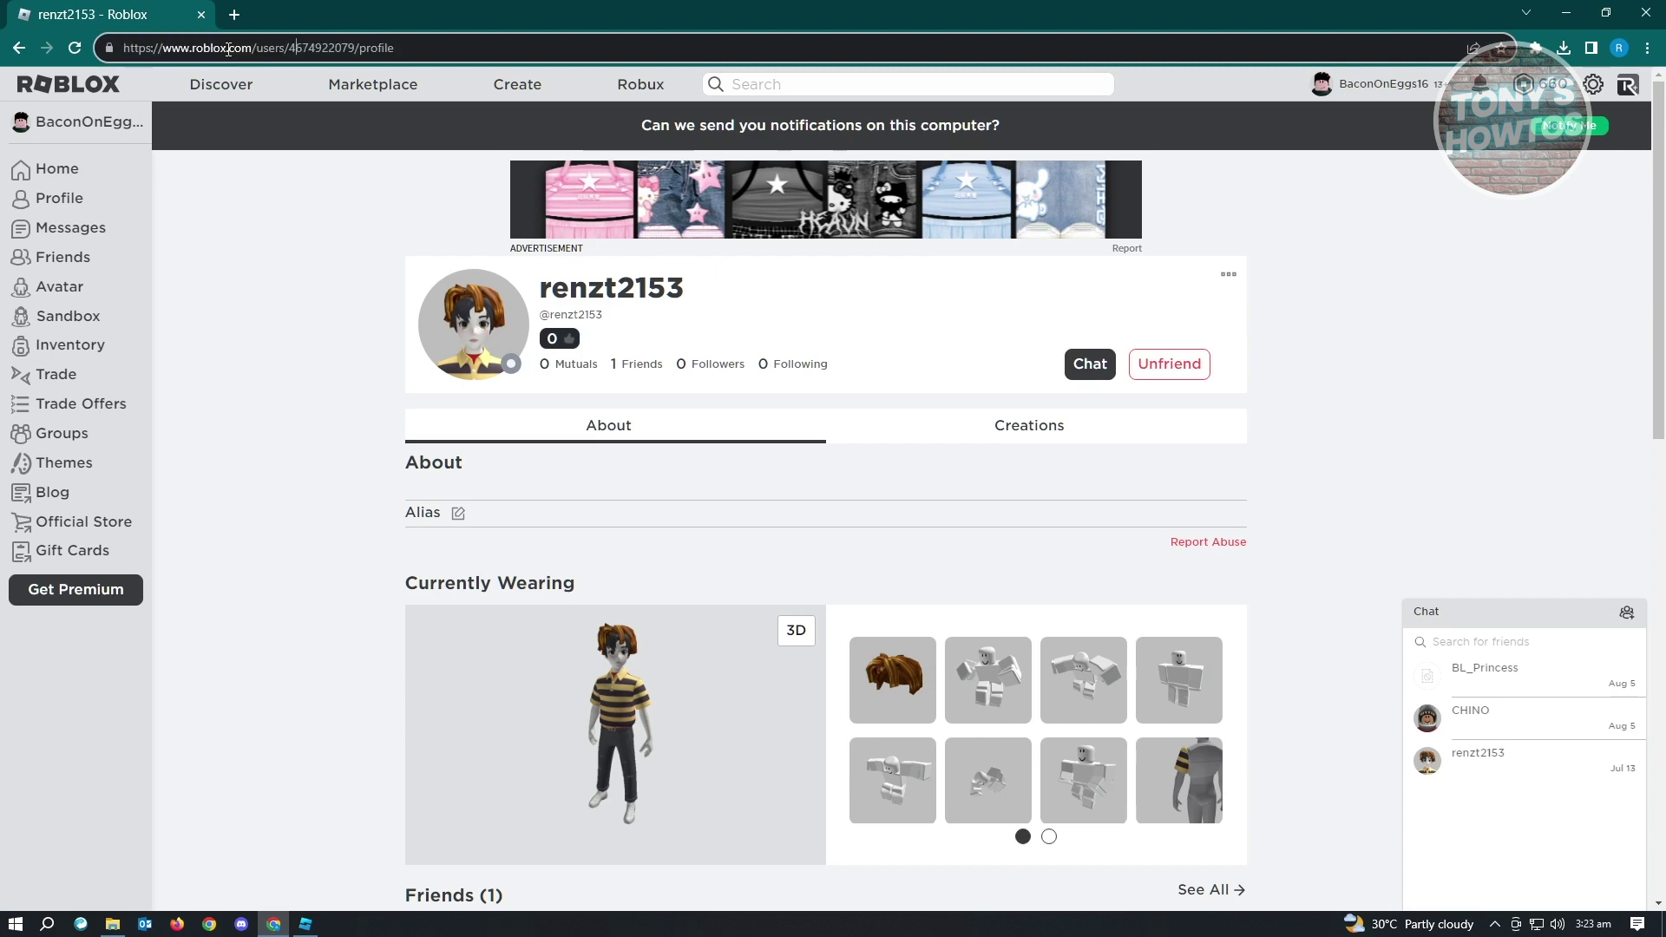
mouse_move(287, 47)
left_mouse_down()
mouse_move(351, 44)
mouse_move(294, 48)
left_mouse_up()
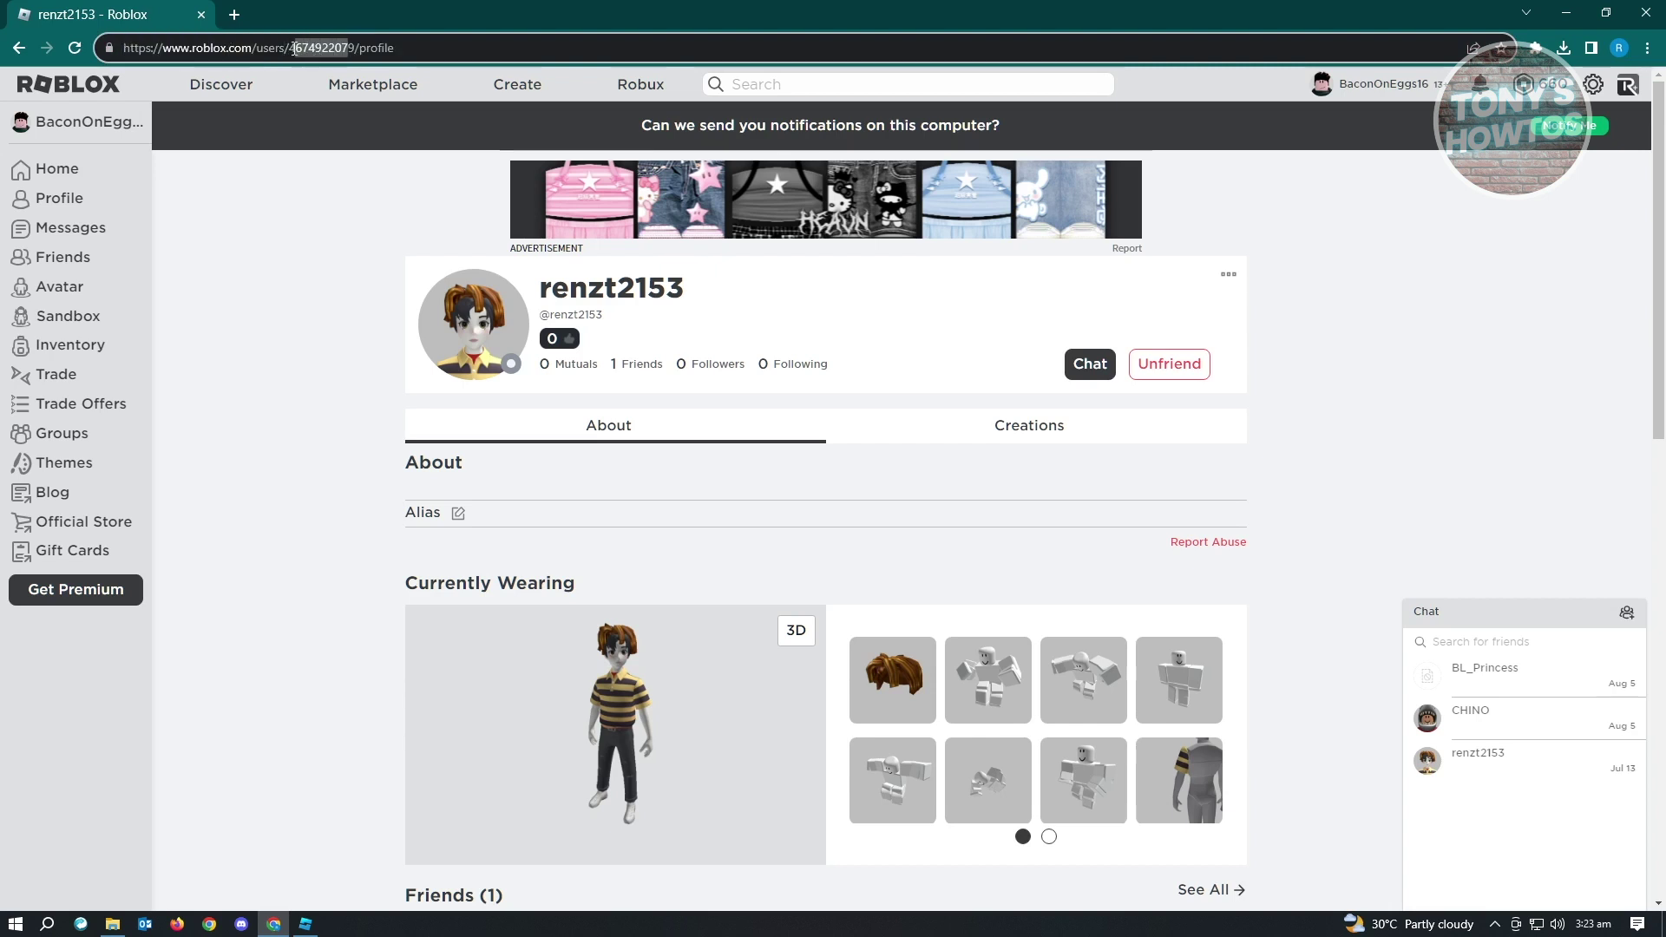
left_click(360, 48)
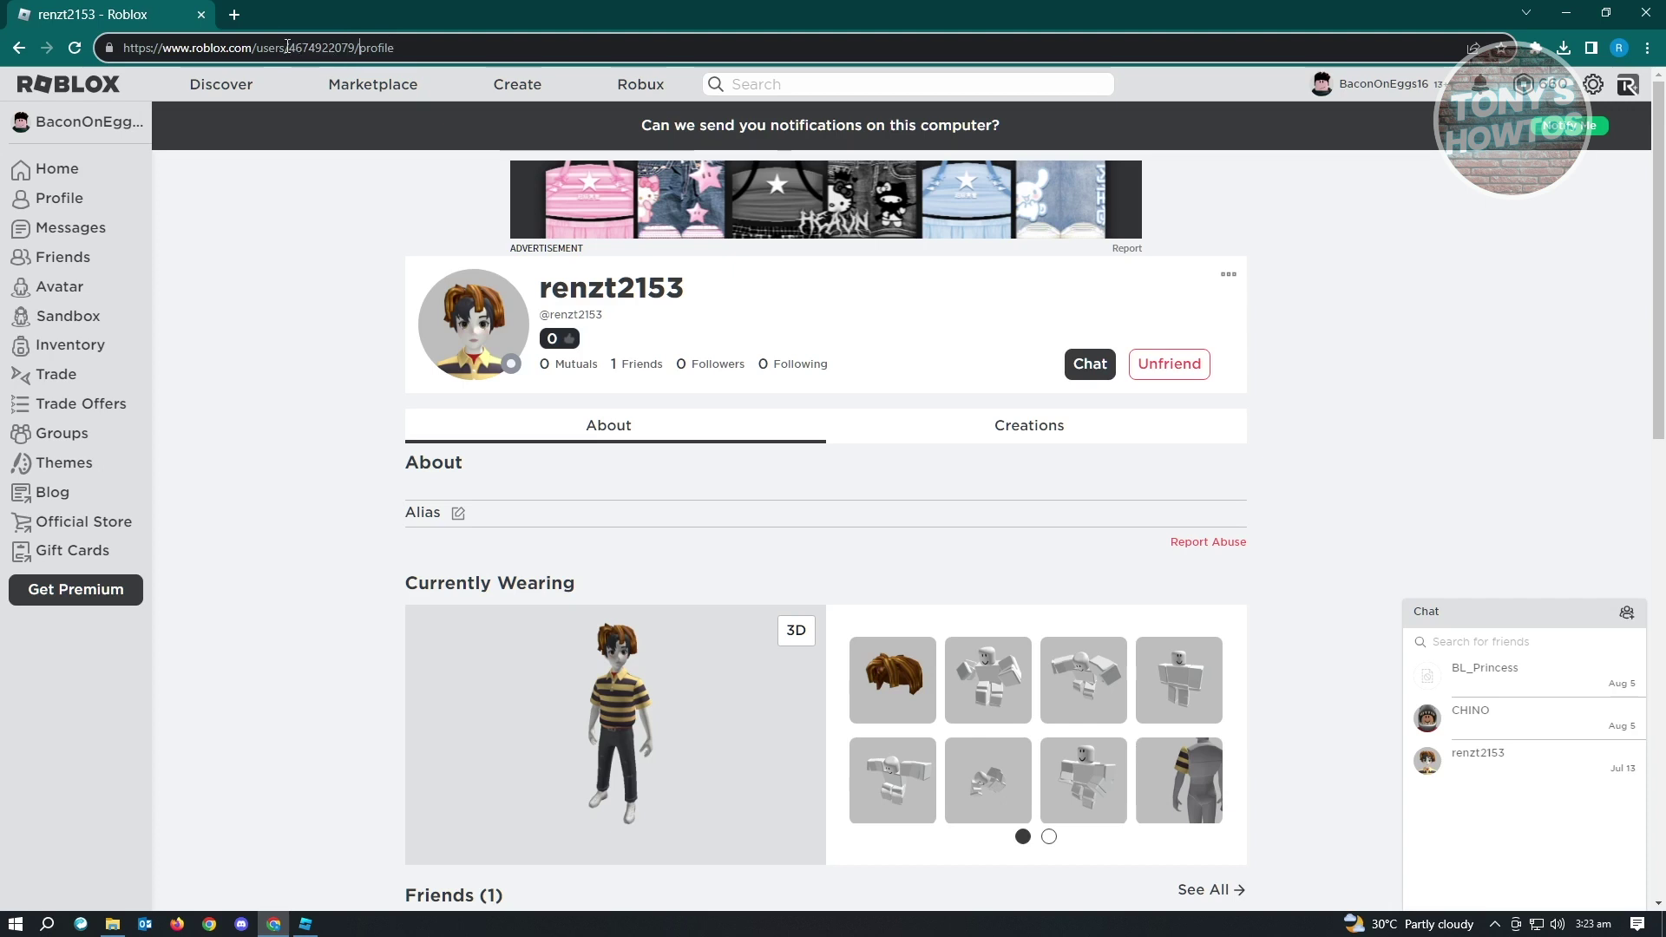
left_click_drag(290, 48, 355, 48)
key("ctrl+c")
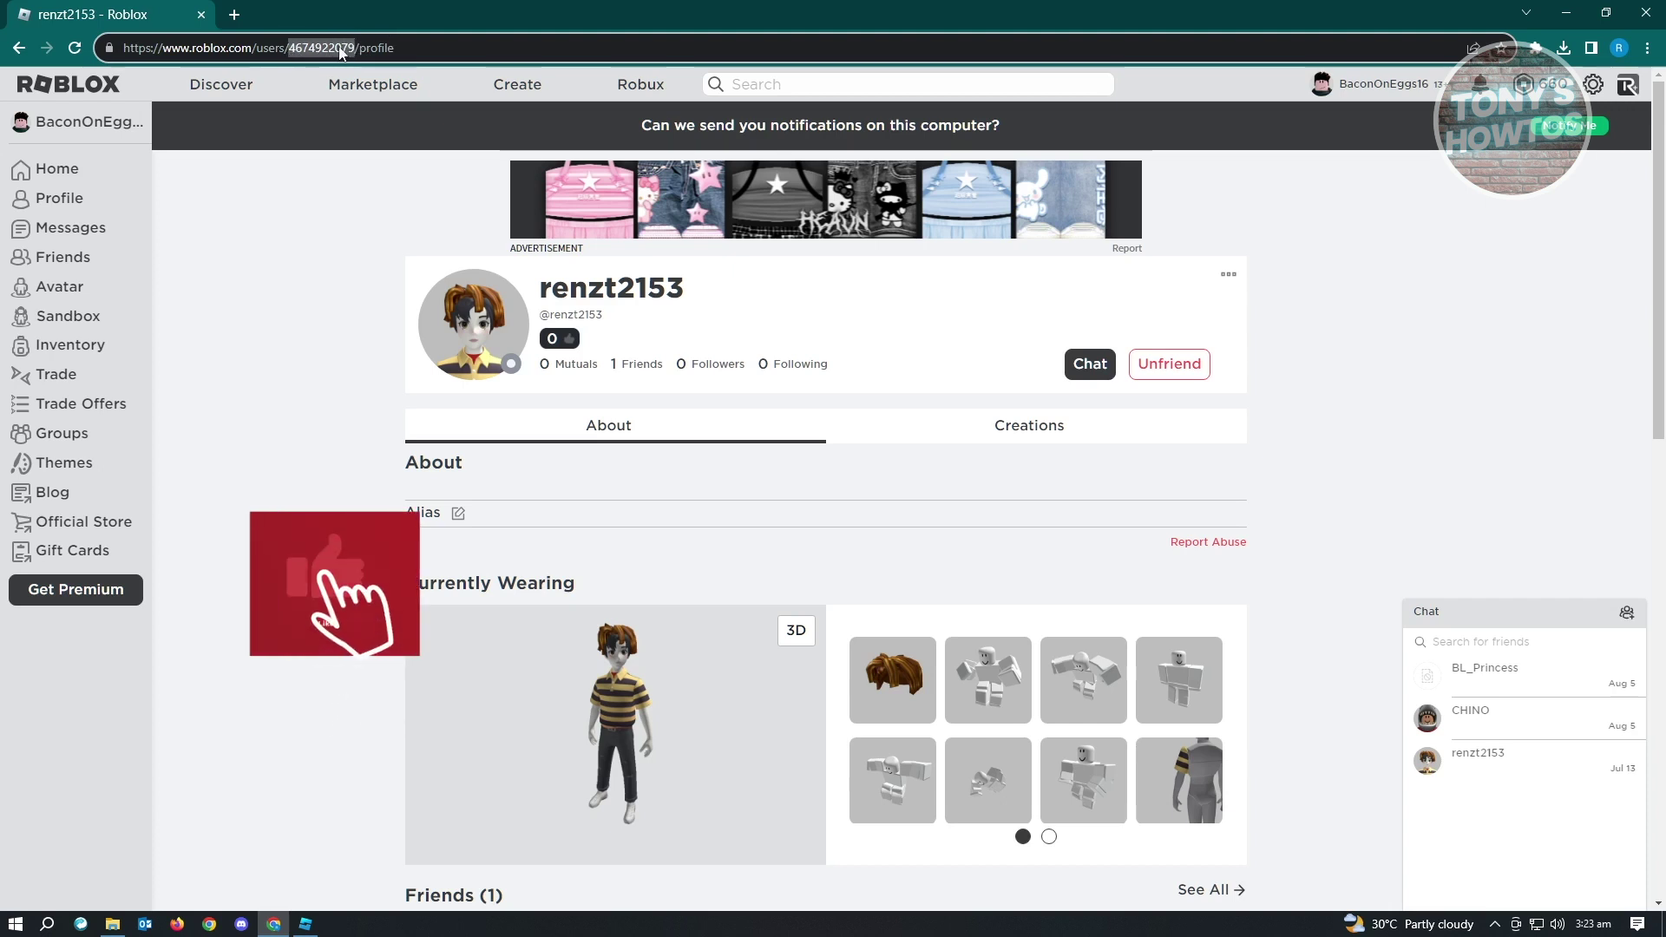
Replace the 0 in line 24's HeadAdmin entry with the pasted user ID, then close the Settings script.
key("alt+Tab")
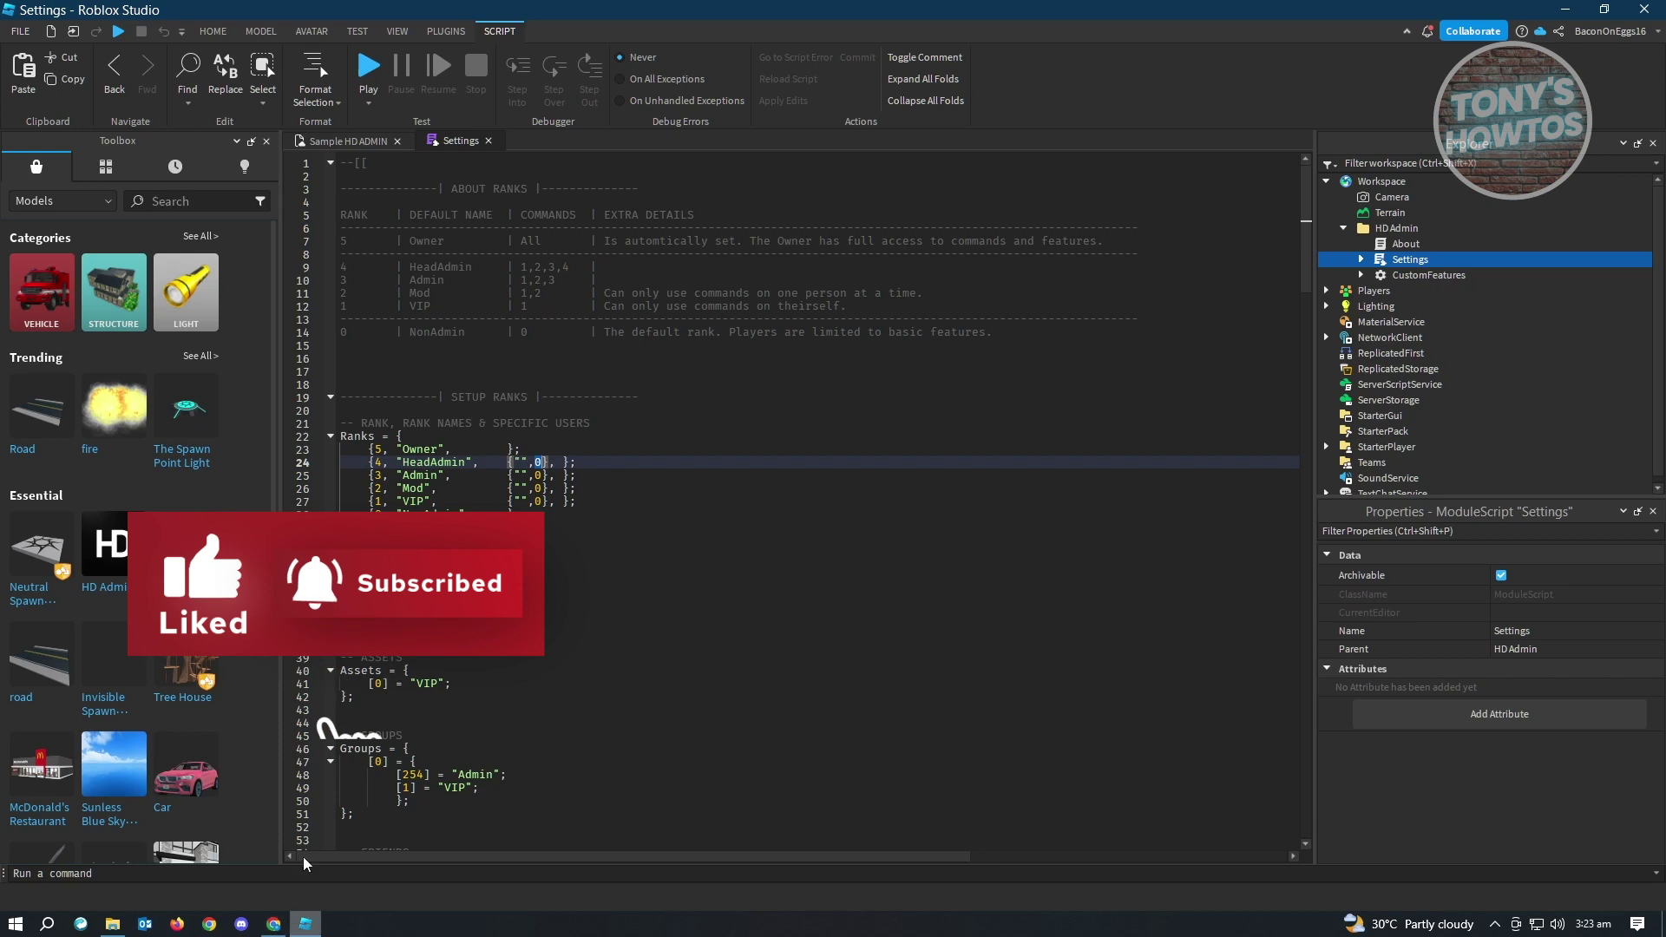
left_click(569, 463)
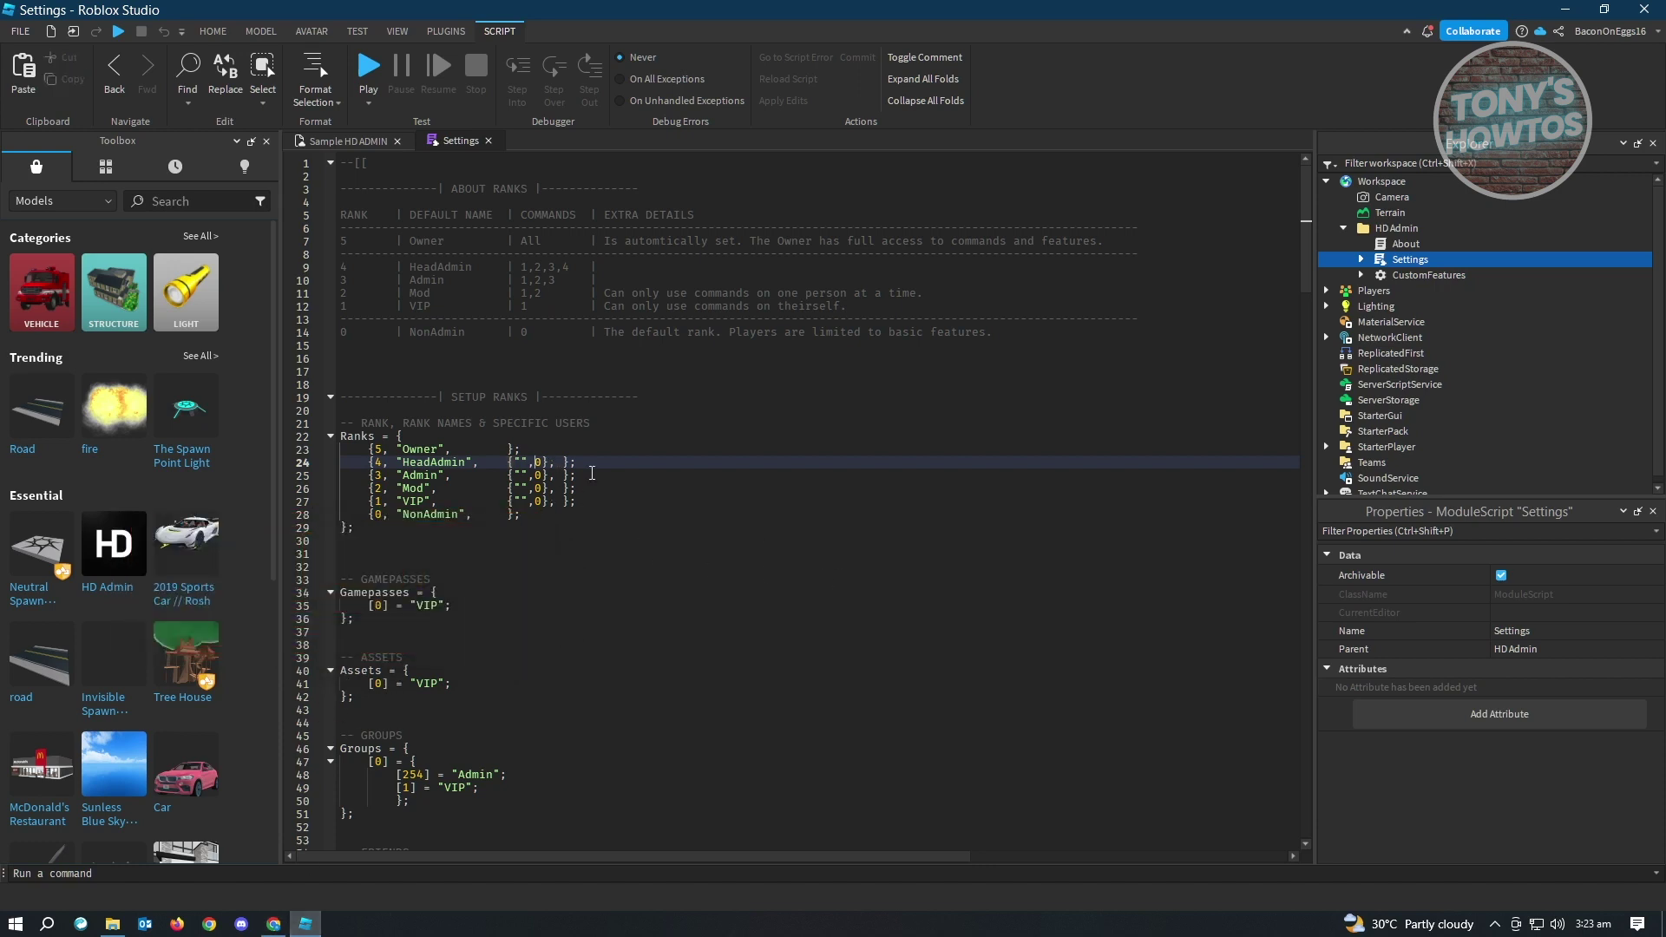
key("BackSpace")
key("ctrl+v")
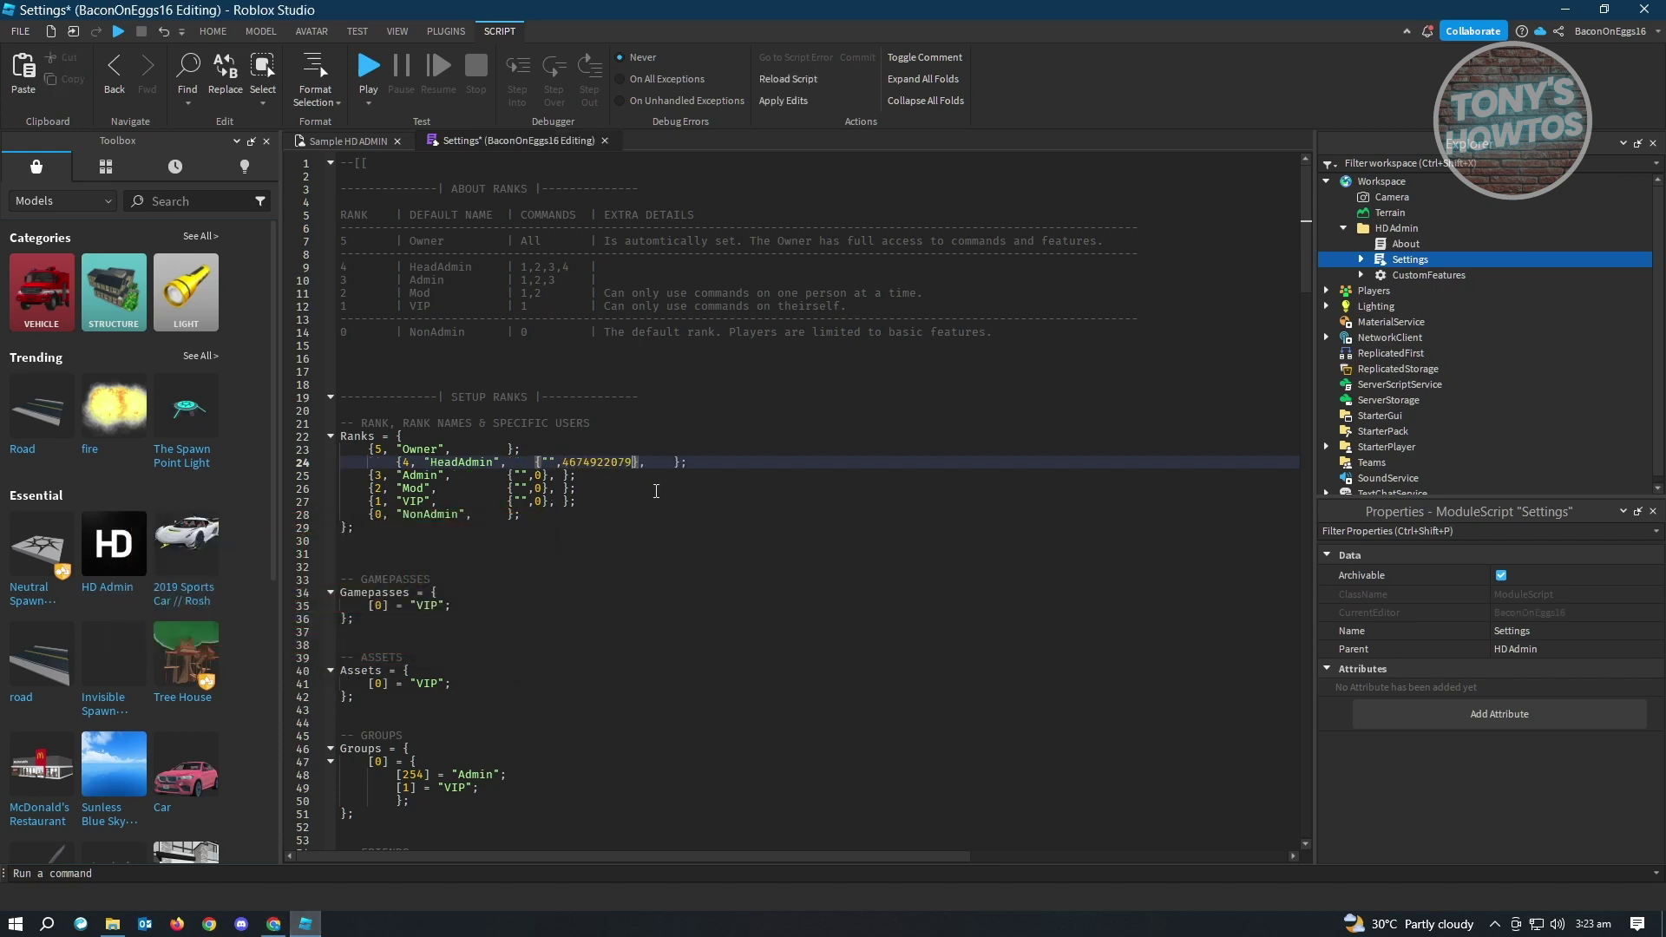
left_click(630, 493)
left_click(602, 476)
left_click(740, 463)
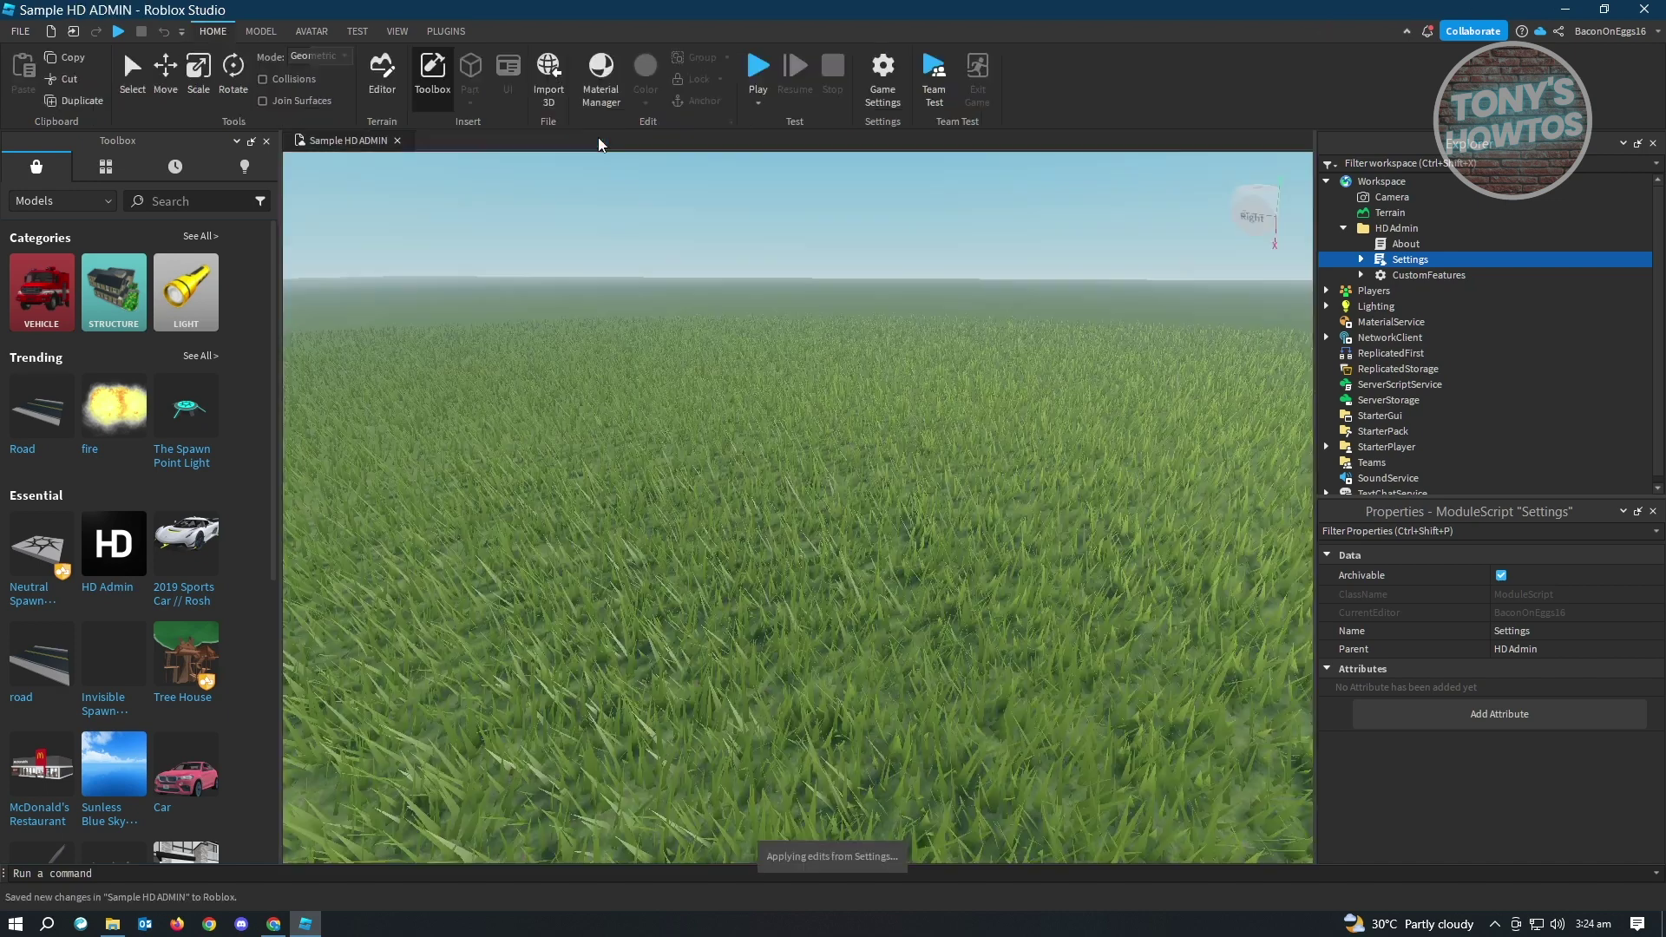
left_click(604, 140)
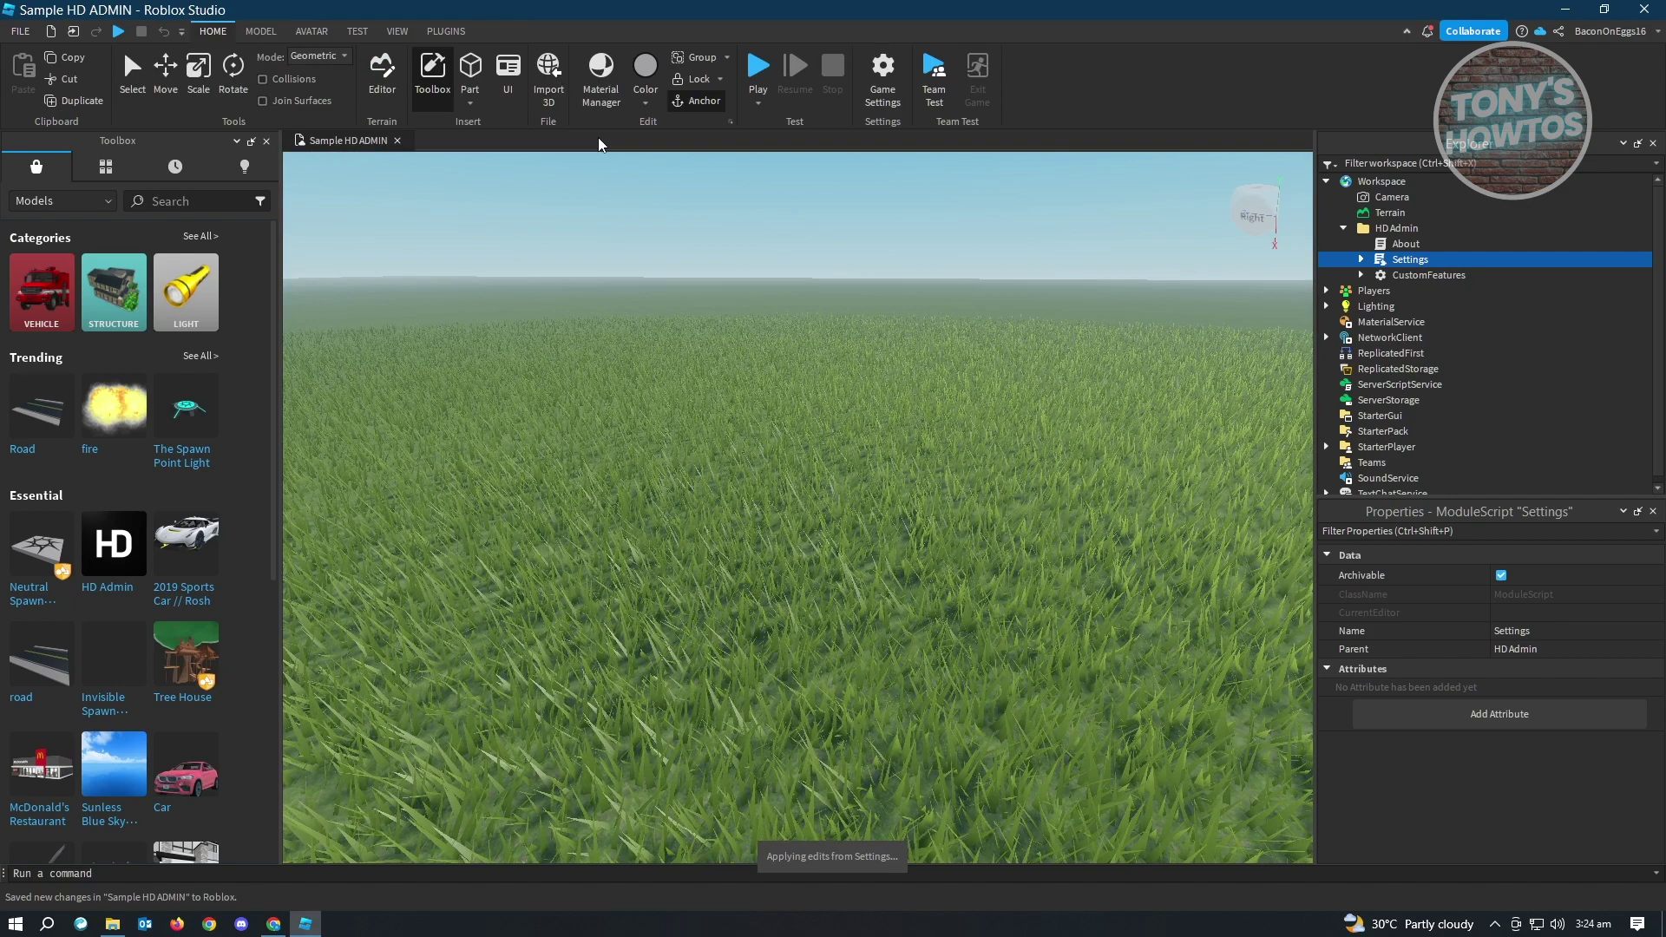
Play-test the place, open HD Admin's ADMIN ranks page, and match the HeadAdmin entry to the friend's Chrome profile.
left_click(758, 66)
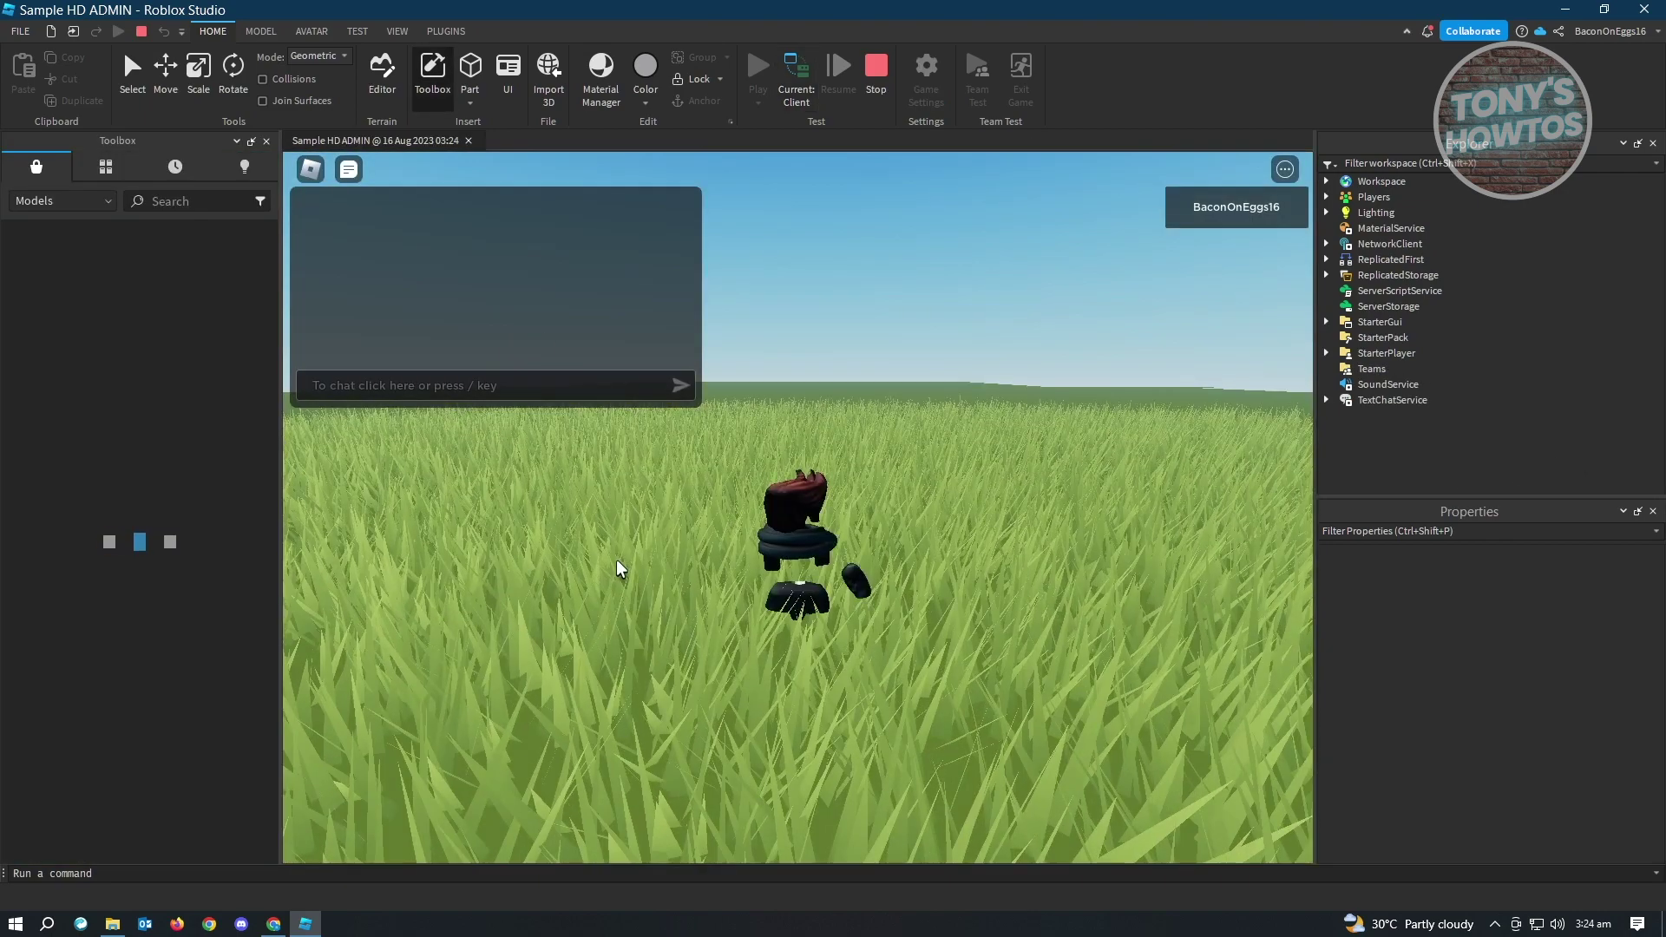
key("s")
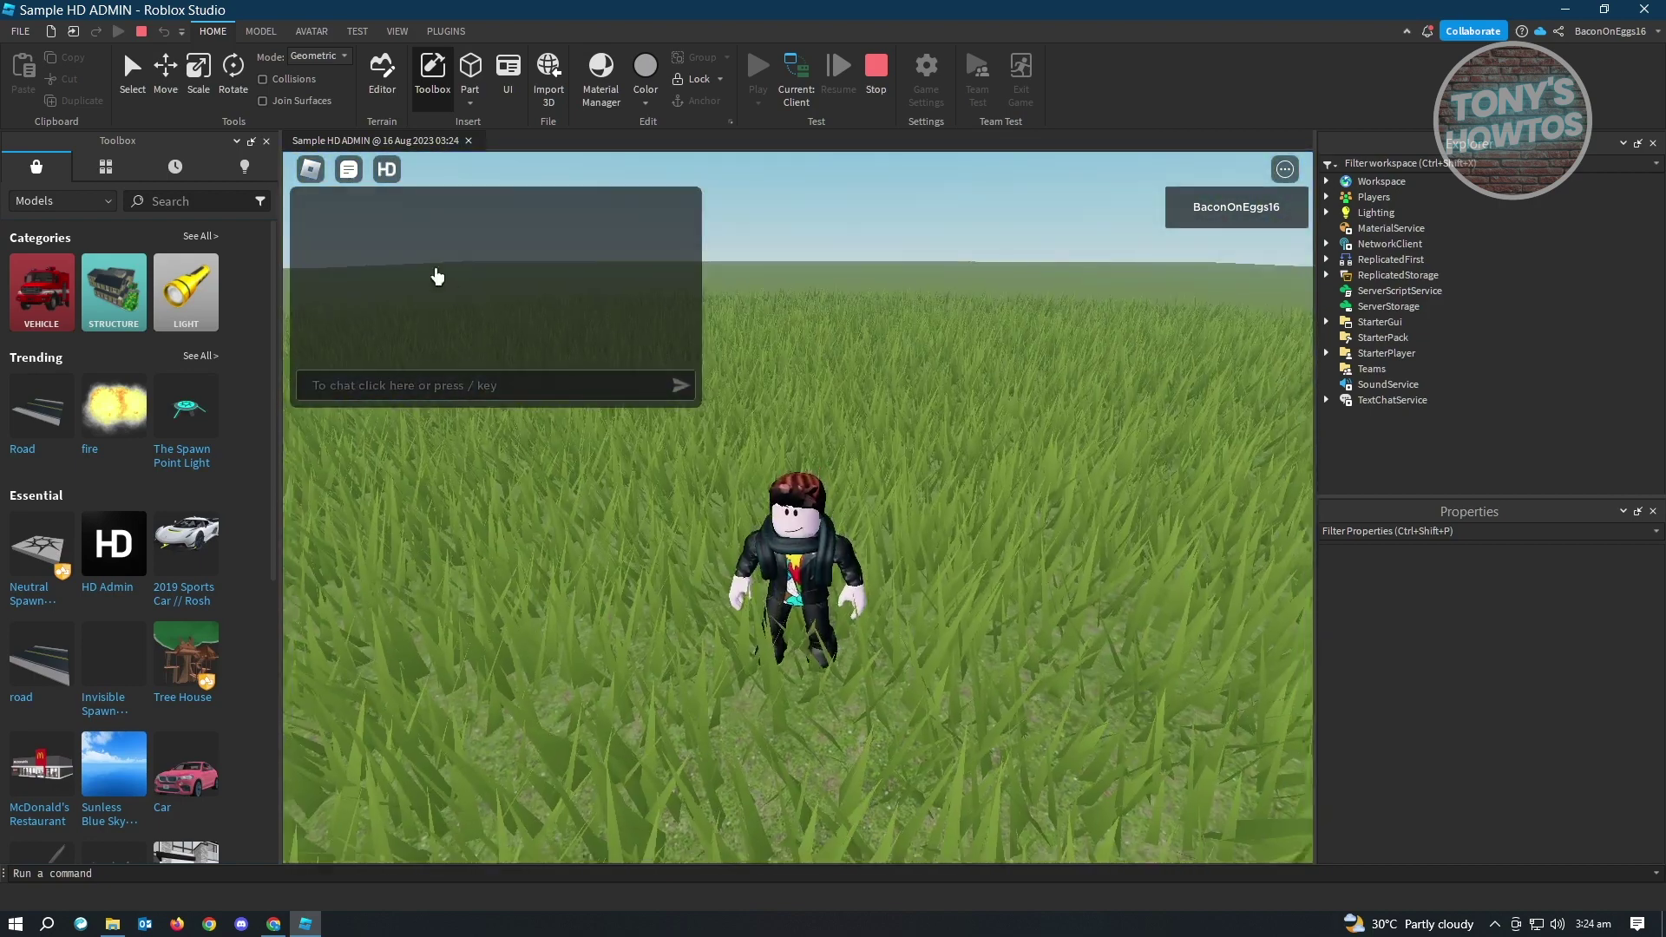
left_click(387, 169)
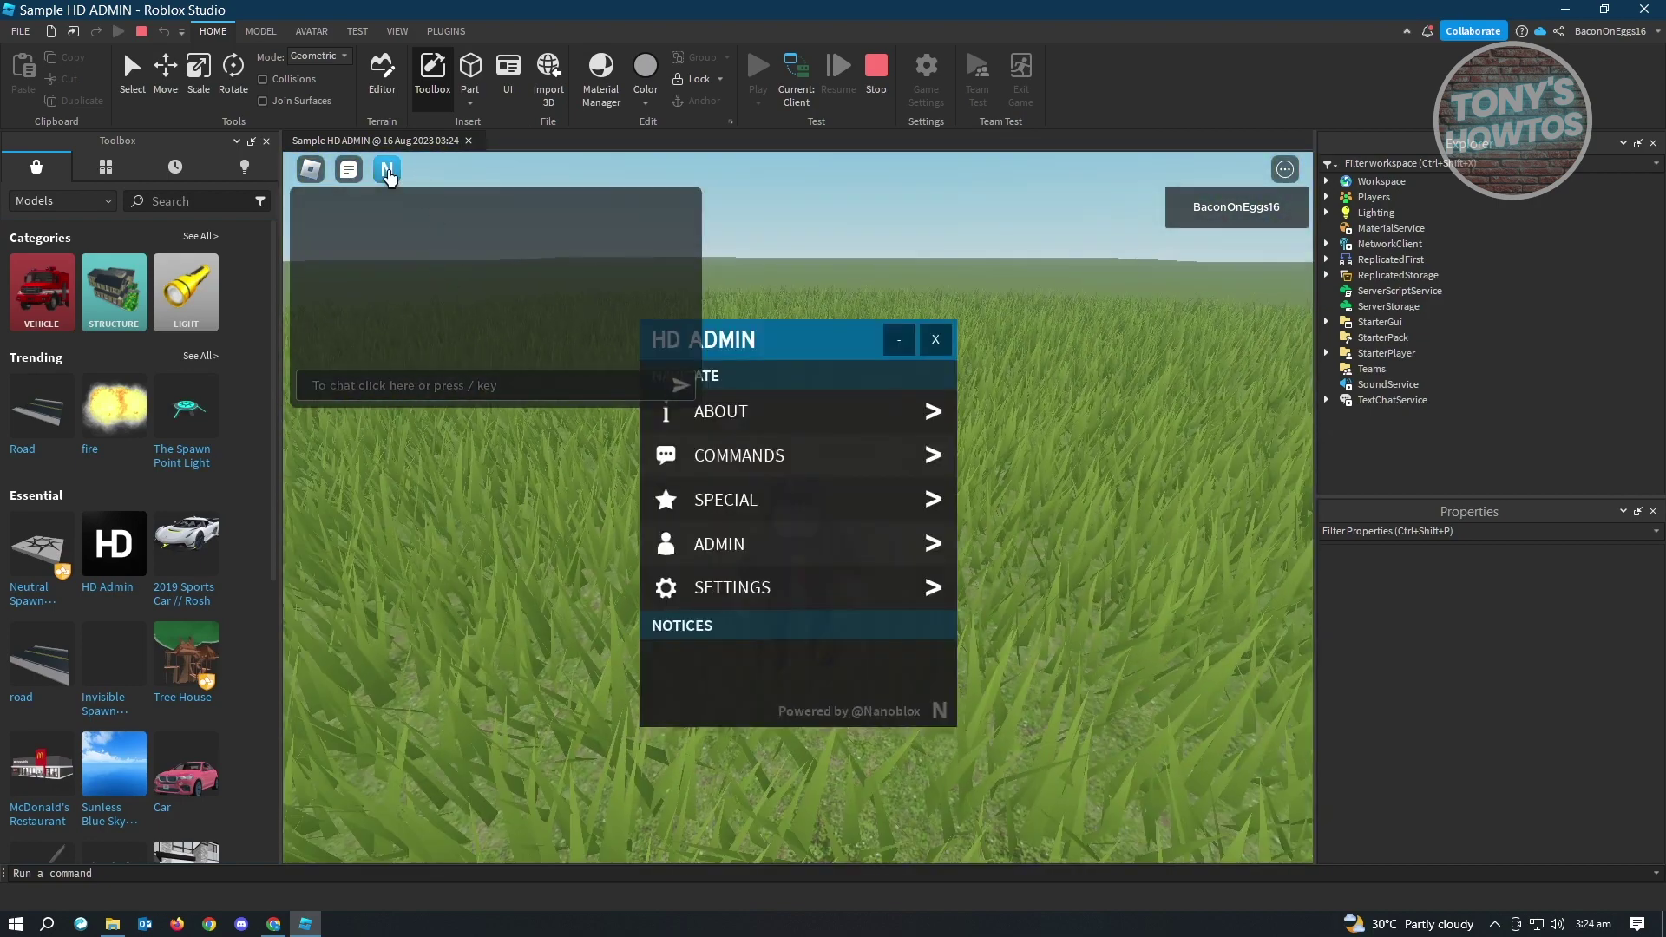
left_click_drag(794, 350, 951, 256)
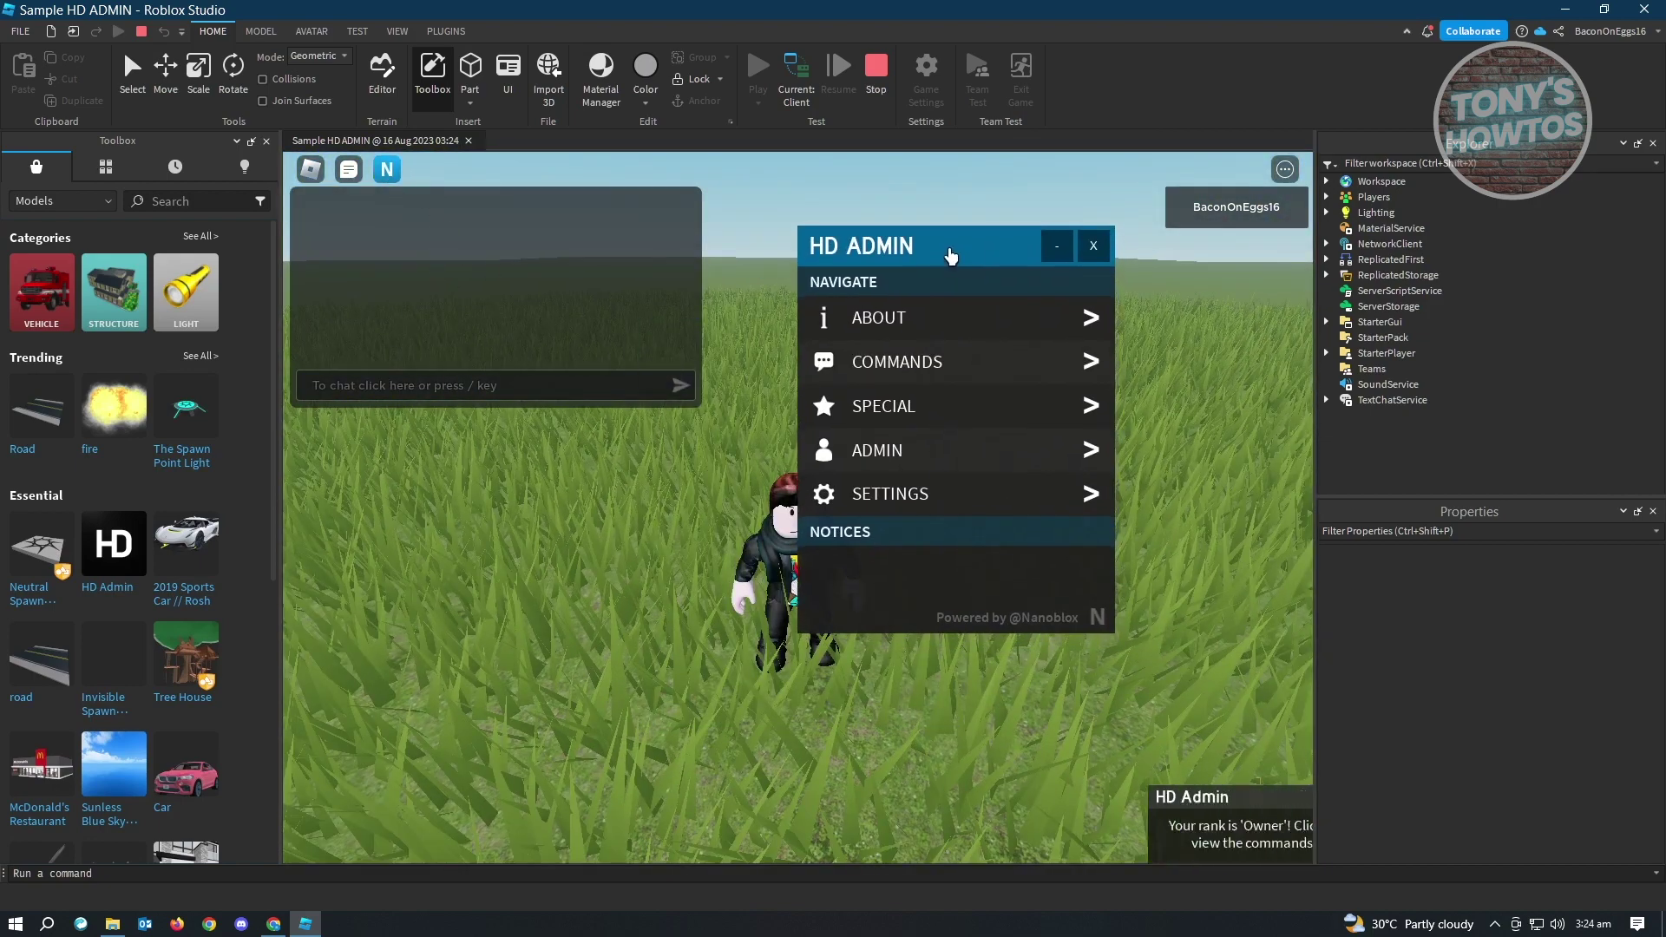
left_click(946, 451)
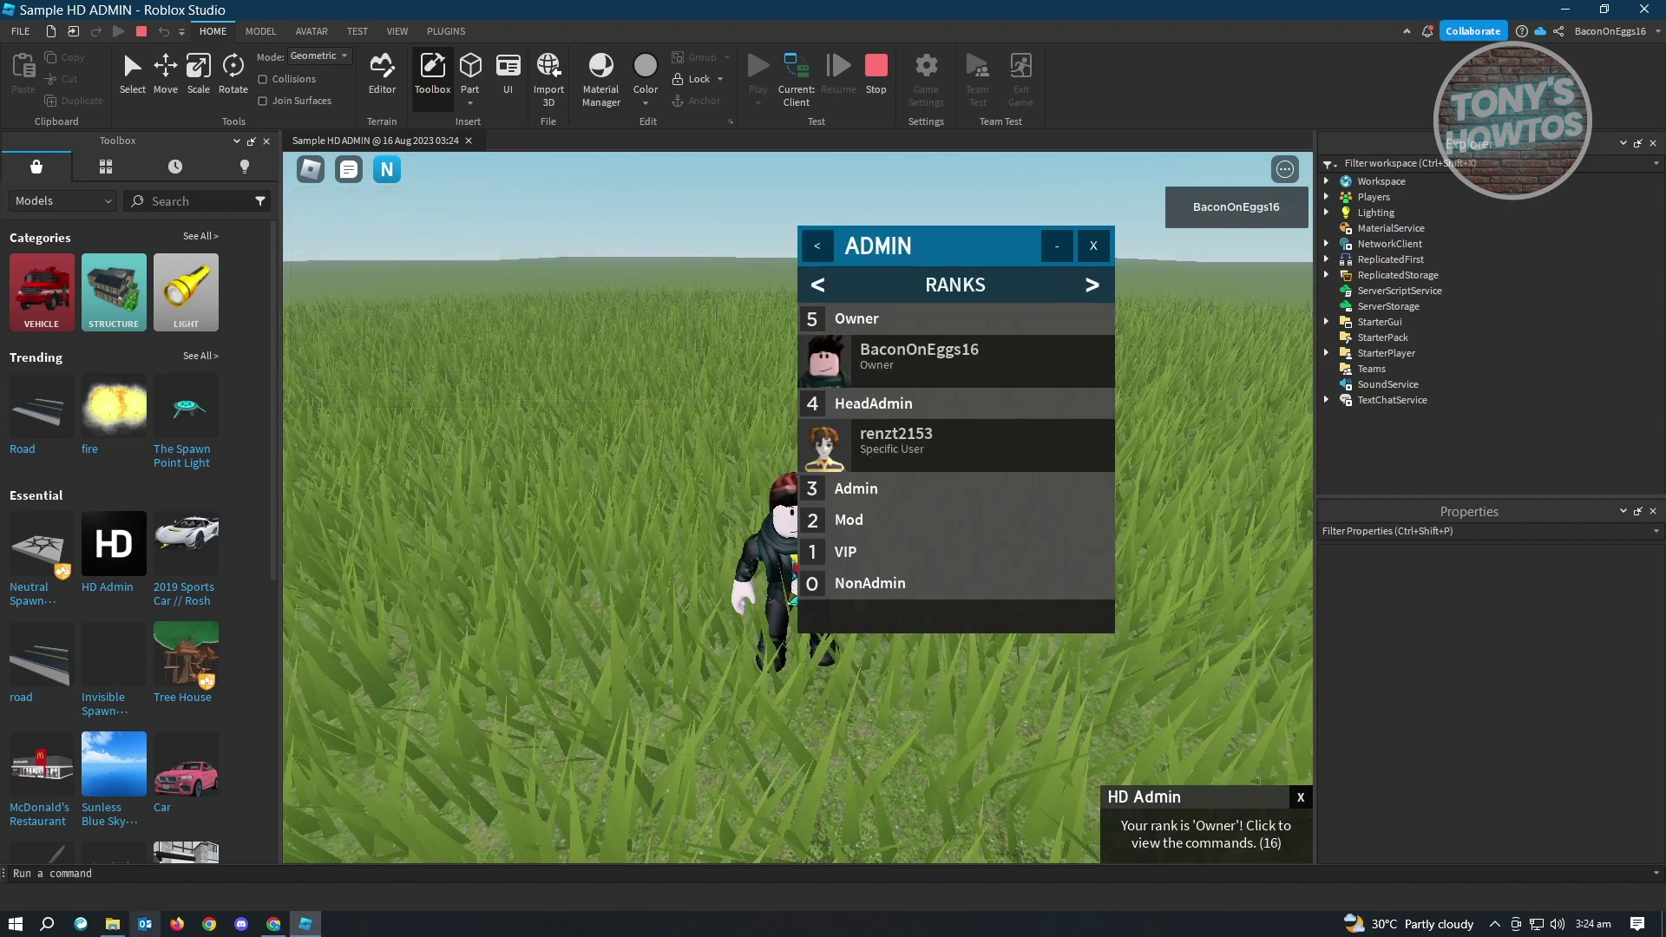
left_click(273, 923)
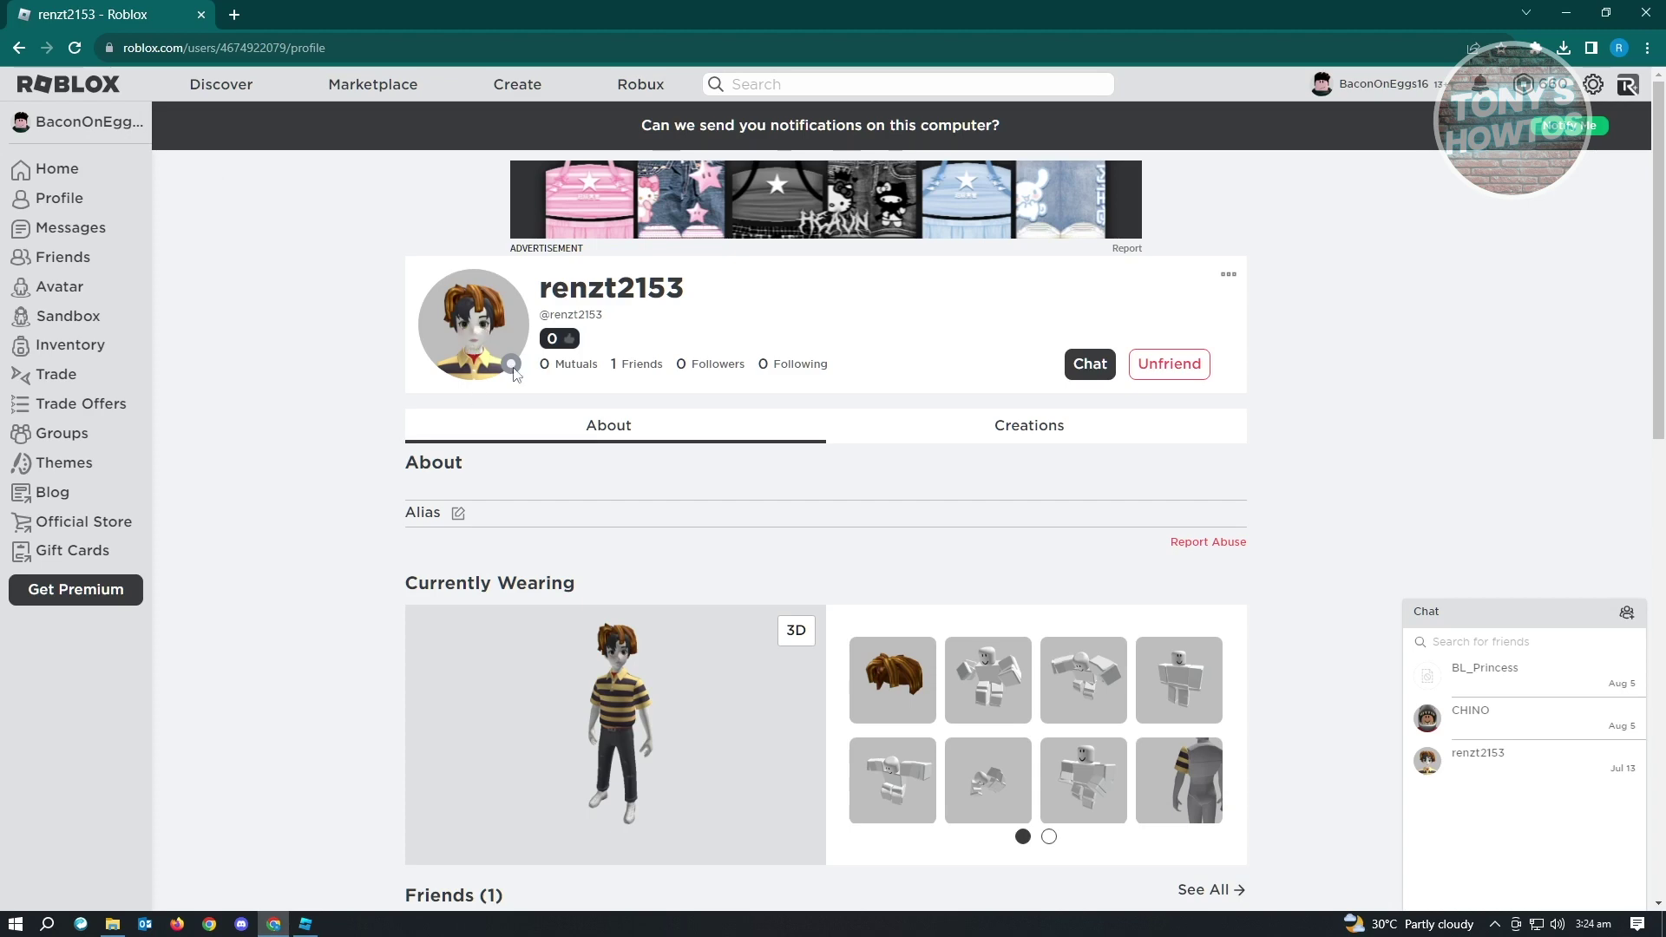
left_click(307, 925)
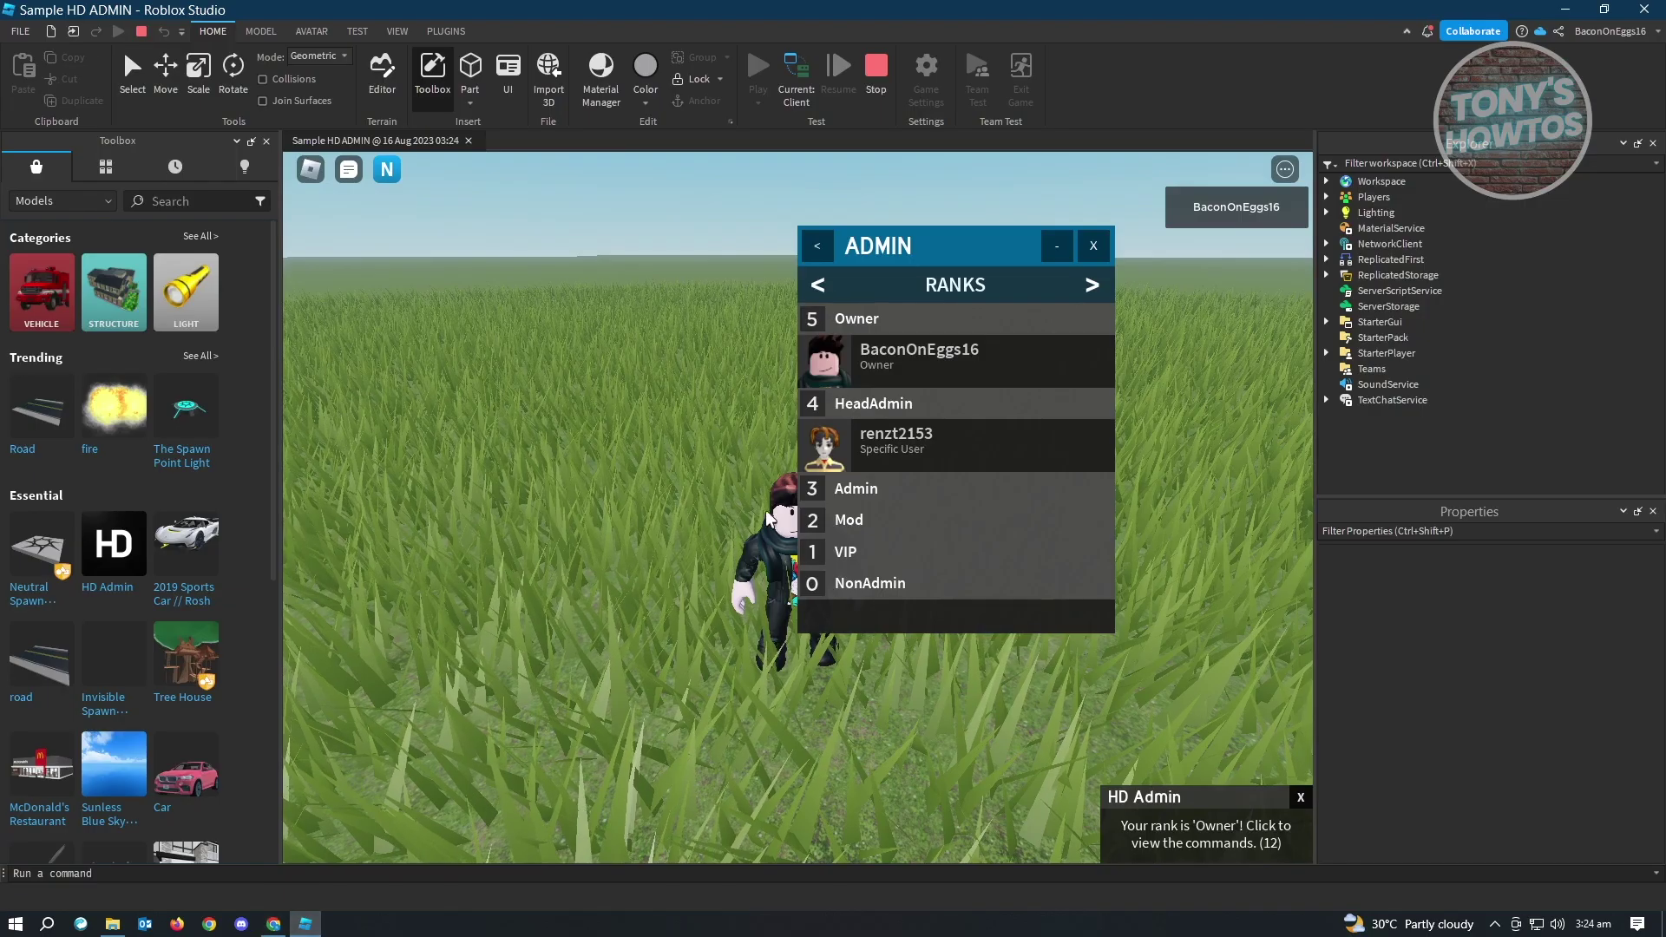